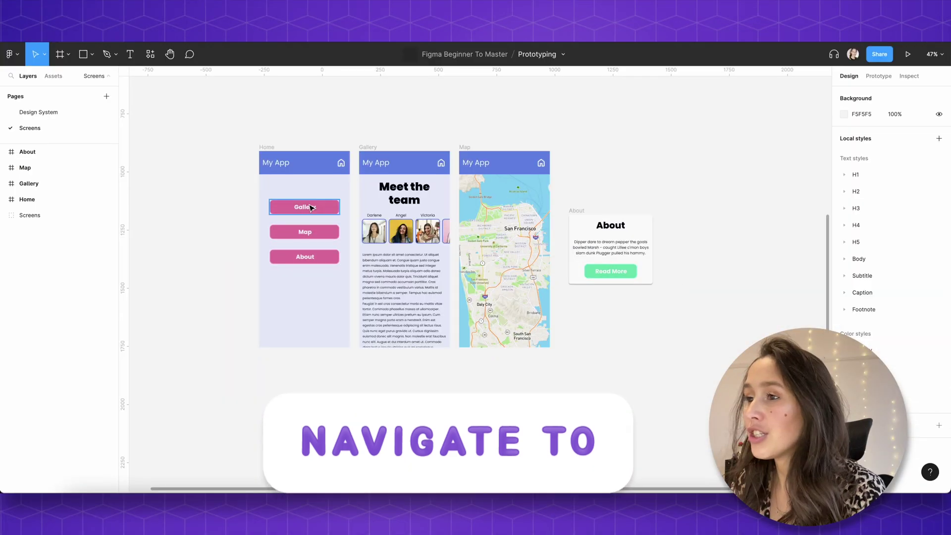
Add an On click interaction to the Gallery button on the Home frame that navigates to the Gallery frame
left_click(326, 208)
left_click(879, 76)
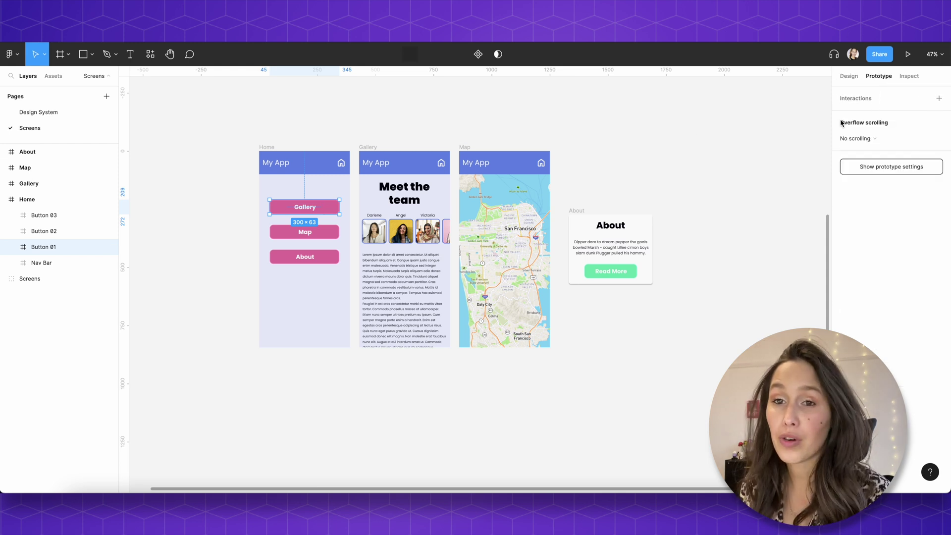
left_click(938, 98)
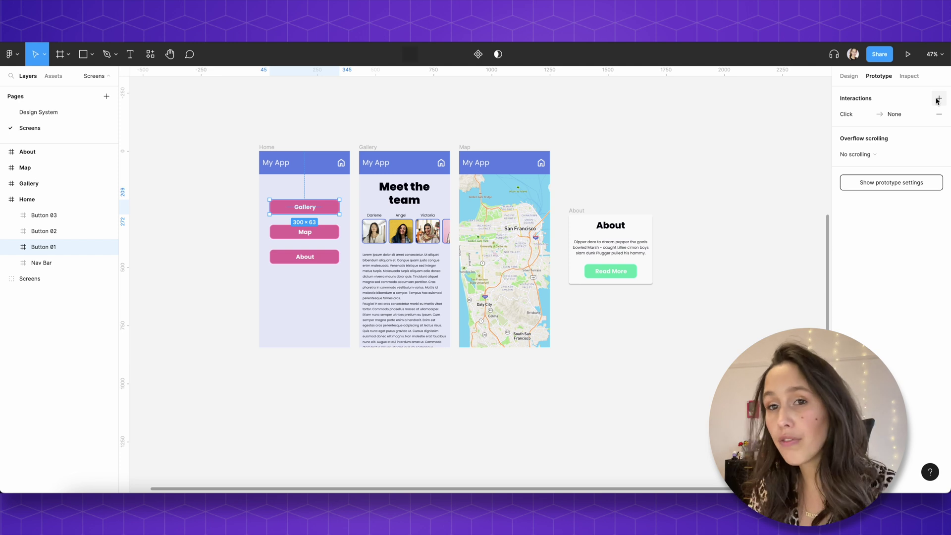
left_click(865, 113)
left_click(759, 140)
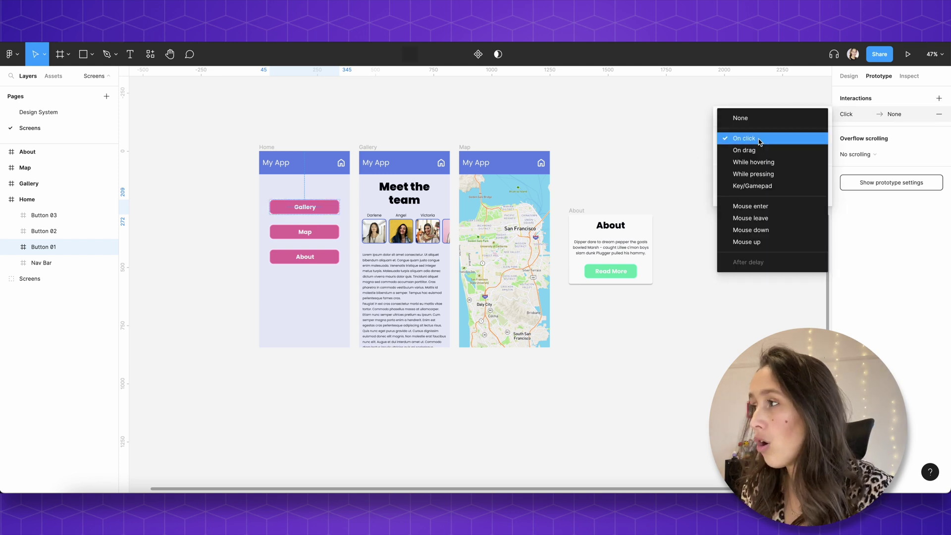
left_click(759, 140)
left_click(757, 155)
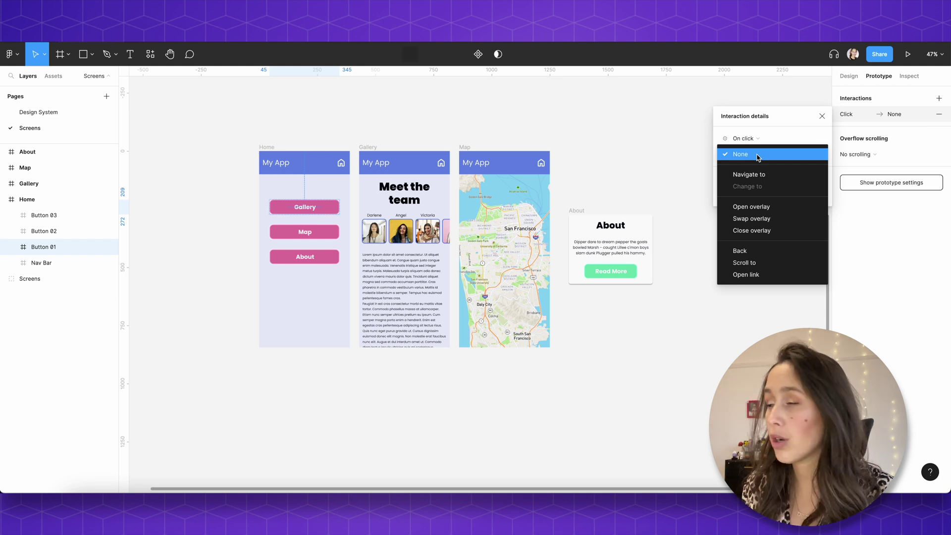
left_click(752, 174)
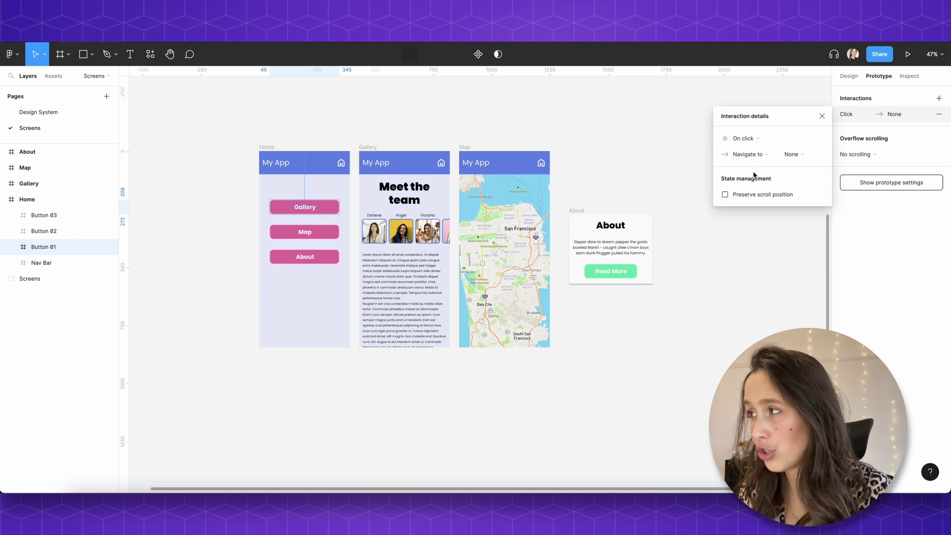
left_click(800, 159)
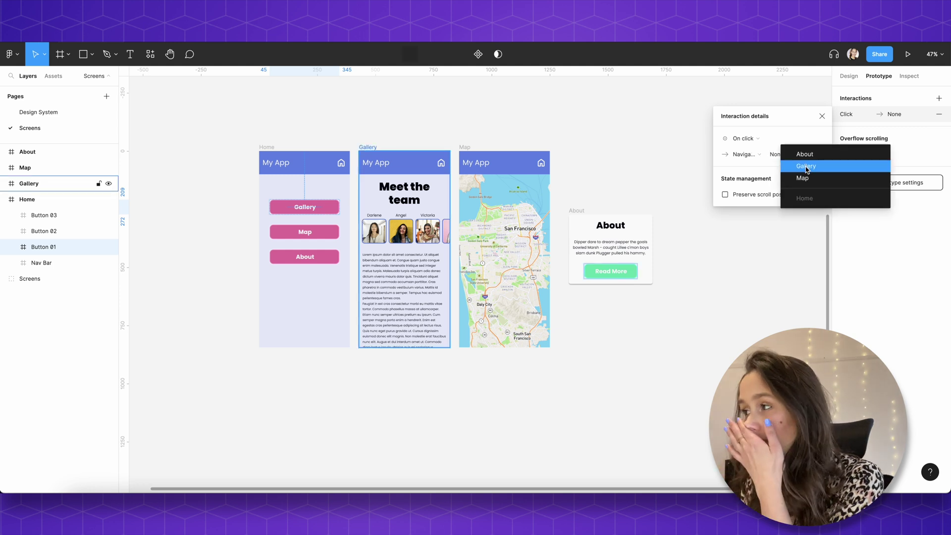
left_click(806, 167)
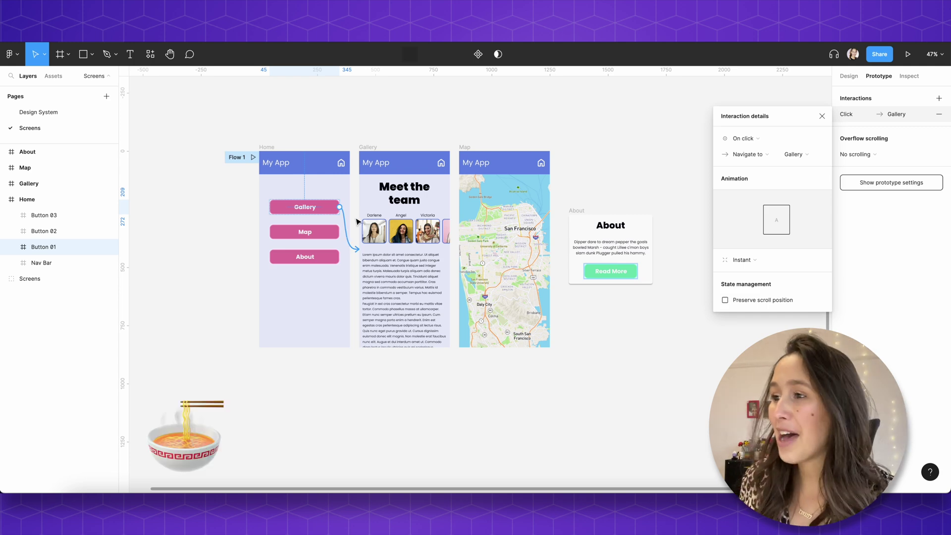
Rename the prototype flow starting at the Home frame to "My App"
scroll(357, 221, "up", 5)
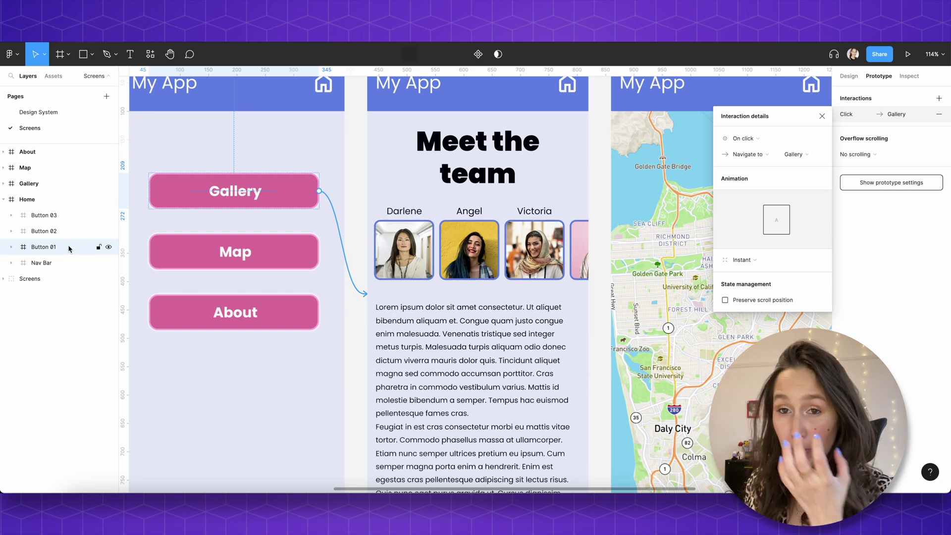
scroll(193, 145, "left", 3)
scroll(193, 145, "up", 1)
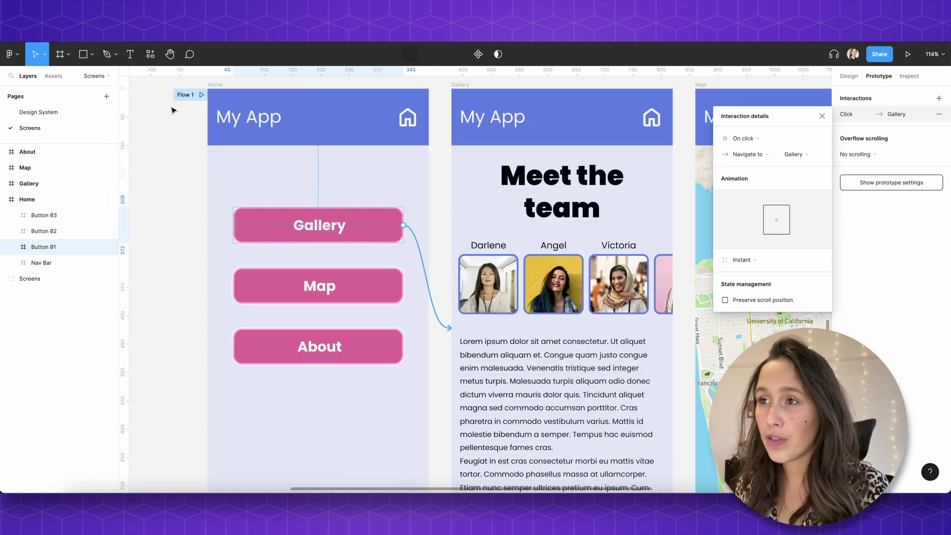
left_click(186, 117)
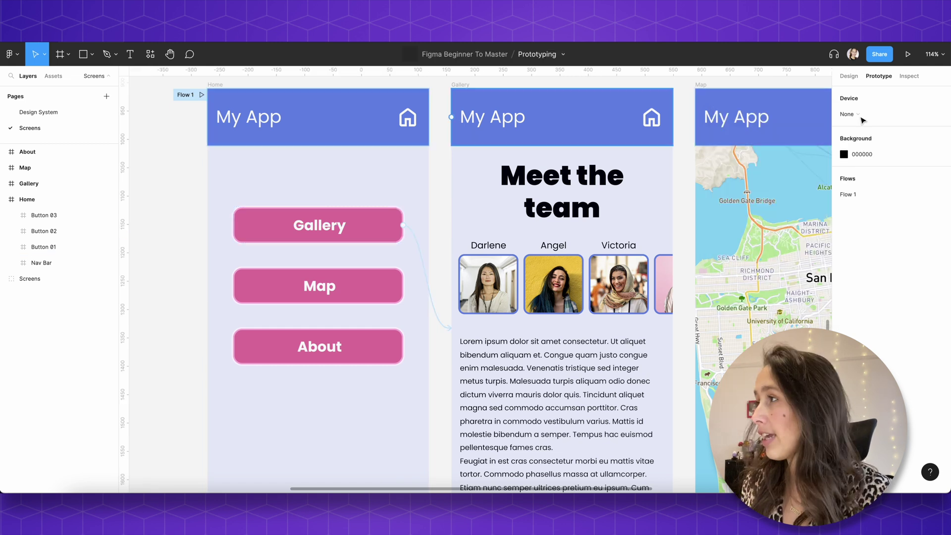
double_click(861, 194)
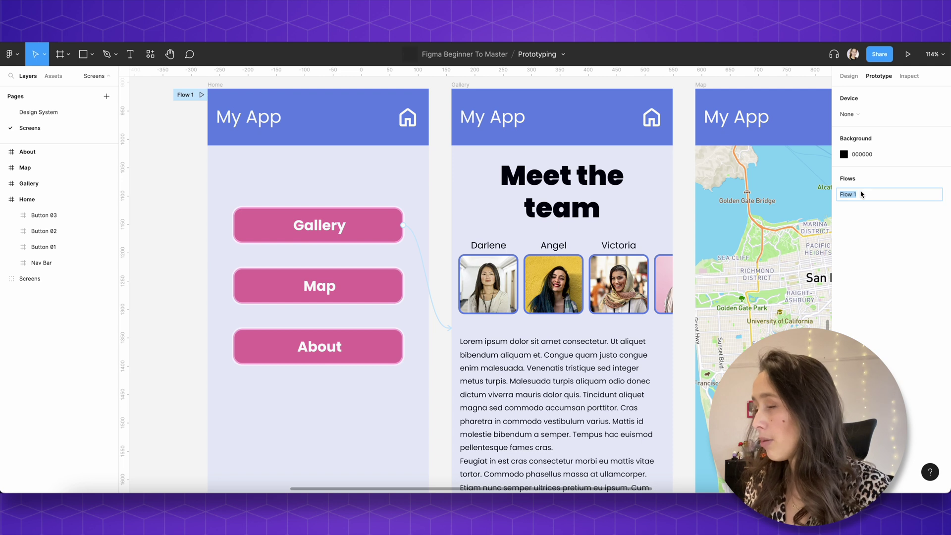
type("My App")
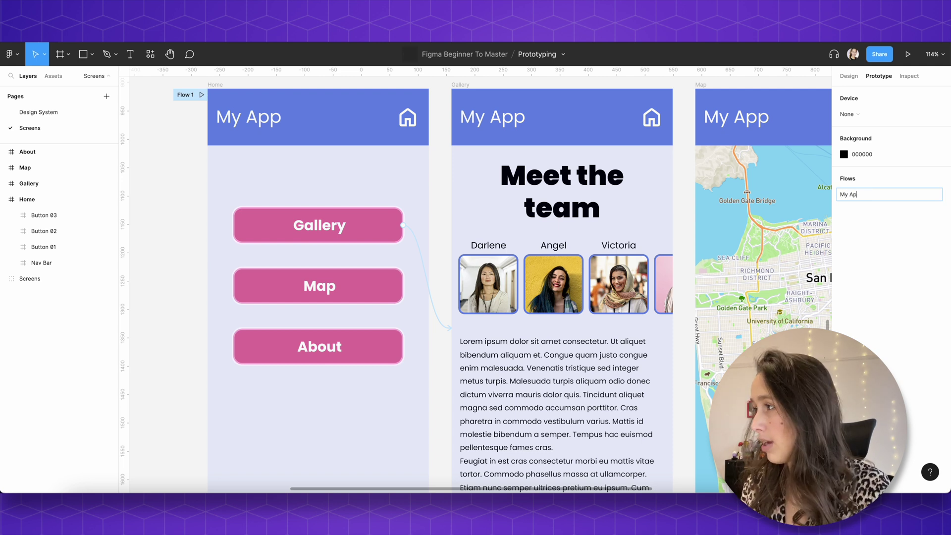
key("Return")
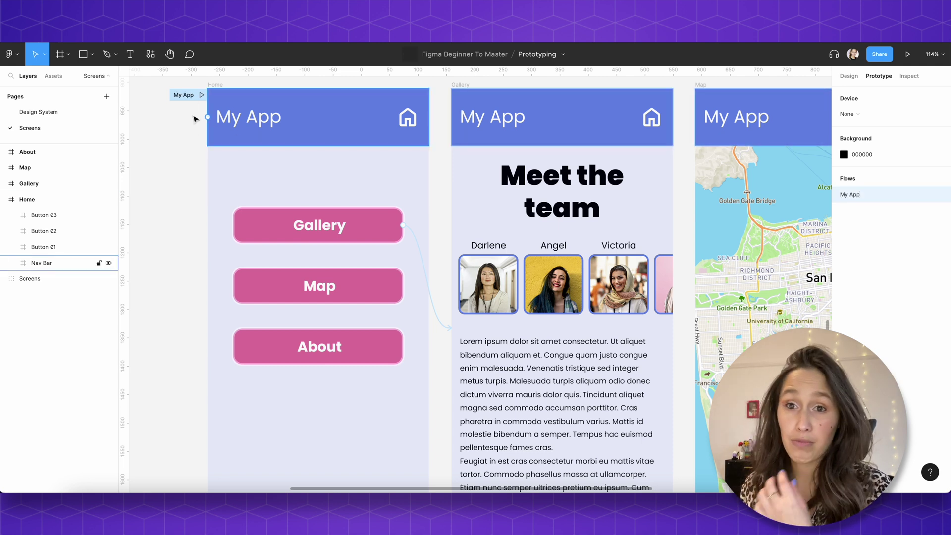
left_click(148, 189)
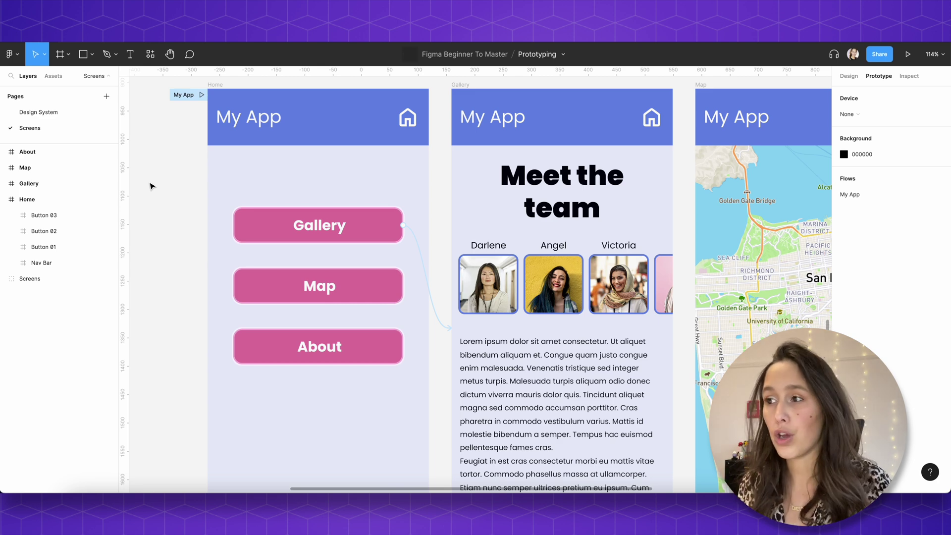
Connect the Map button on the Home frame to the Map frame with a prototype connection
scroll(361, 304, "down", 1)
scroll(361, 303, "right", 2)
left_click(296, 278)
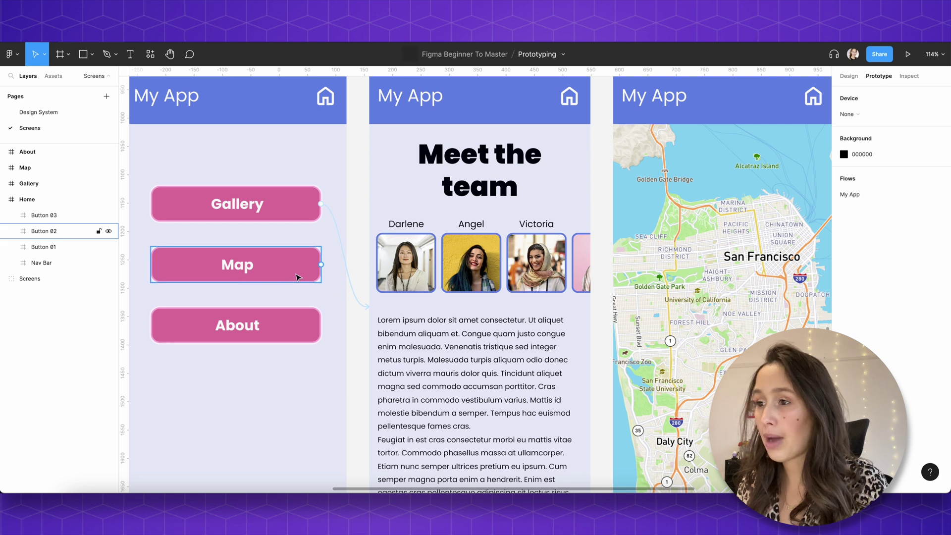
left_click(297, 277)
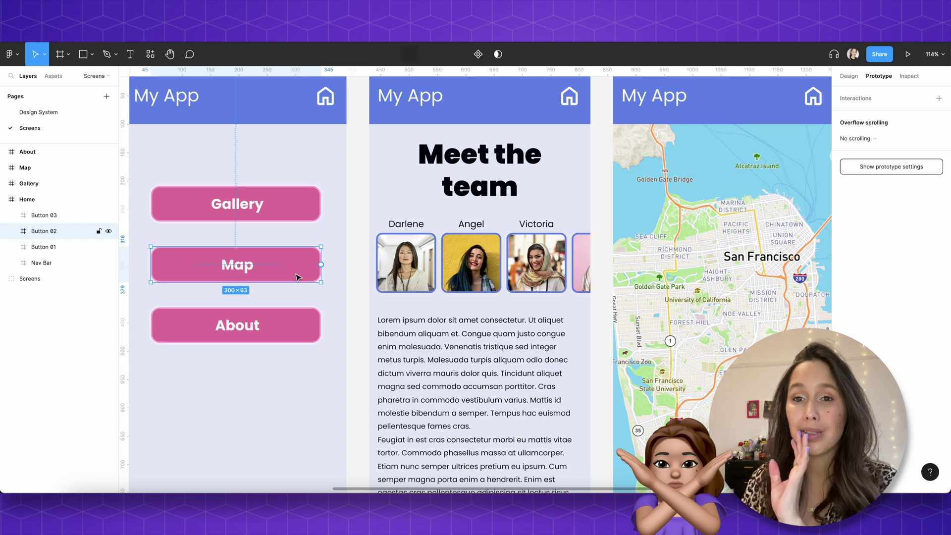
scroll(300, 279, "down", 3)
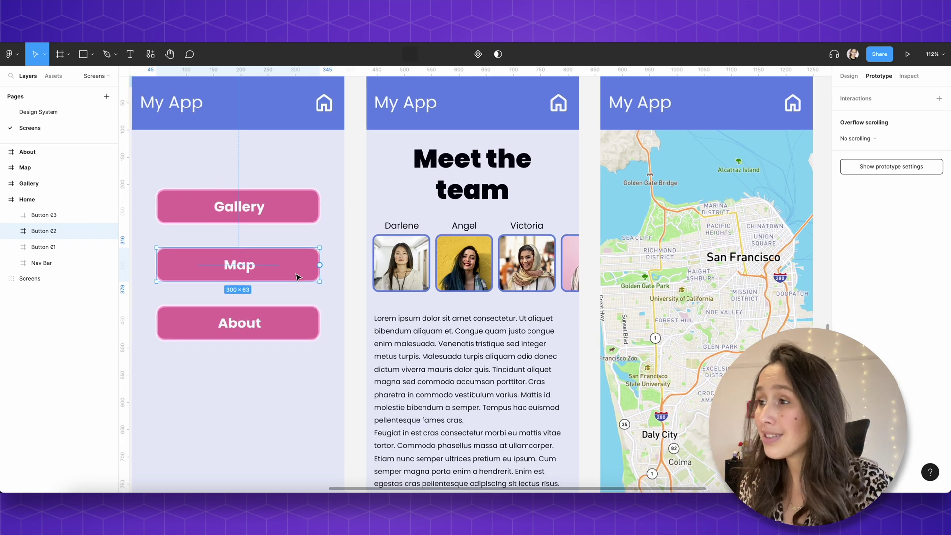
left_click_drag(294, 296, 562, 284)
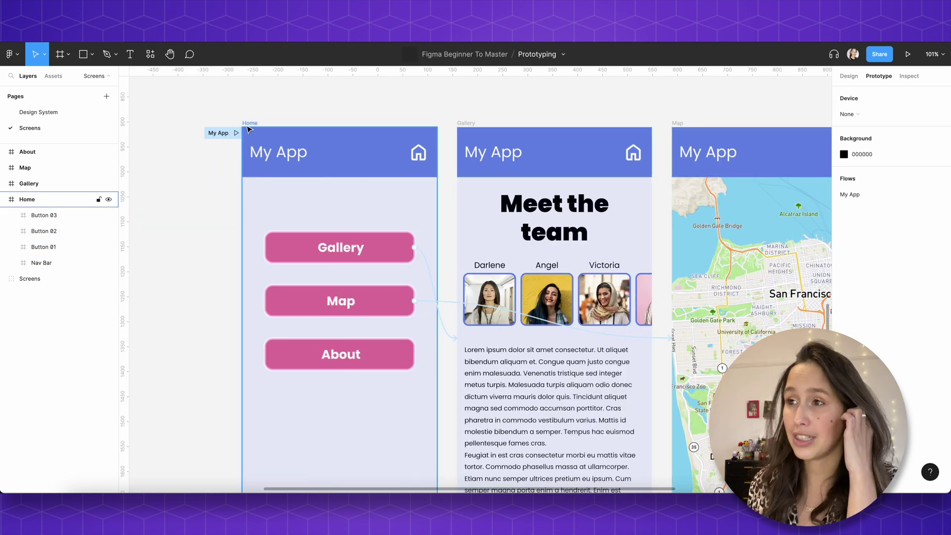
Preview the My App flow and test the Gallery and Map buttons, restarting the prototype between them
left_click(237, 133)
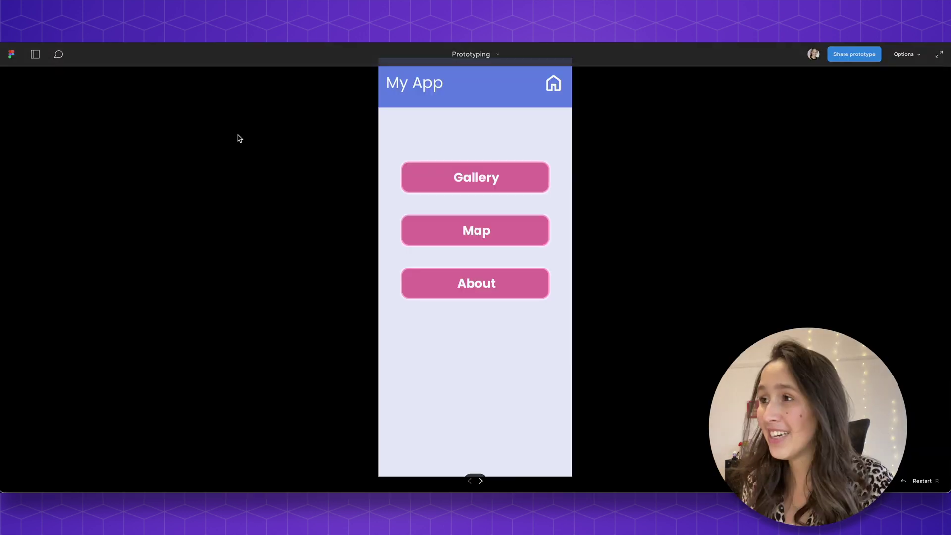
left_click(504, 180)
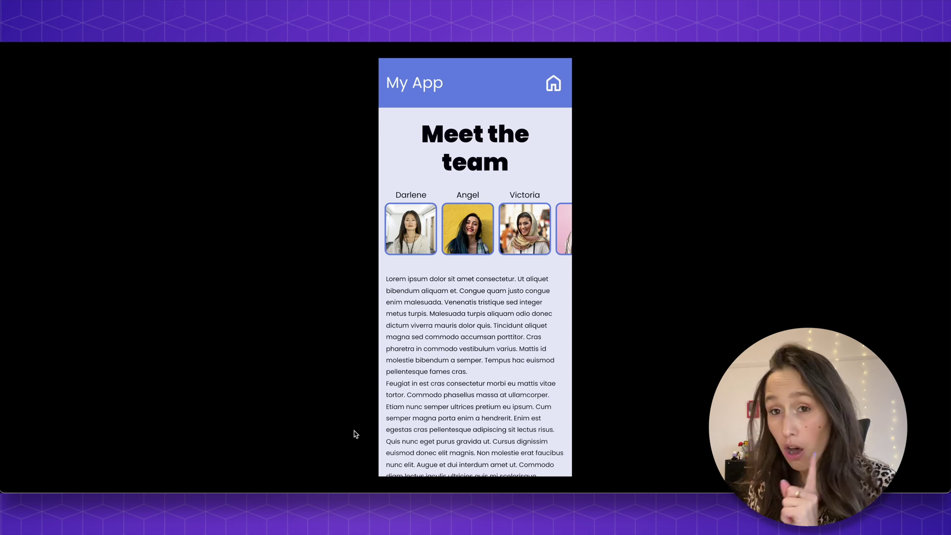
key("r")
left_click(512, 235)
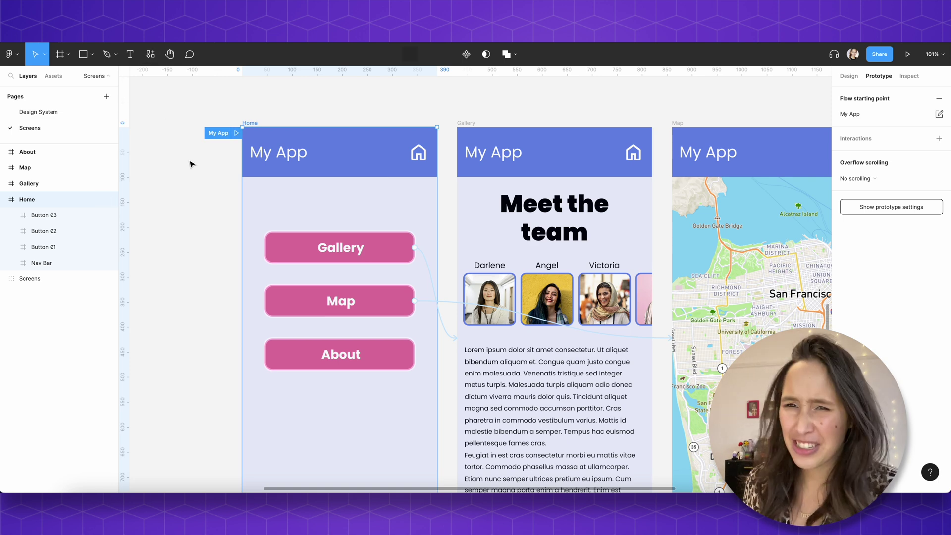
Set the animation of the Gallery button's connection to Dissolve
scroll(191, 164, "down", 2)
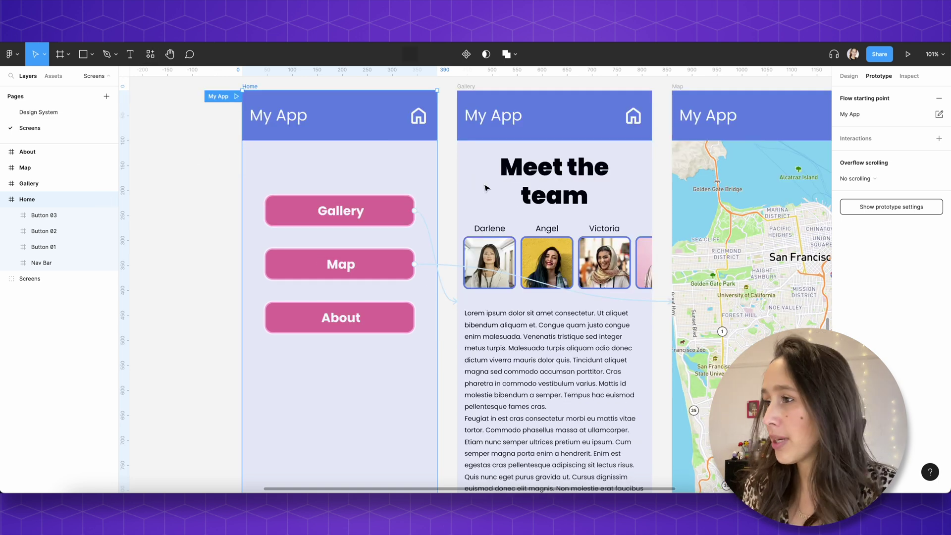
left_click(430, 232)
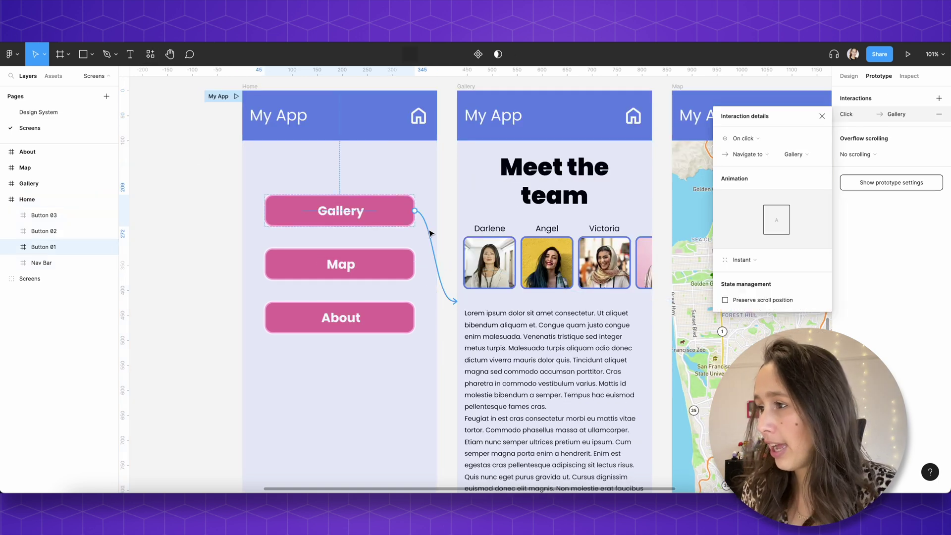
left_click(768, 260)
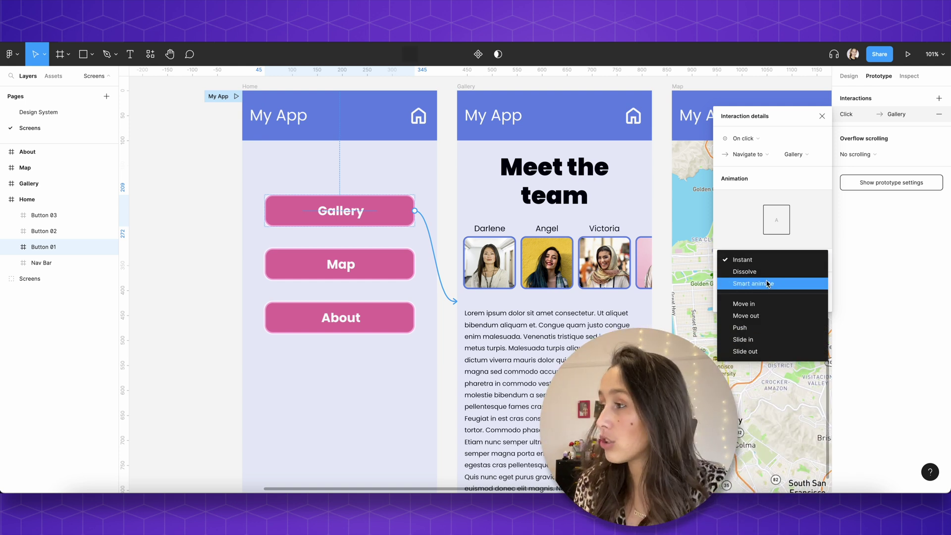
left_click(768, 271)
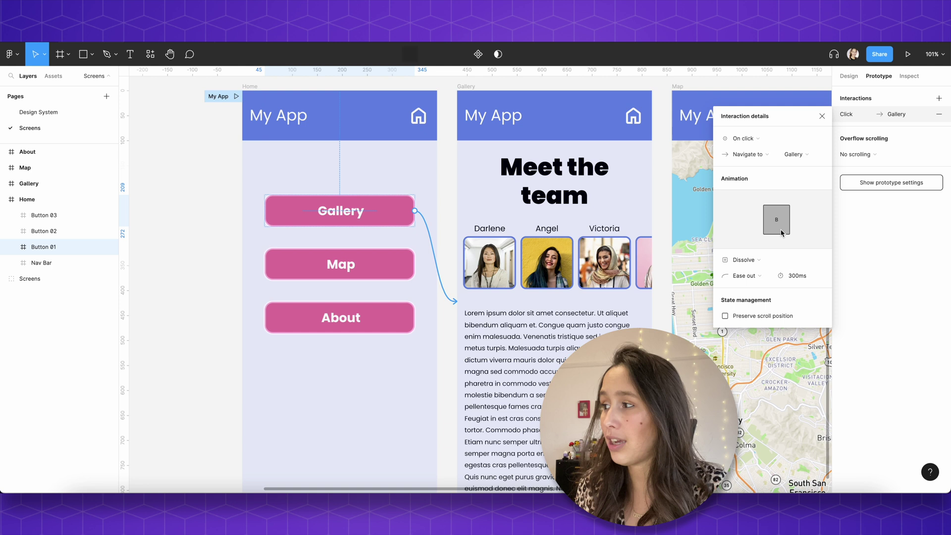
Try the Move in and Slide in animations on the Gallery button's connection, and return it to Dissolve
left_click(758, 260)
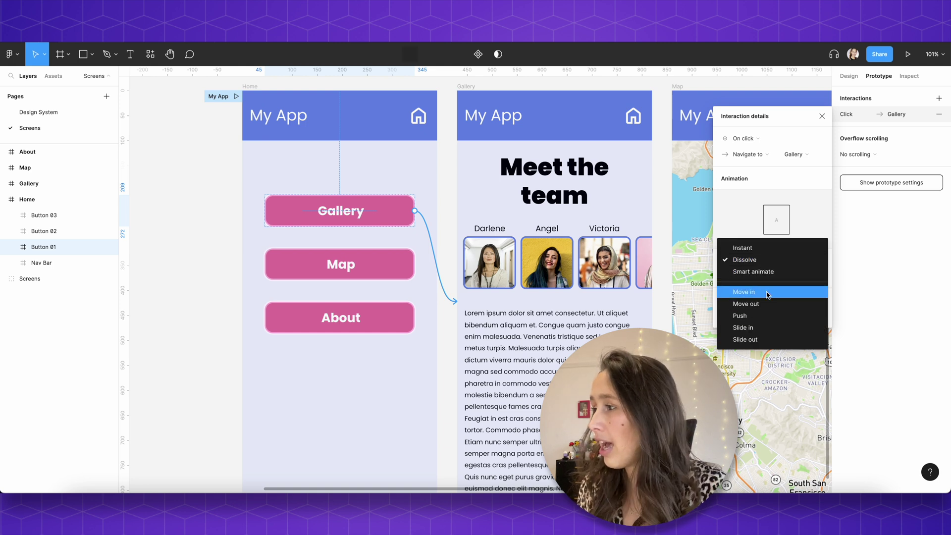
left_click(767, 295)
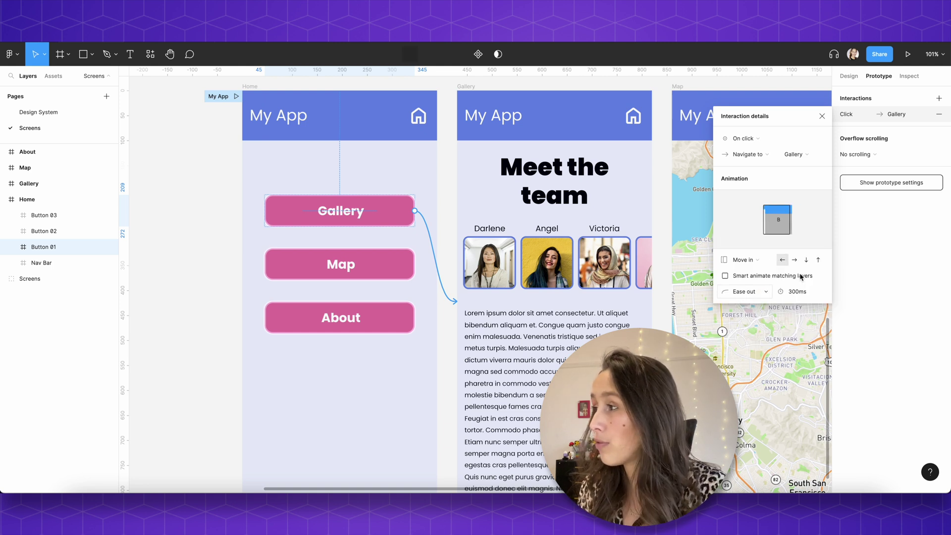
left_click(743, 259)
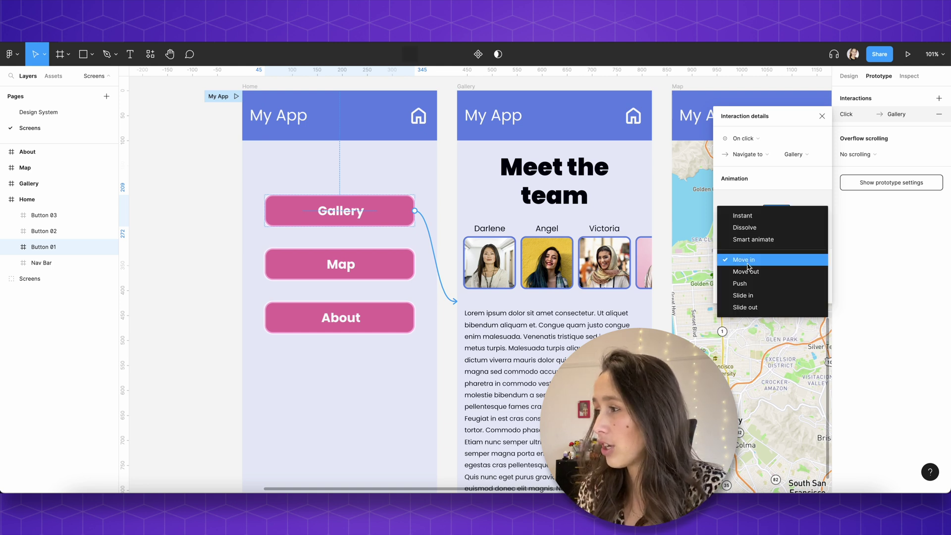
left_click(748, 295)
left_click(749, 263)
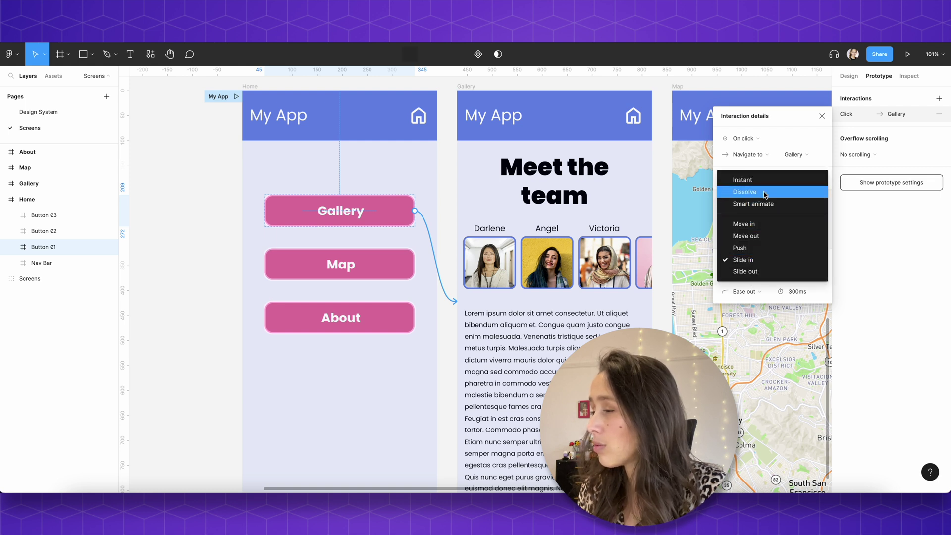
left_click(765, 195)
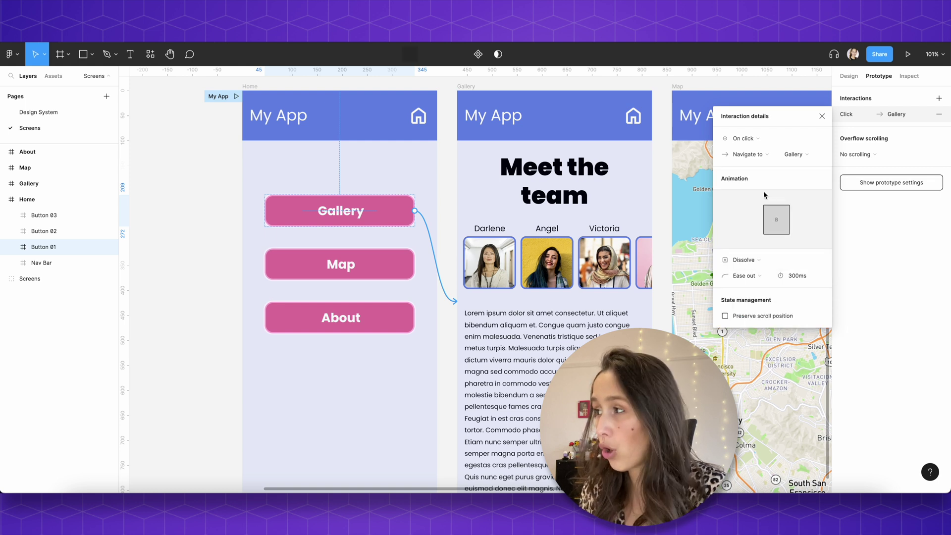
Set the animation of the Map button's connection to Dissolve, keeping the Ease out easing
left_click(450, 291)
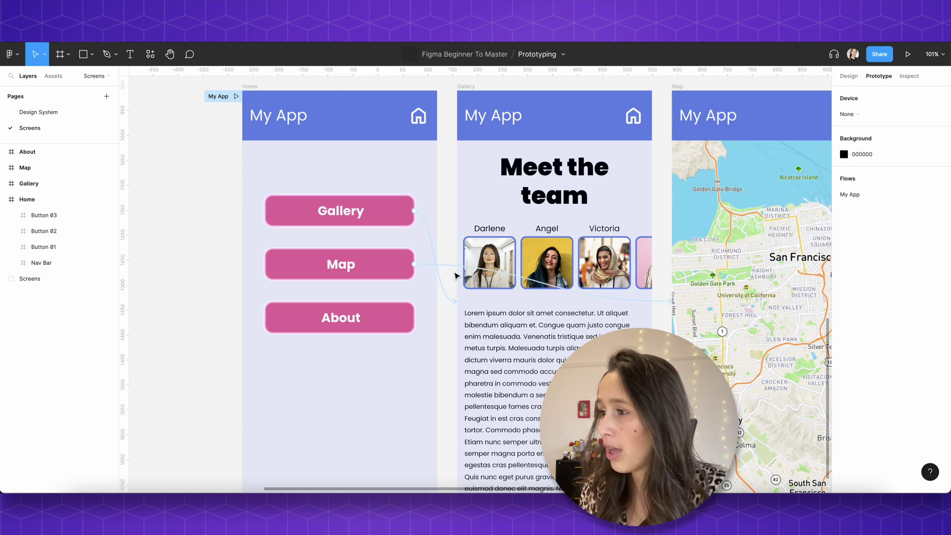
left_click(456, 270)
left_click(782, 267)
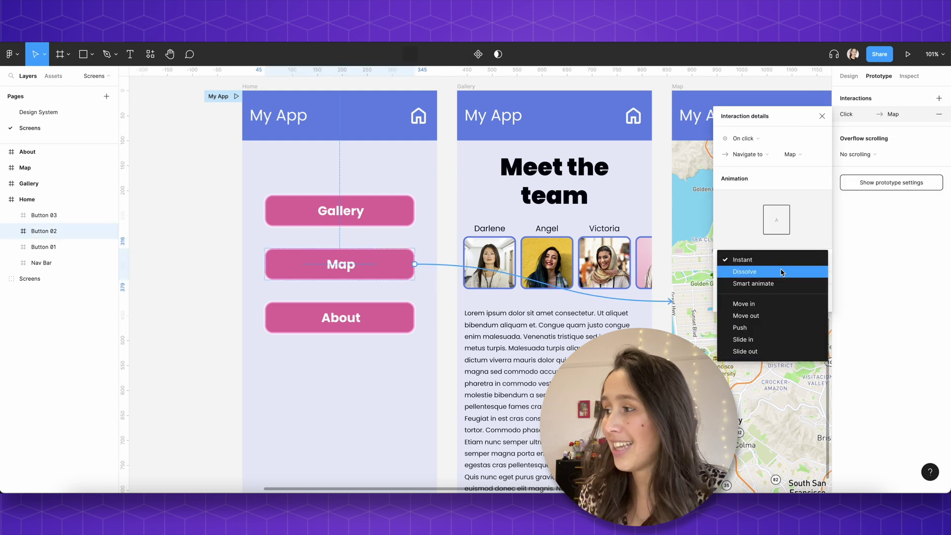
left_click(783, 271)
left_click(767, 275)
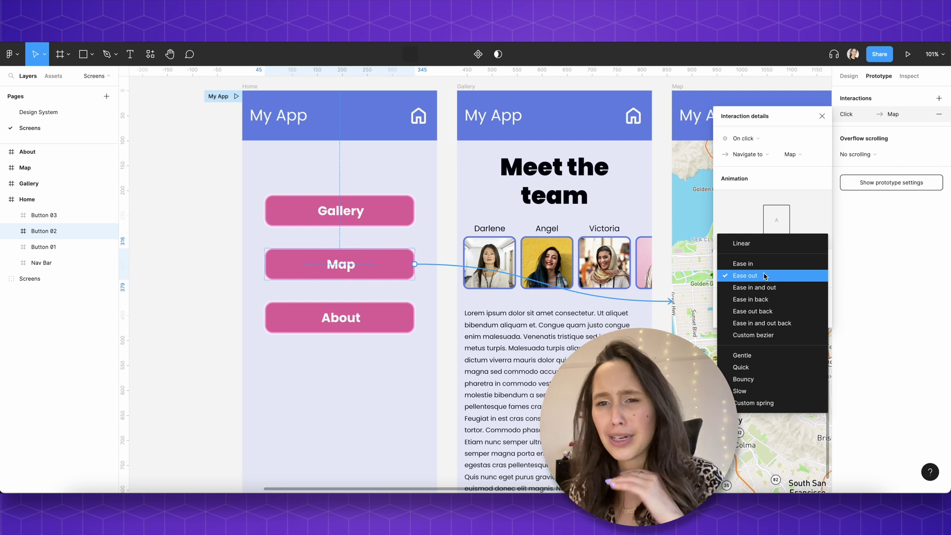
left_click(764, 275)
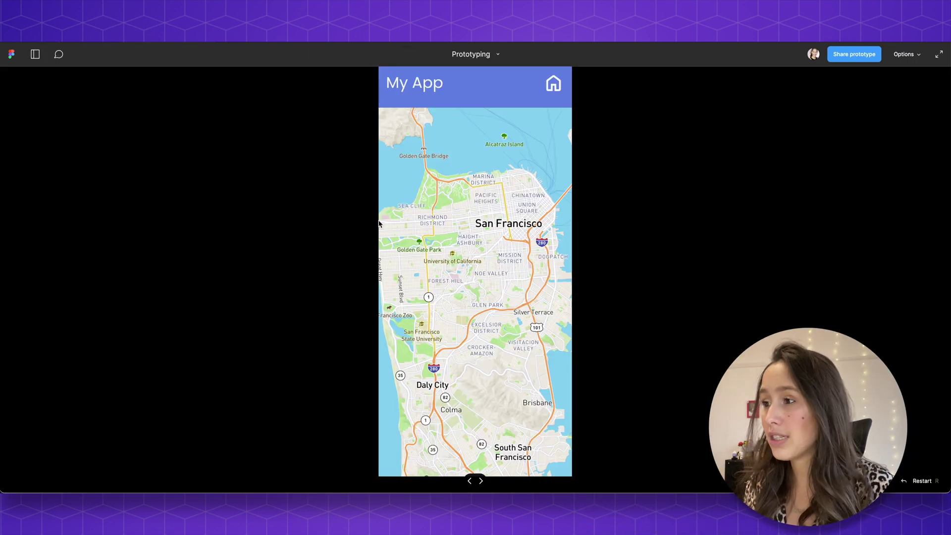
Restart the prototype preview and test the Gallery button's dissolve transition
key("r")
left_click(495, 187)
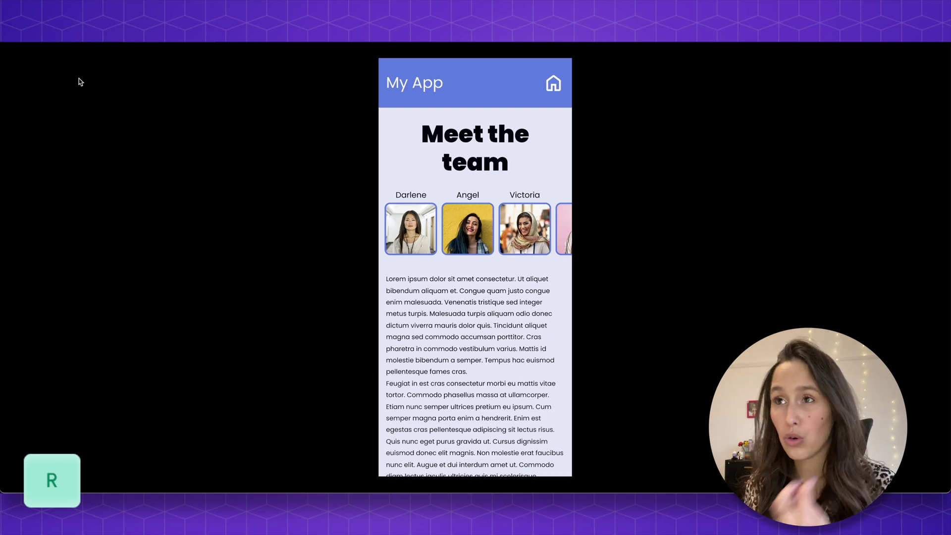
Exit the preview and inspect the Home Icon layer and its vector in the Home frame's navigation bar
key("Escape")
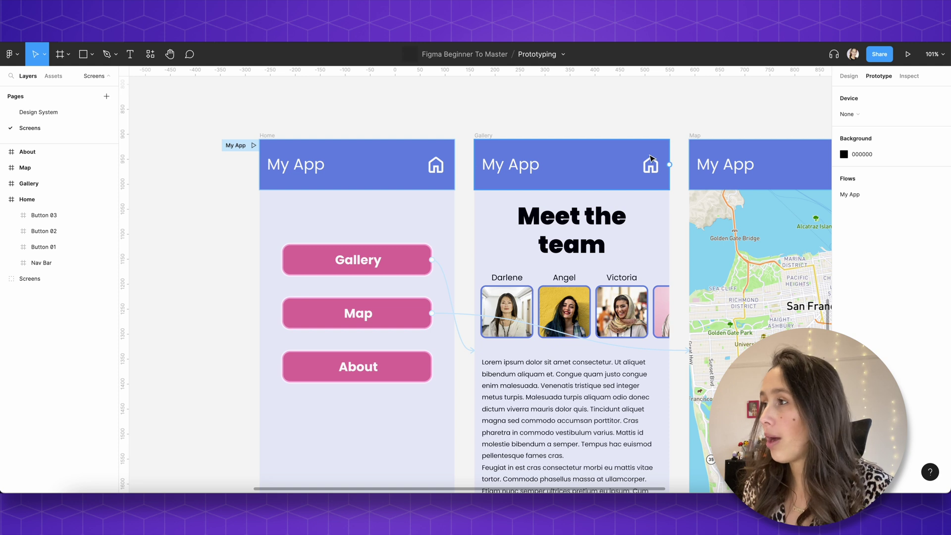
left_click(425, 165)
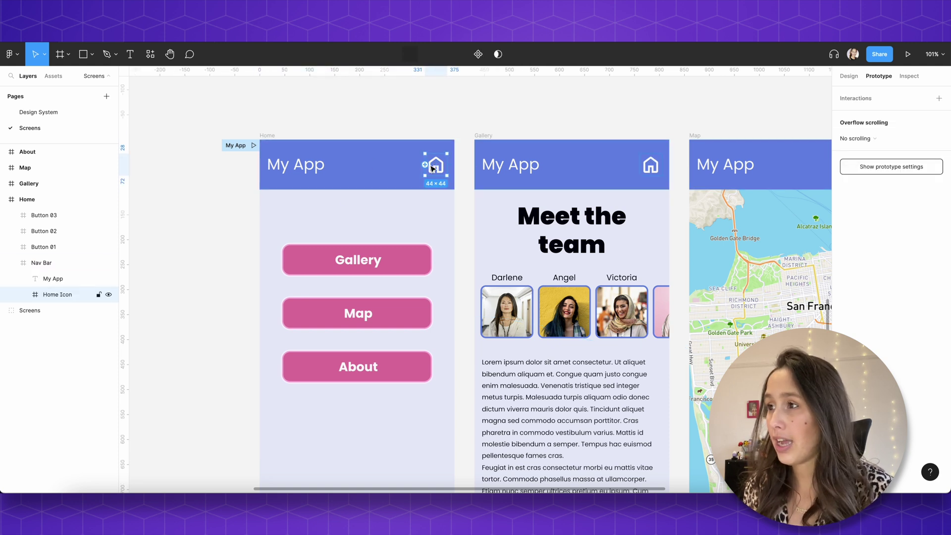
left_click(434, 166)
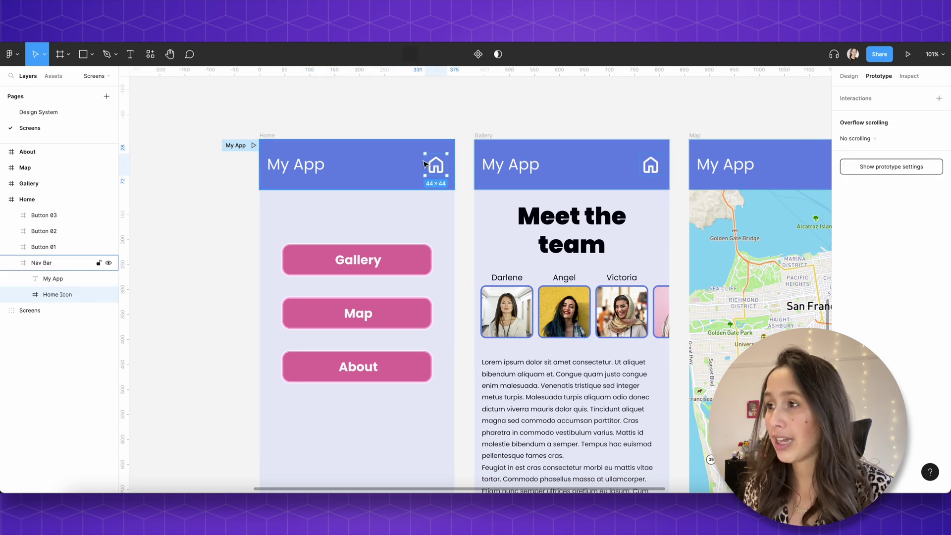
left_click(23, 294)
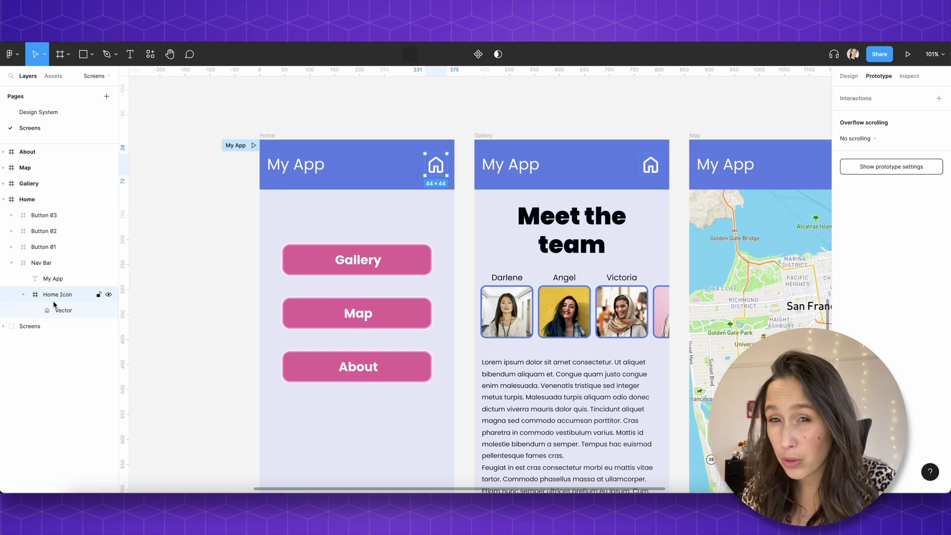
left_click(56, 316)
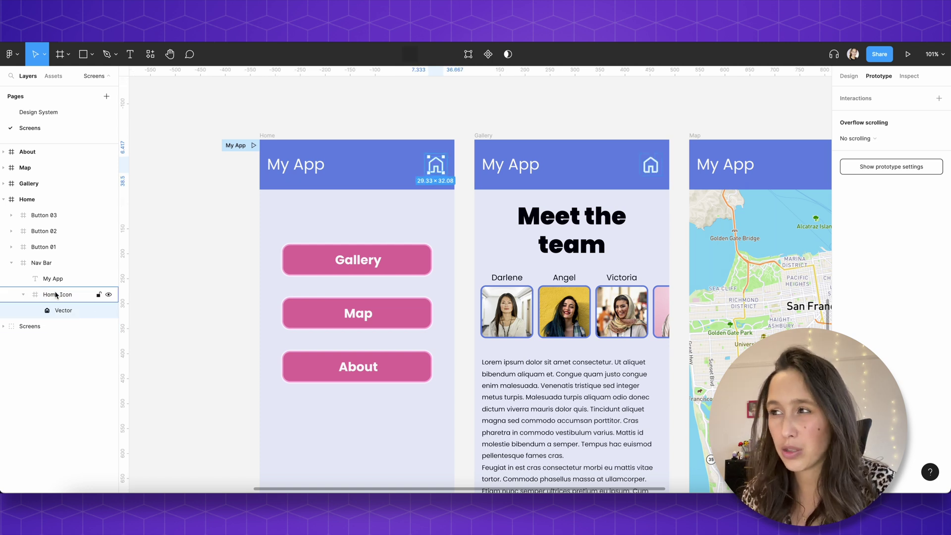
left_click(55, 296)
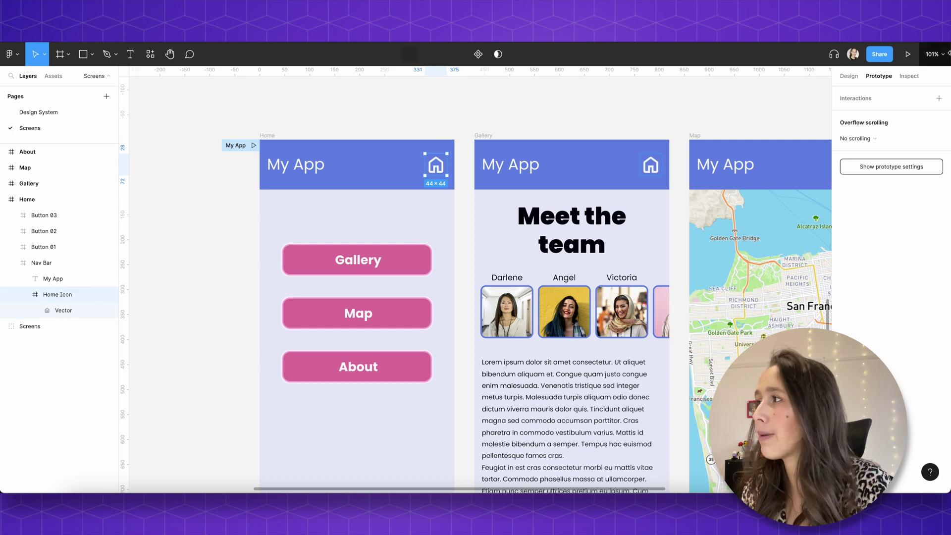
Try to add an on-click Navigate to interaction from the Home frame's own home icon to Home
left_click(939, 98)
left_click(911, 114)
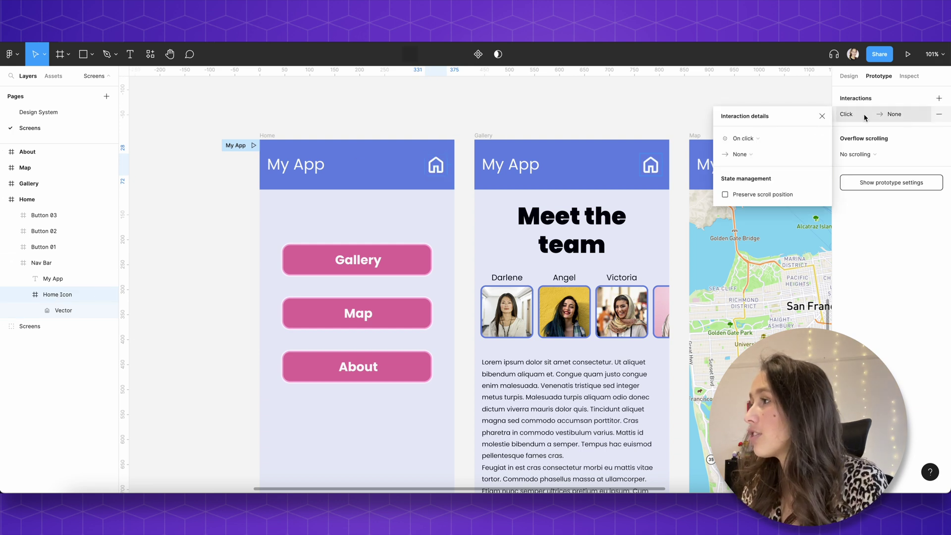
left_click(789, 153)
left_click(743, 175)
left_click(775, 154)
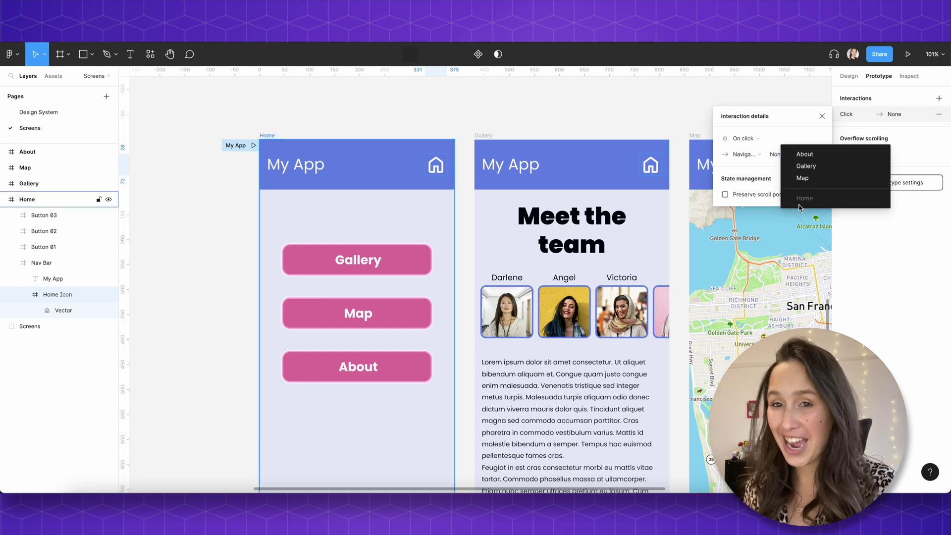
left_click(467, 132)
scroll(467, 132, "right", 3)
key("Escape")
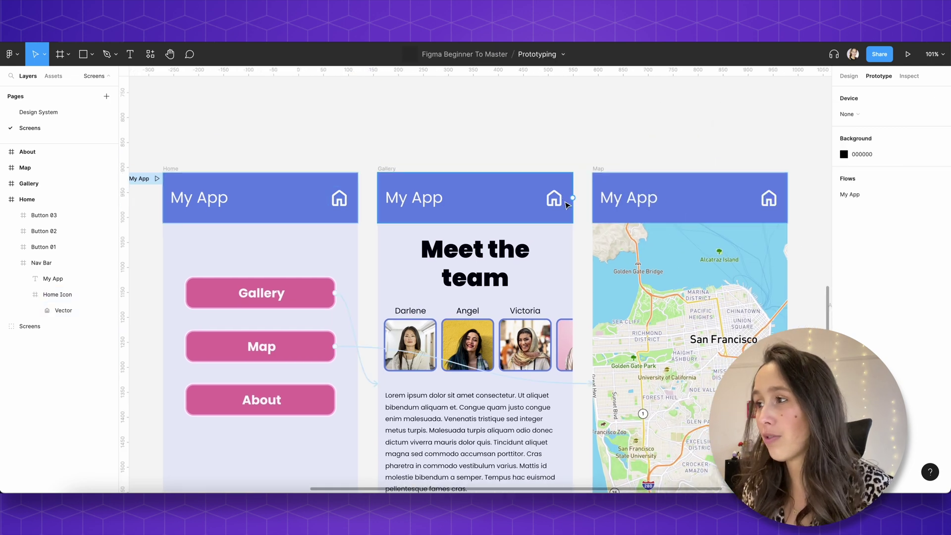
Give the Home Icon in the Gallery frame's navigation bar an on-click interaction that navigates to Home
double_click(554, 199)
double_click(550, 200)
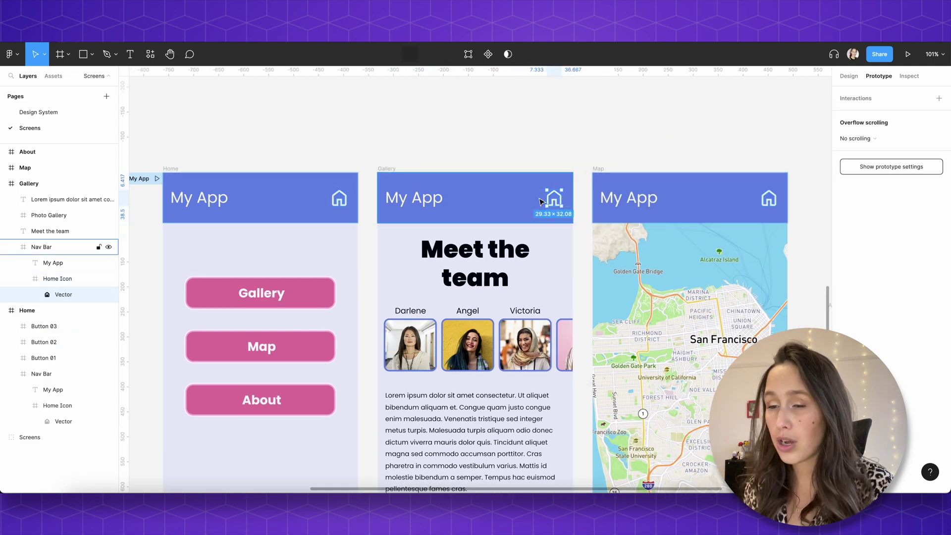
left_click(95, 276)
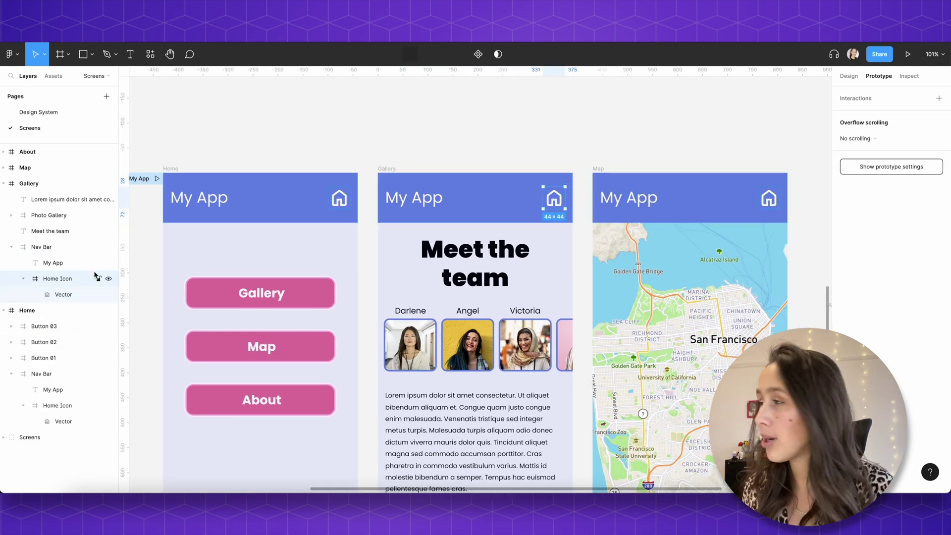
left_click(938, 98)
left_click(907, 119)
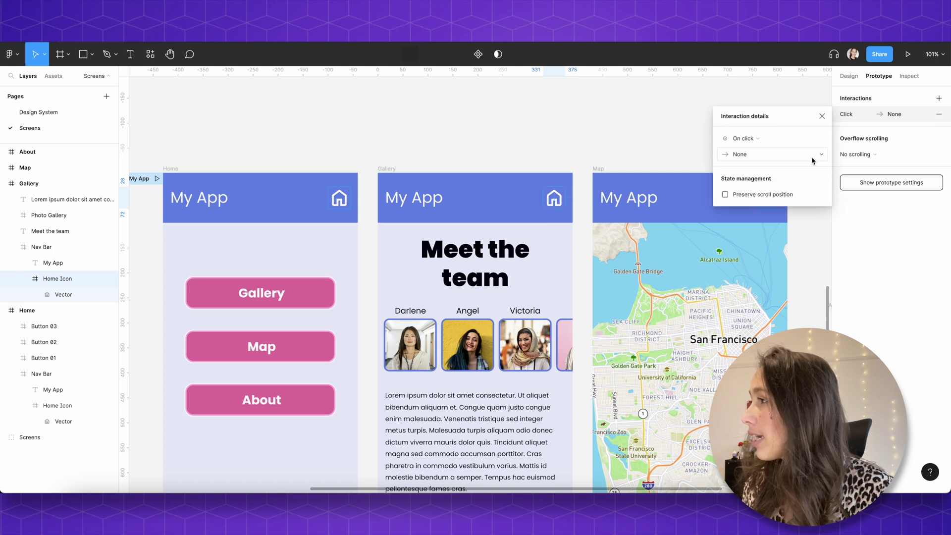
left_click(813, 156)
left_click(780, 172)
left_click(791, 154)
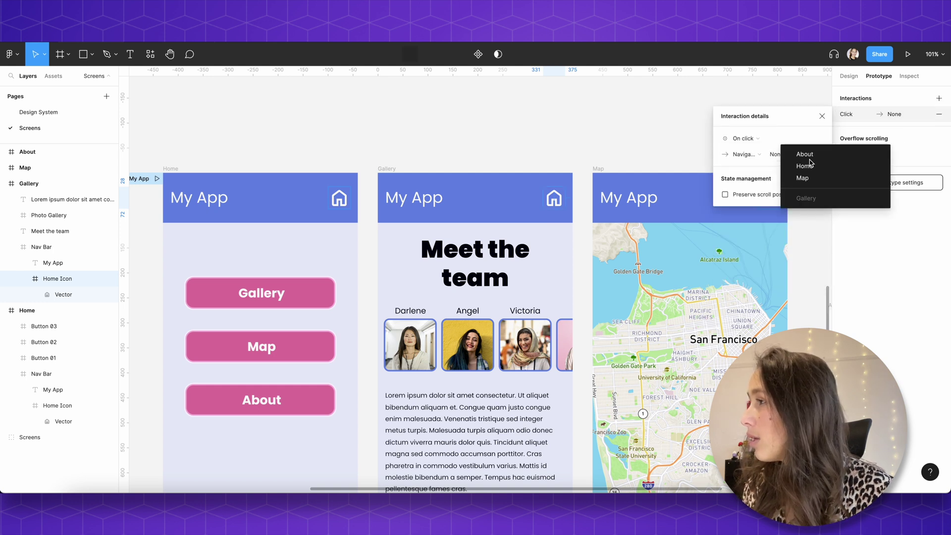
left_click(815, 173)
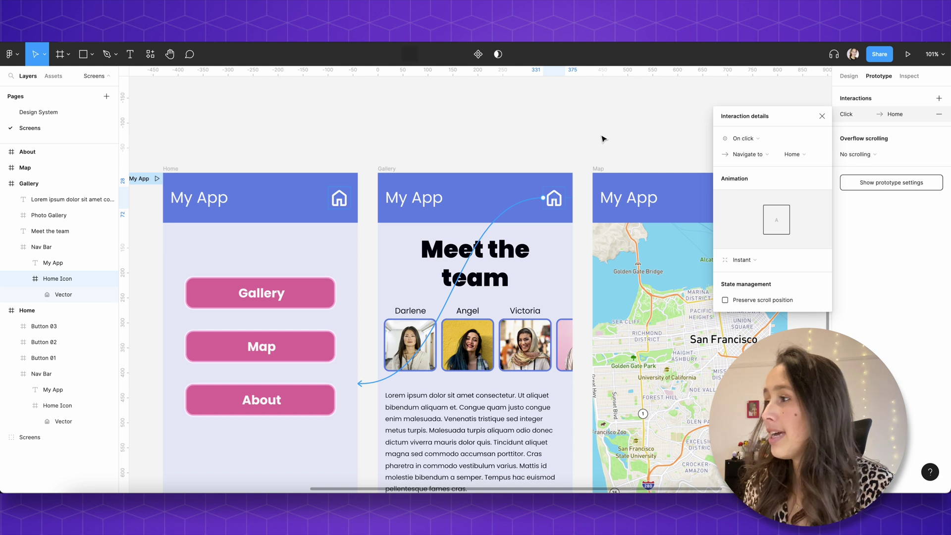
Set the animation of the Gallery home icon's connection to Dissolve
left_click(741, 260)
left_click(738, 270)
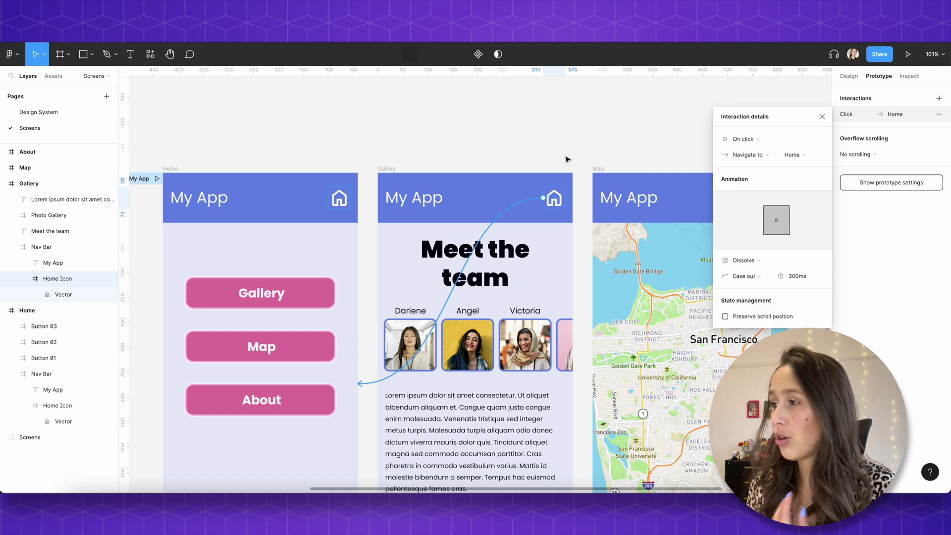
left_click(568, 159)
Copy the Gallery frame's Nav Bar and paste it to replace the navigation bars in the Home and Map frames
scroll(568, 159, "right", 2)
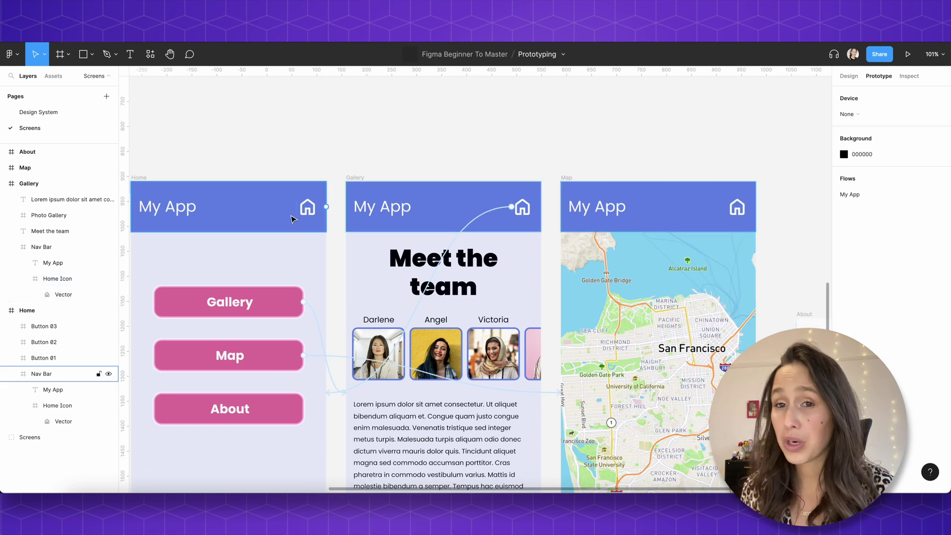
left_click(67, 248)
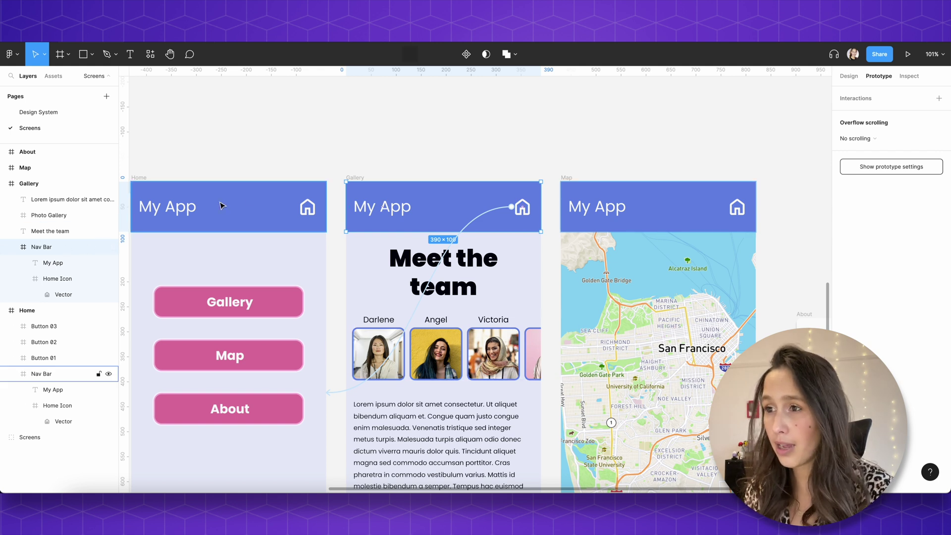
key("super+c")
left_click(270, 196)
left_click(616, 202, "shift")
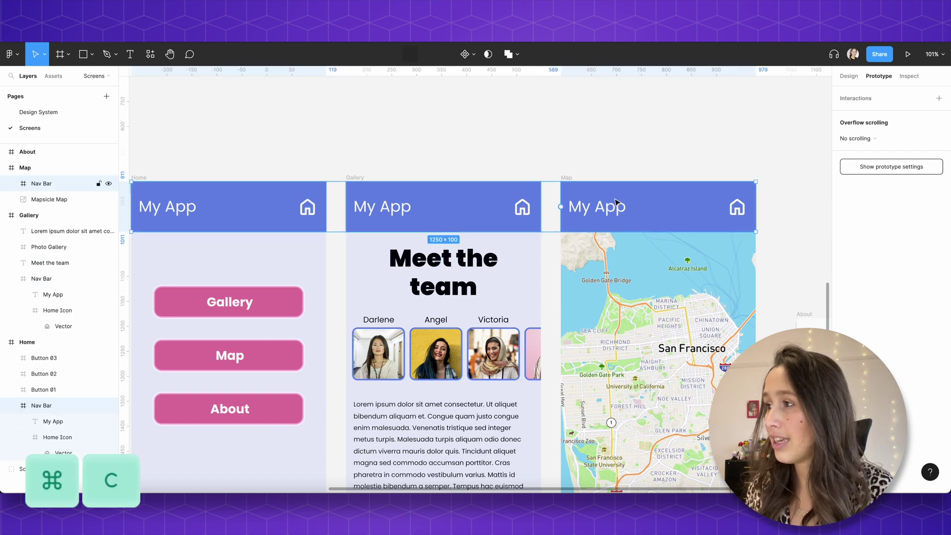
right_click(615, 201)
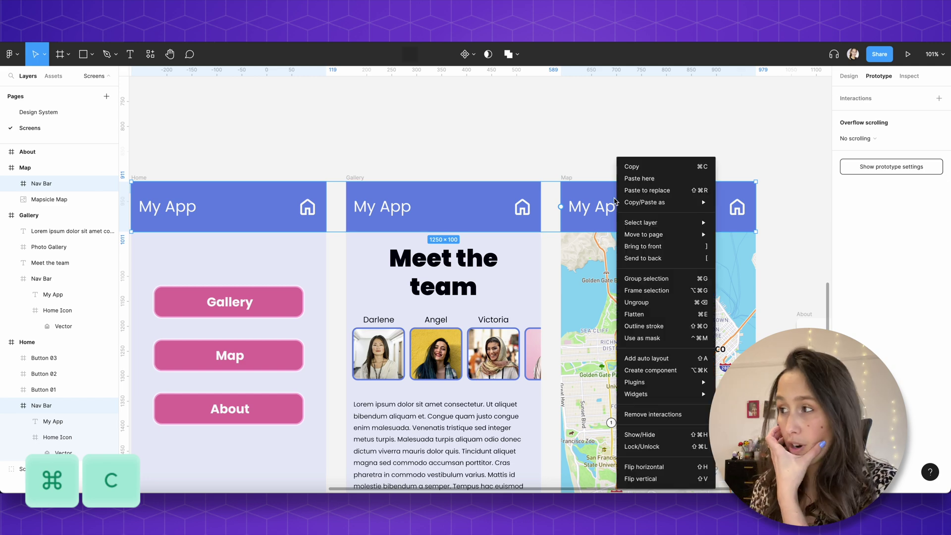
left_click(658, 196)
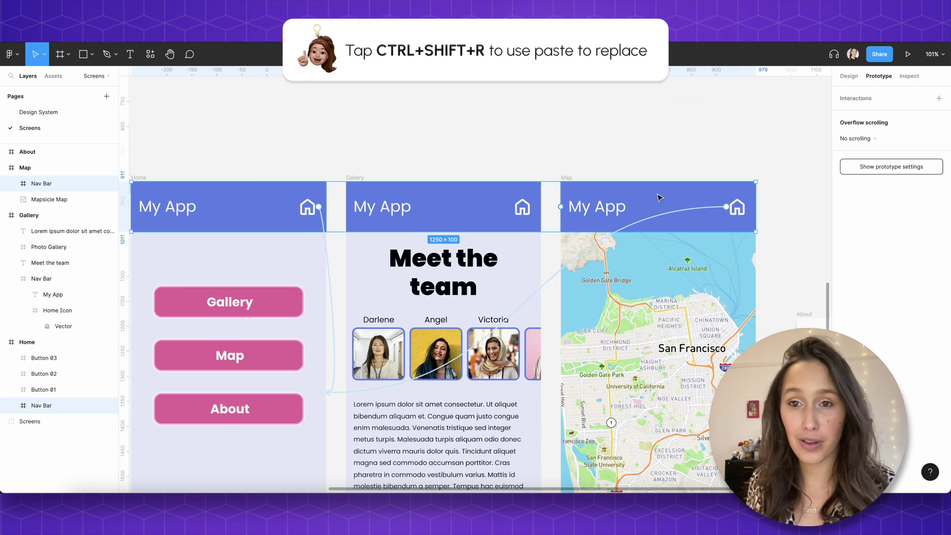
Preview the prototype and test the home icon together with the Map and Gallery buttons
left_click(704, 128)
scroll(705, 127, "left", 2)
scroll(704, 127, "down", 3)
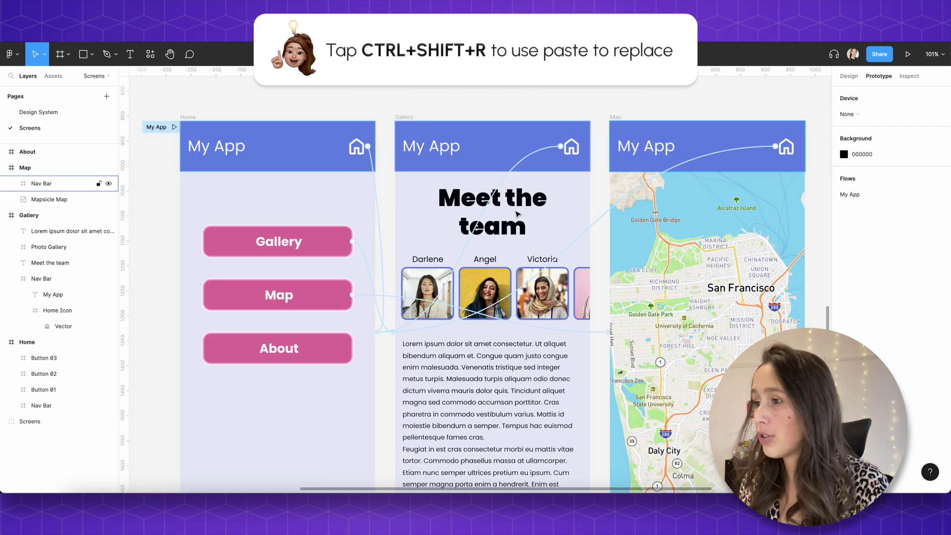
scroll(347, 255, "down", 3)
left_click(386, 154)
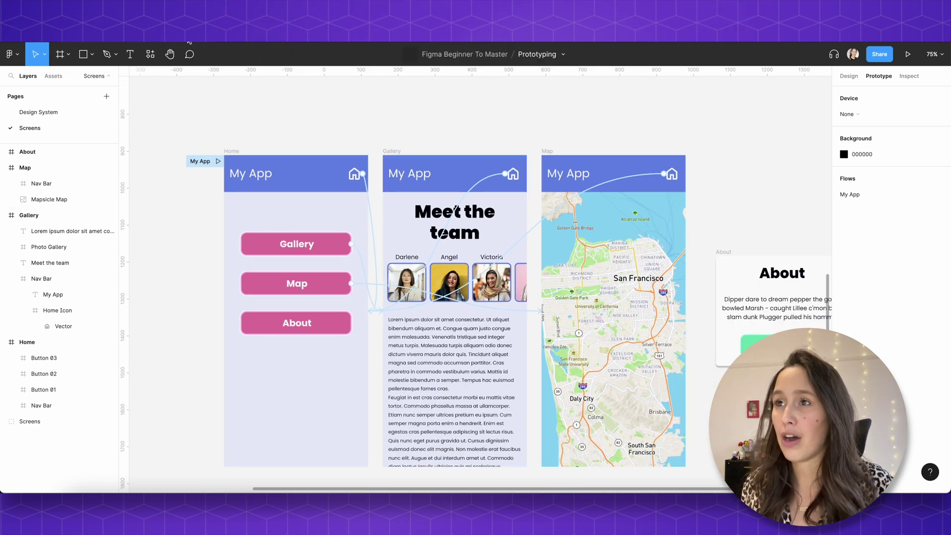
key("super+alt+Return")
left_click(554, 88)
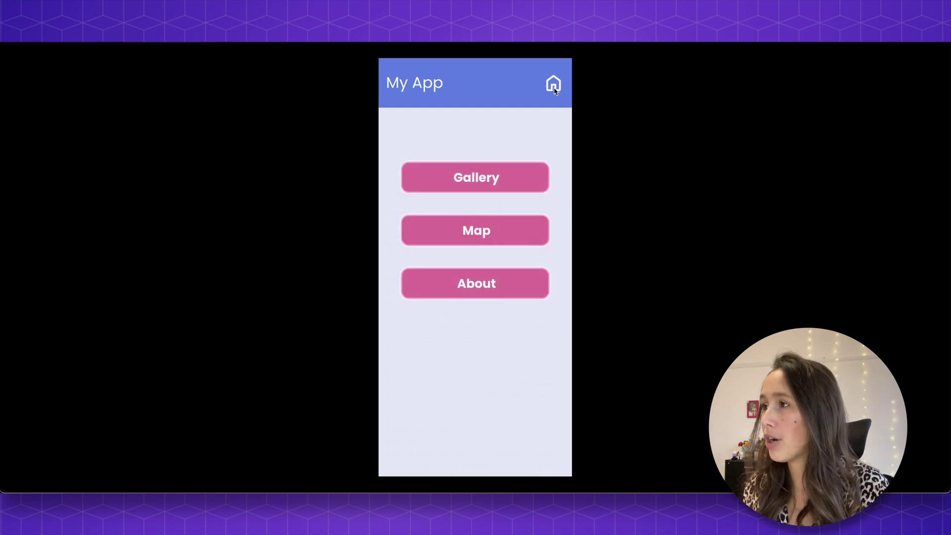
left_click(488, 229)
left_click(505, 180)
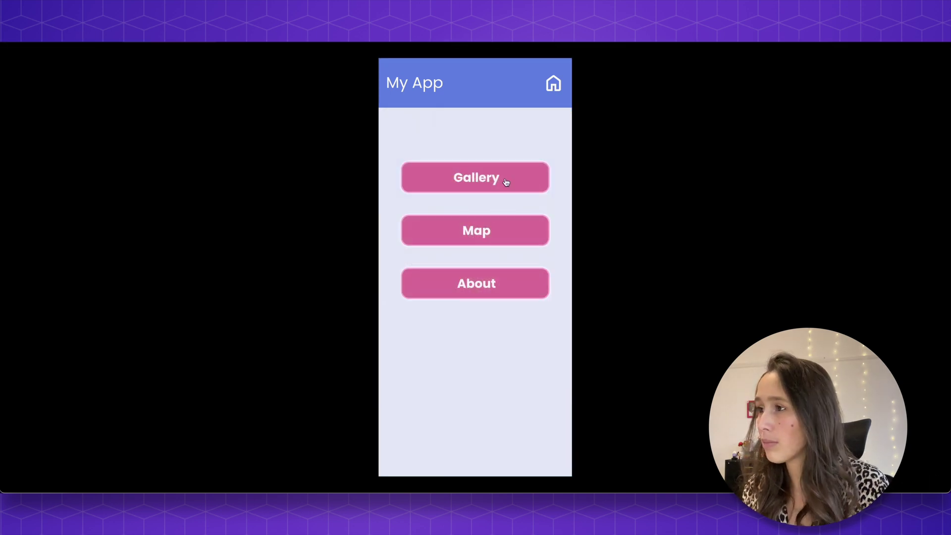
left_click(505, 181)
left_click(553, 84)
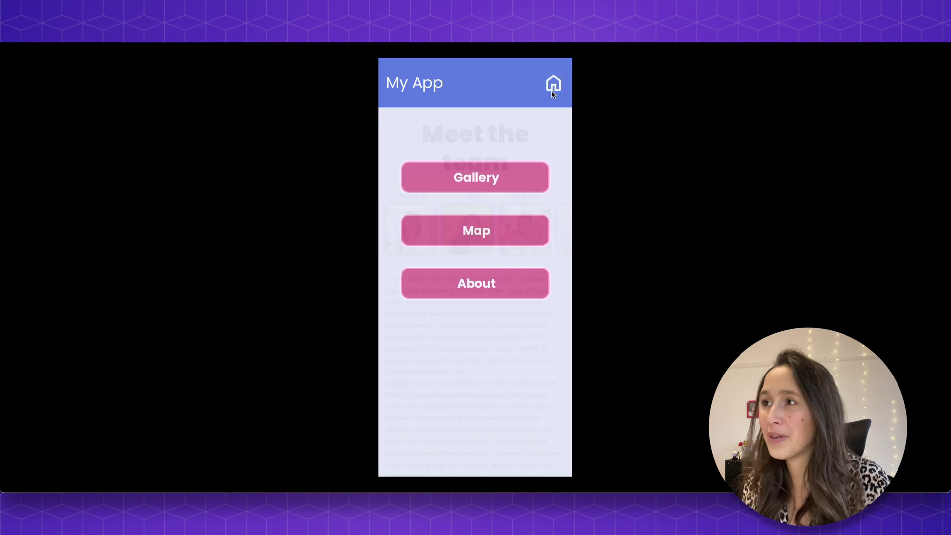
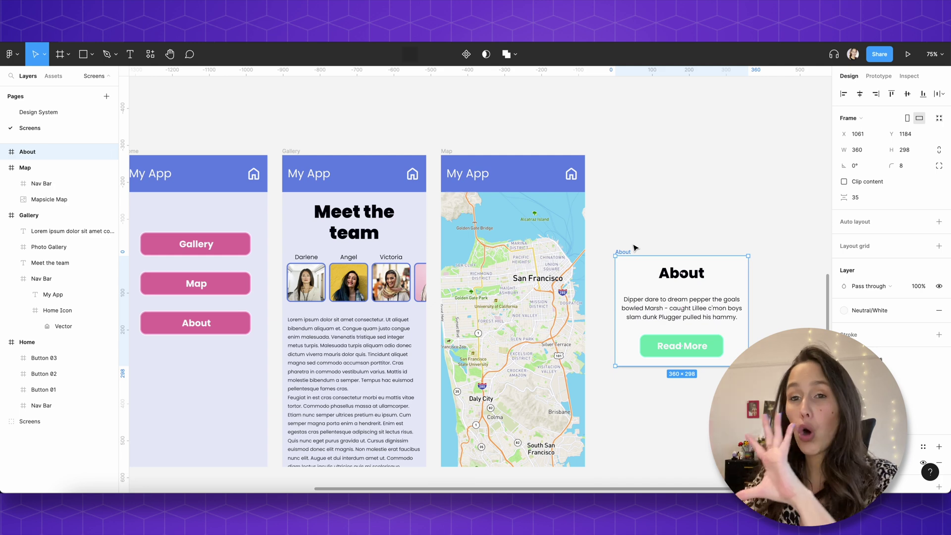
Give the About button on the Home frame an on-click interaction that opens the About frame as an overlay
scroll(635, 248, "left", 4)
scroll(635, 241, "right", 1)
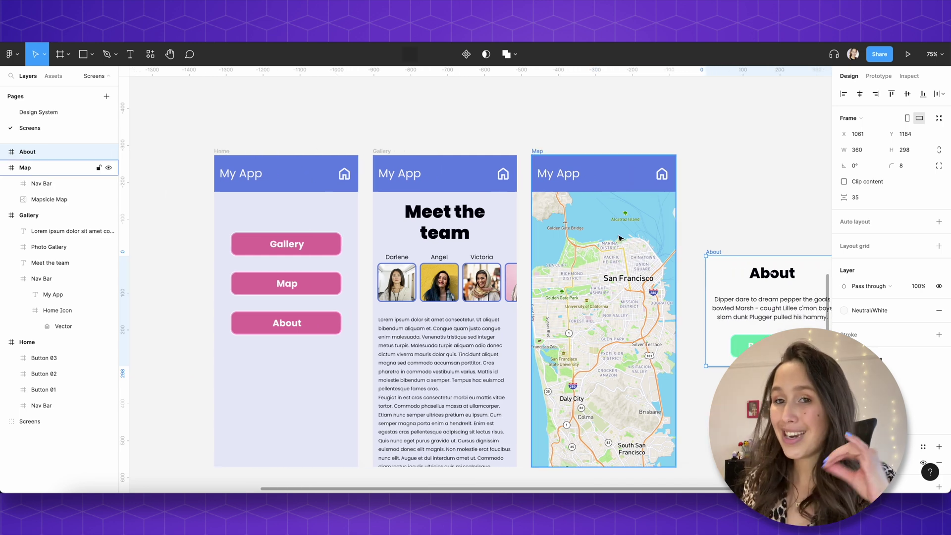
left_click(320, 326)
key("shift+e")
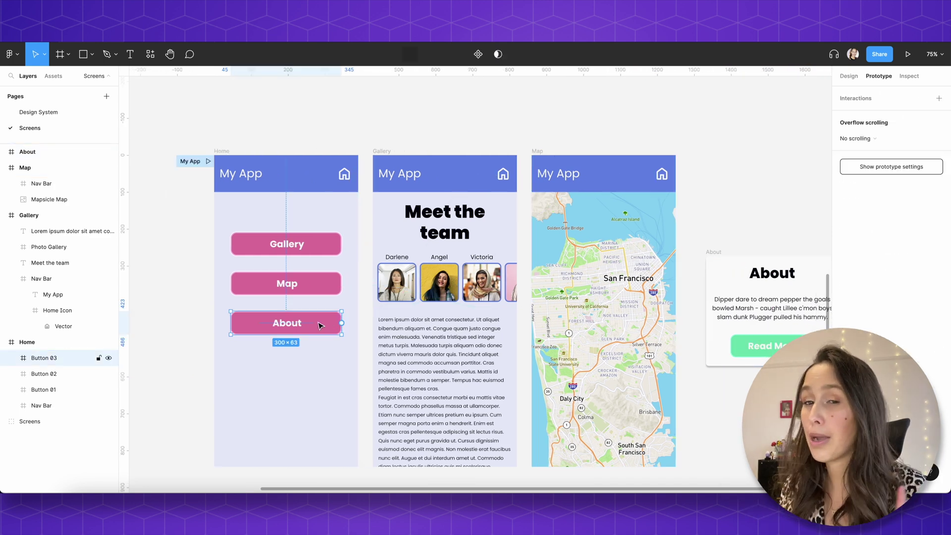
left_click(938, 98)
left_click(886, 113)
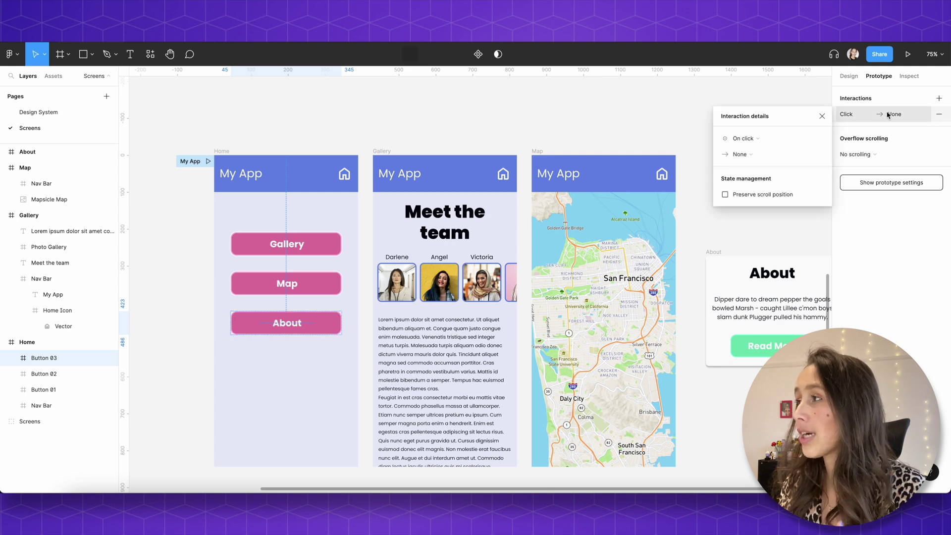
left_click(756, 154)
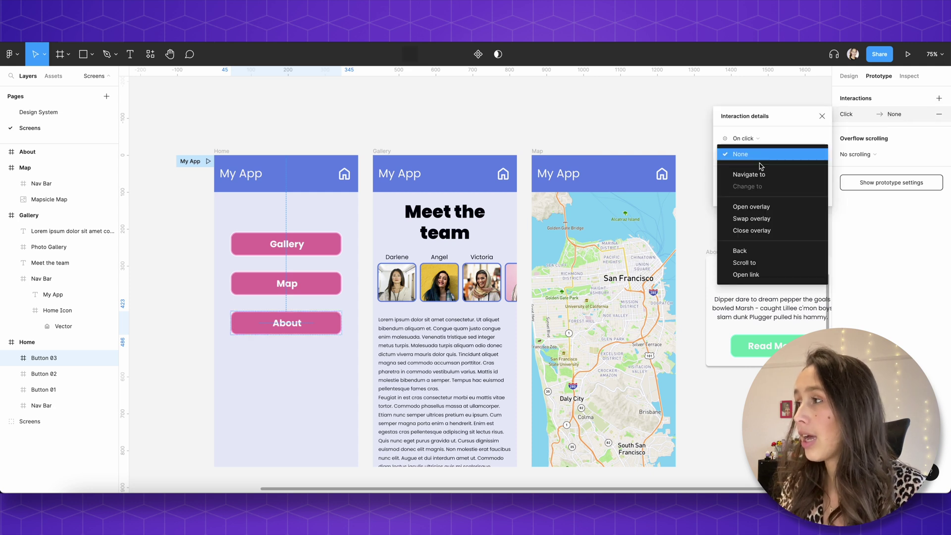
left_click(769, 207)
left_click(791, 155)
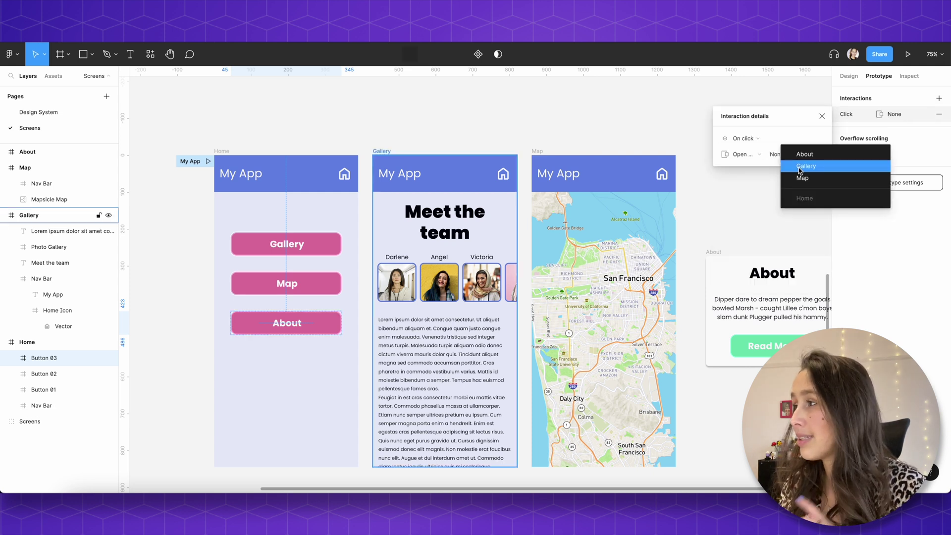
left_click(818, 155)
Try Manual positioning of the About overlay, placing it below the About button on Home, and return it to Centered
scroll(622, 163, "right", 3)
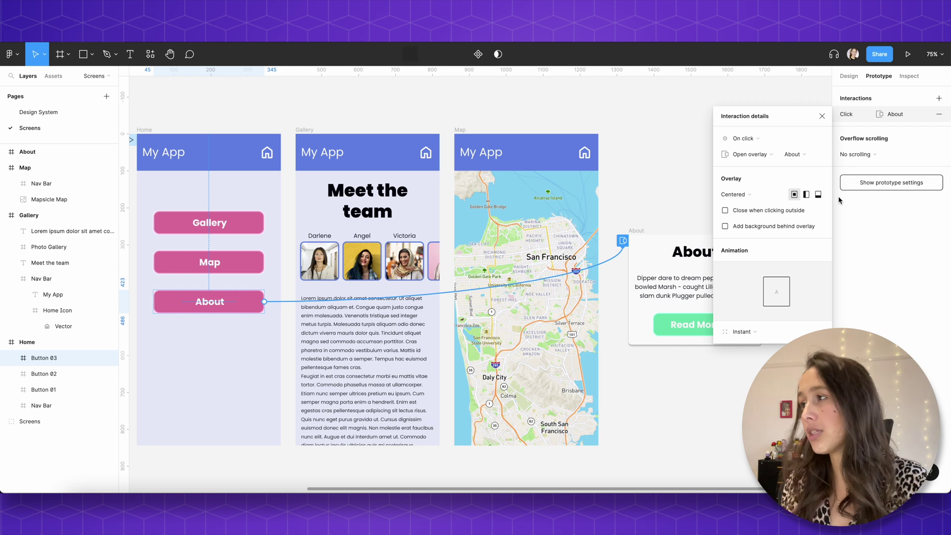
left_click(730, 194)
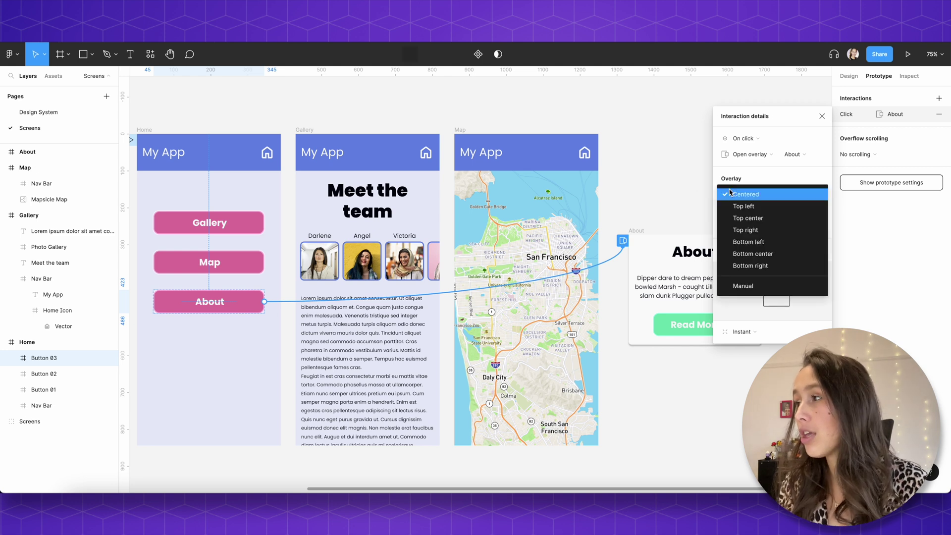
left_click(757, 285)
left_click_drag(227, 332, 259, 361)
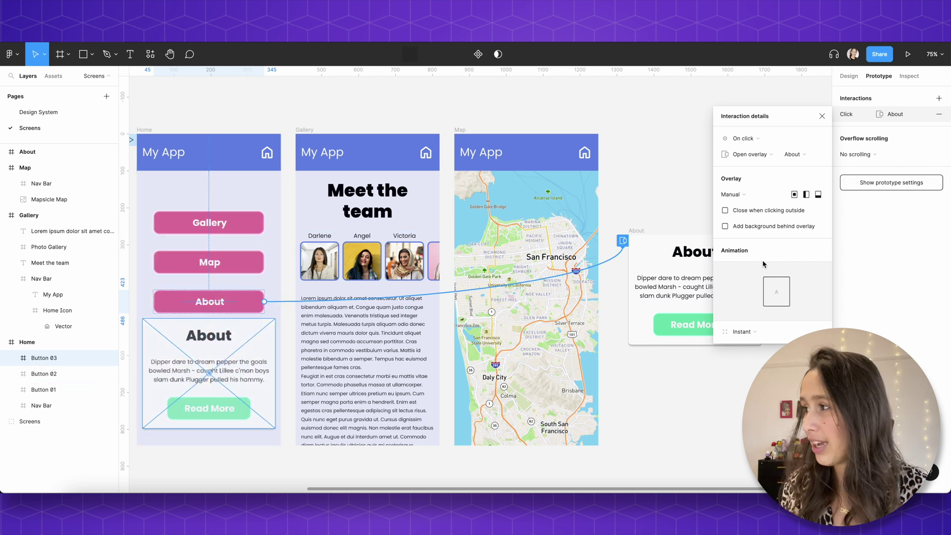
left_click(759, 196)
left_click(745, 103)
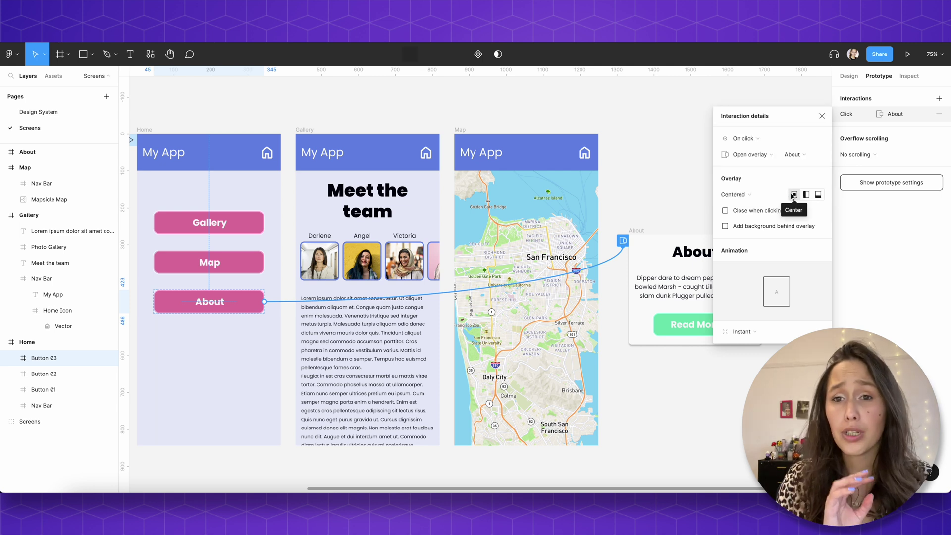
Add a background behind the About overlay and make the overlay close when clicking outside it
left_click(728, 227)
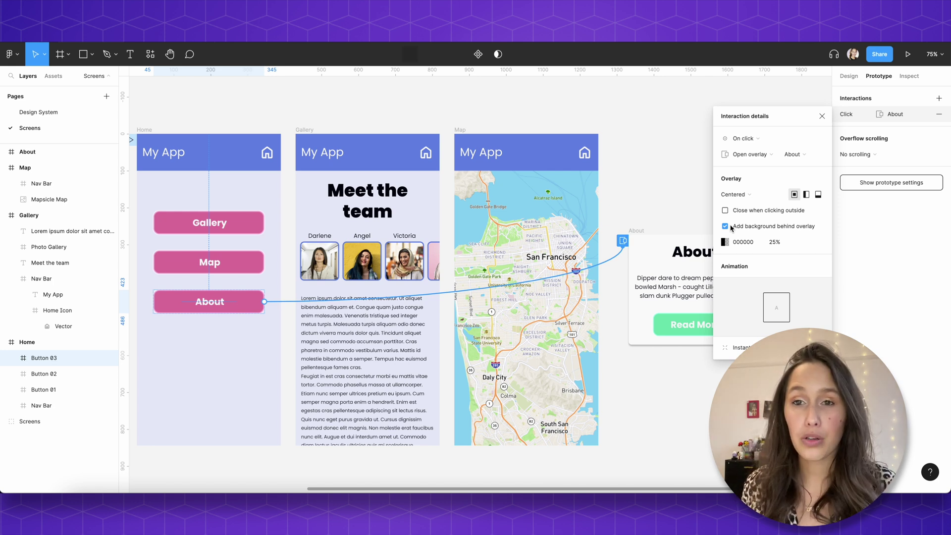
scroll(669, 226, "right", 4)
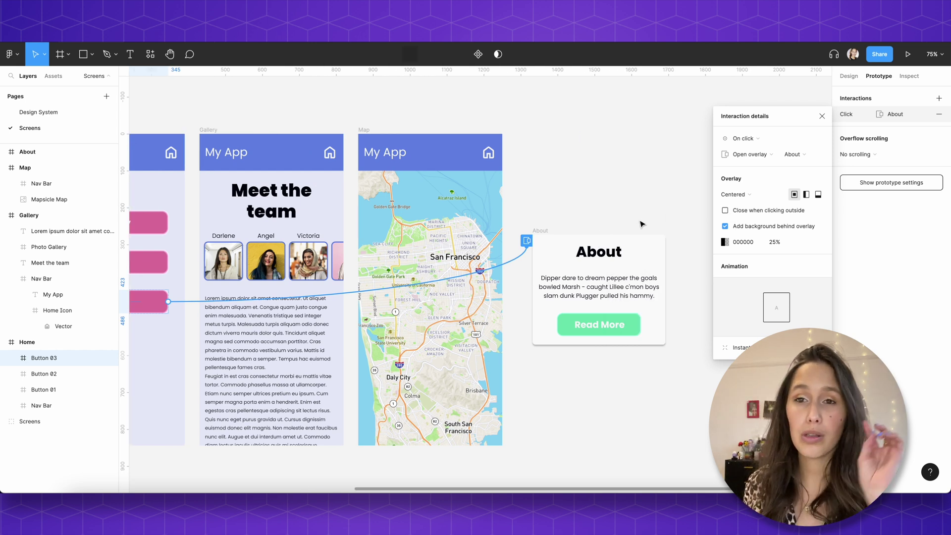
left_click(725, 210)
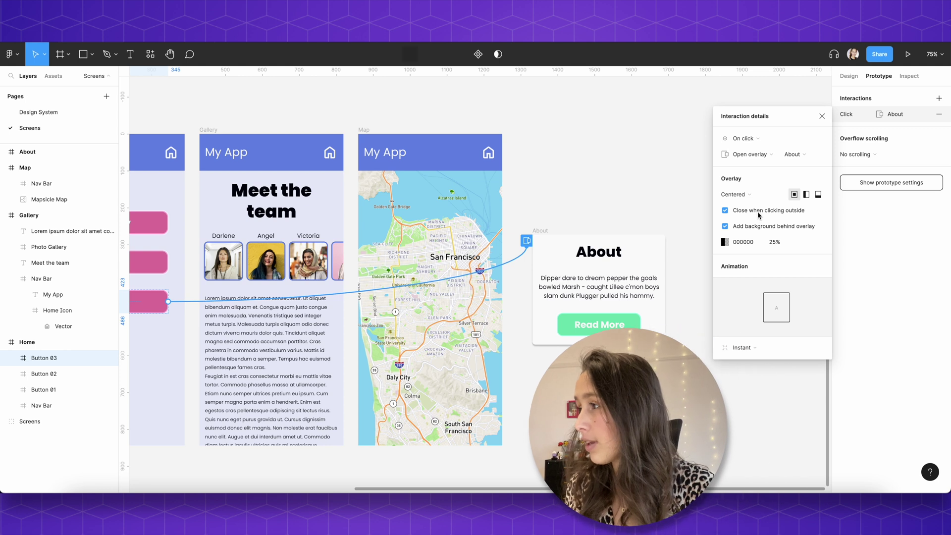
Set the About overlay's animation to Move in with the upward direction
left_click(749, 348)
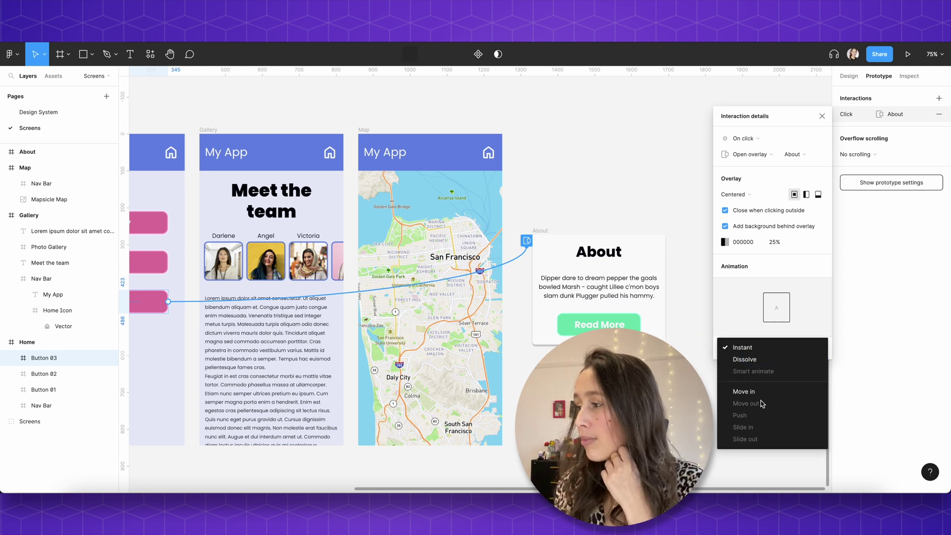
left_click(763, 390)
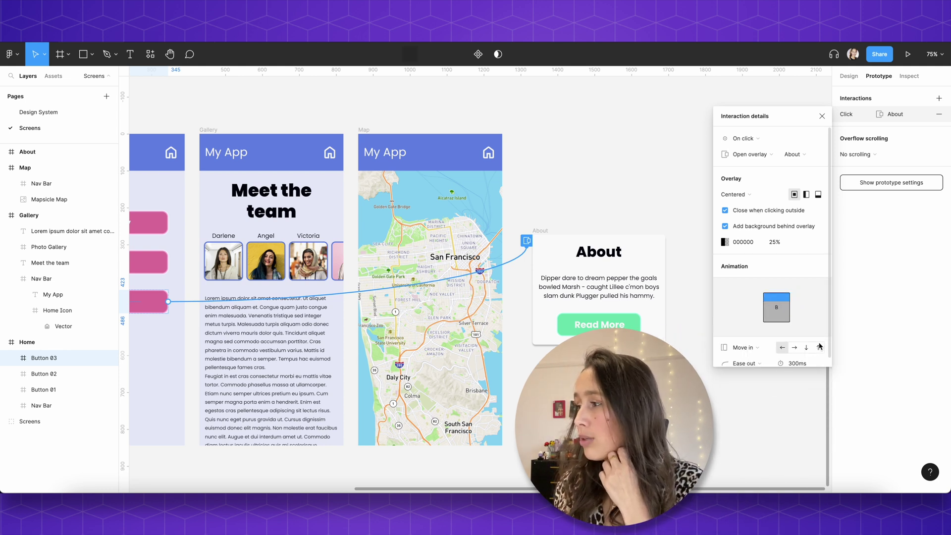
scroll(762, 354, "down", 1)
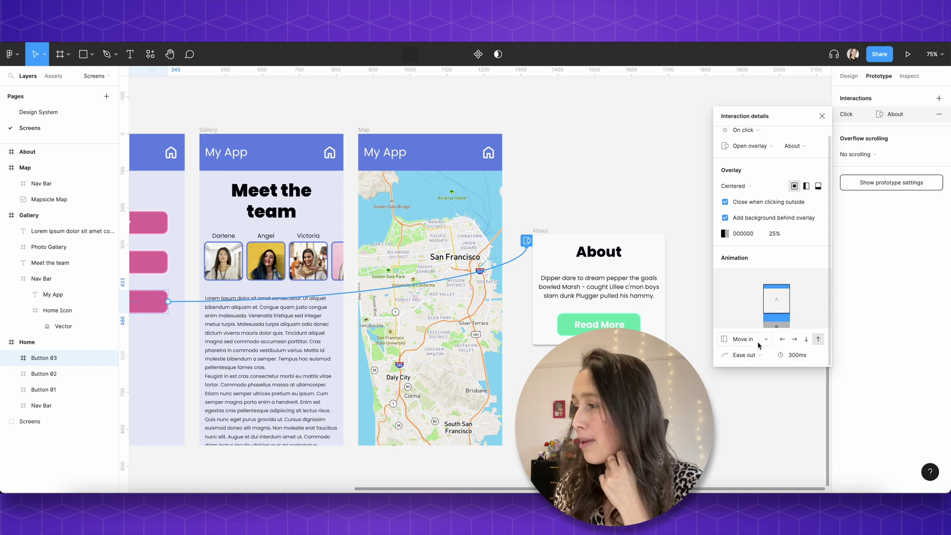
Preview the prototype and test opening the About overlay and dismissing it by clicking outside, twice
scroll(333, 110, "left", 5)
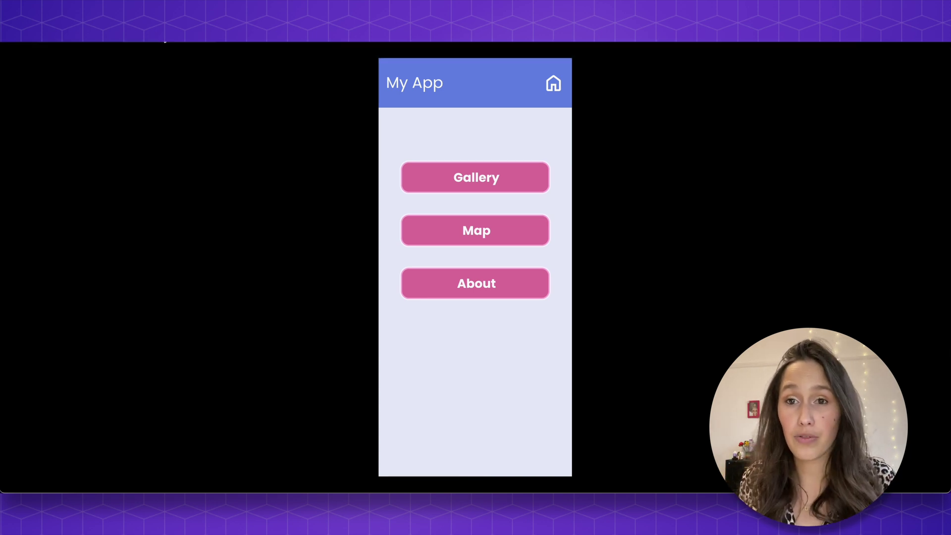
left_click(498, 281)
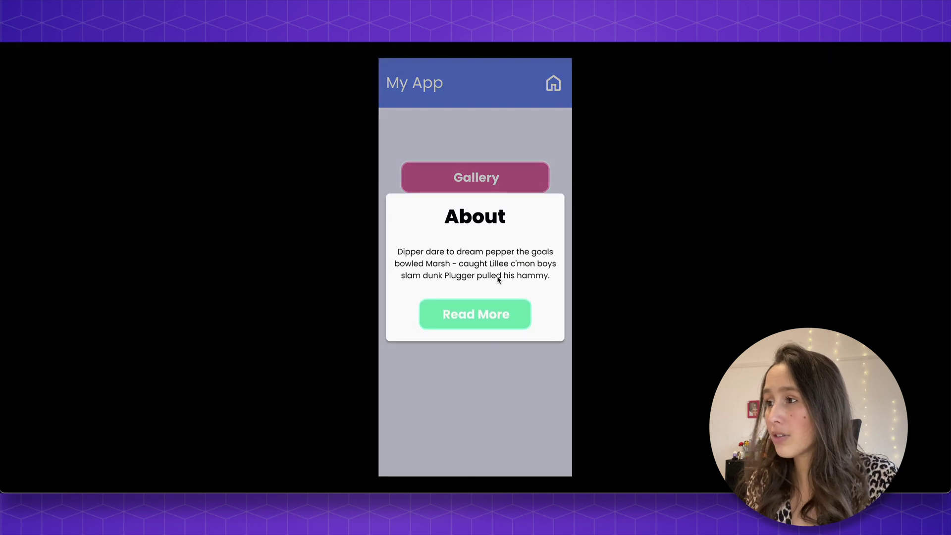
left_click(500, 124)
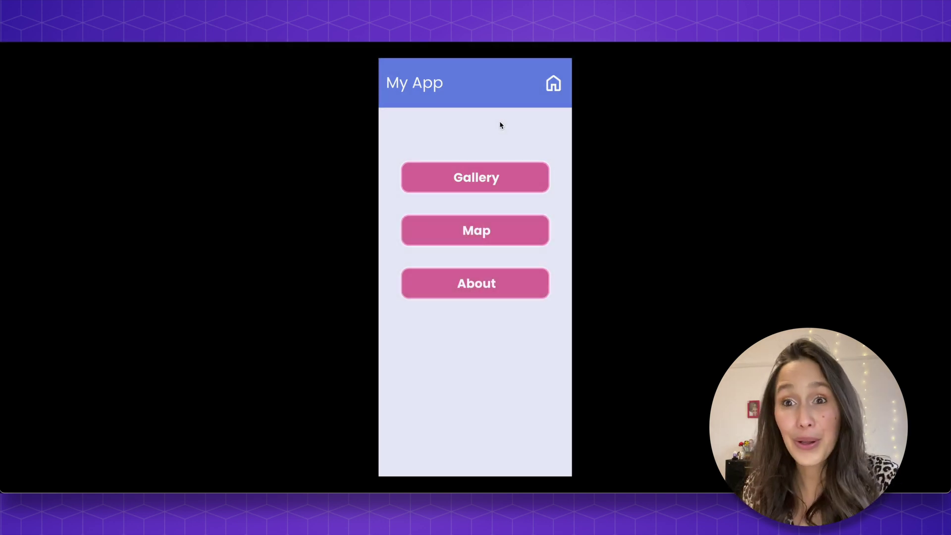
left_click(489, 281)
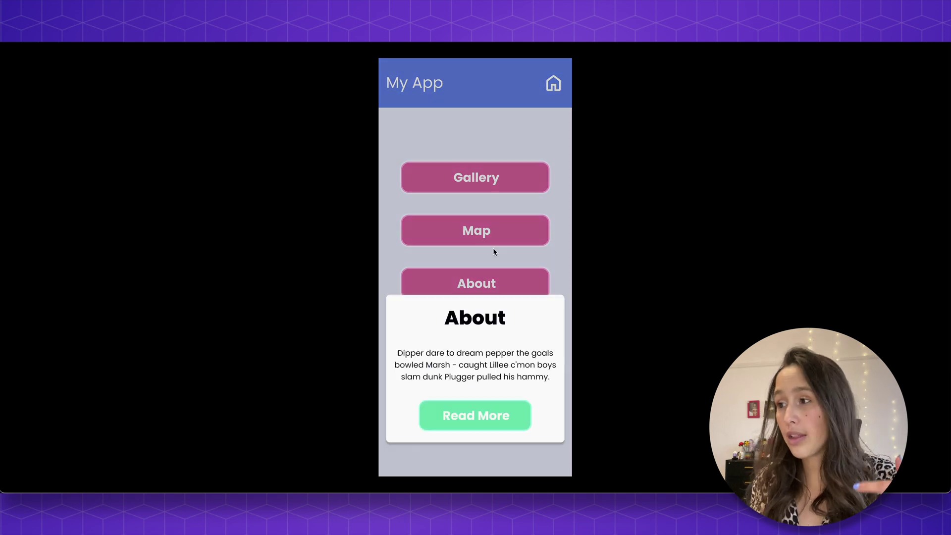
left_click(510, 120)
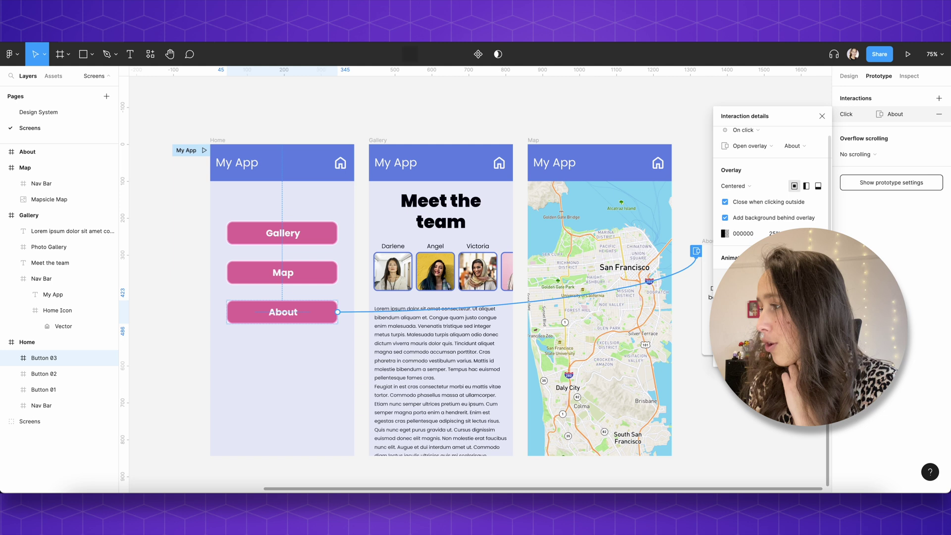
Try Bouncy easing on the About overlay's Move in animation and test it in the prototype preview
left_click(741, 355)
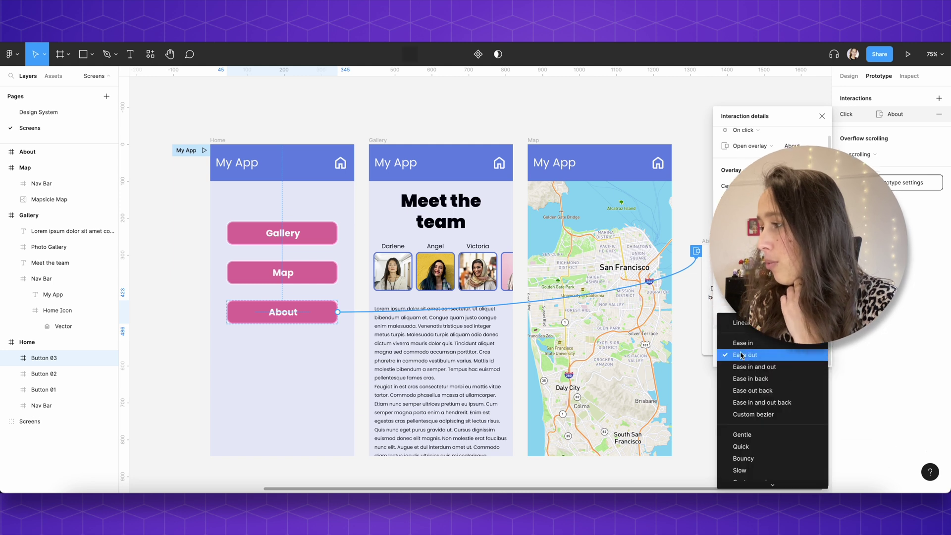
left_click(771, 458)
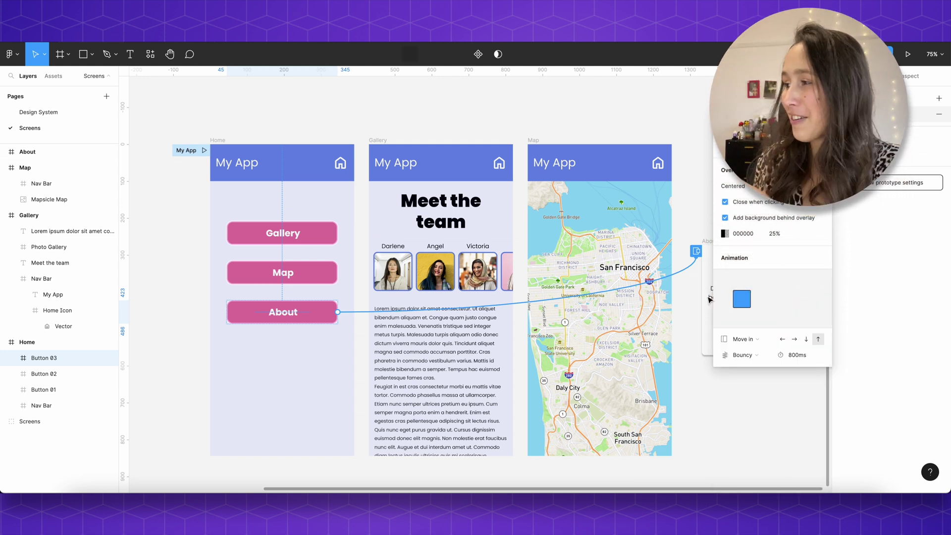
left_click(179, 44)
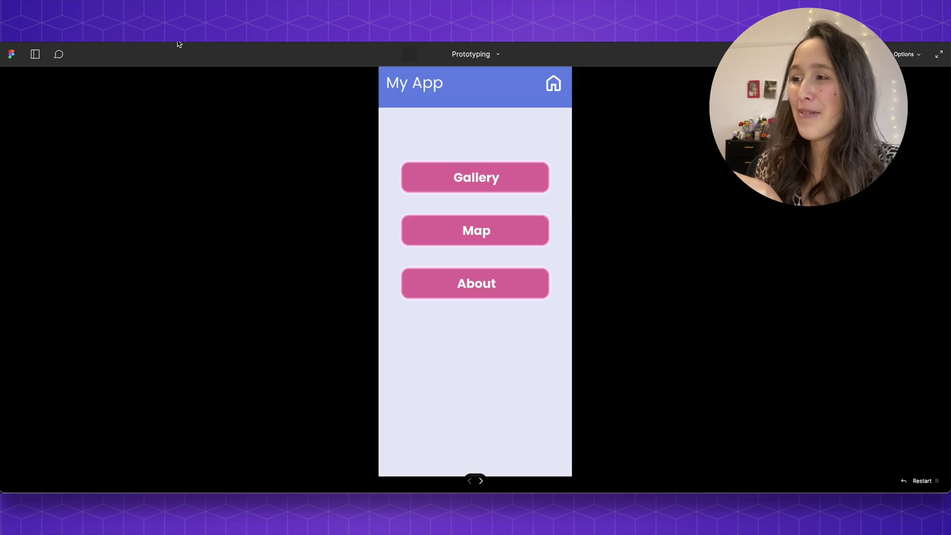
left_click(450, 287)
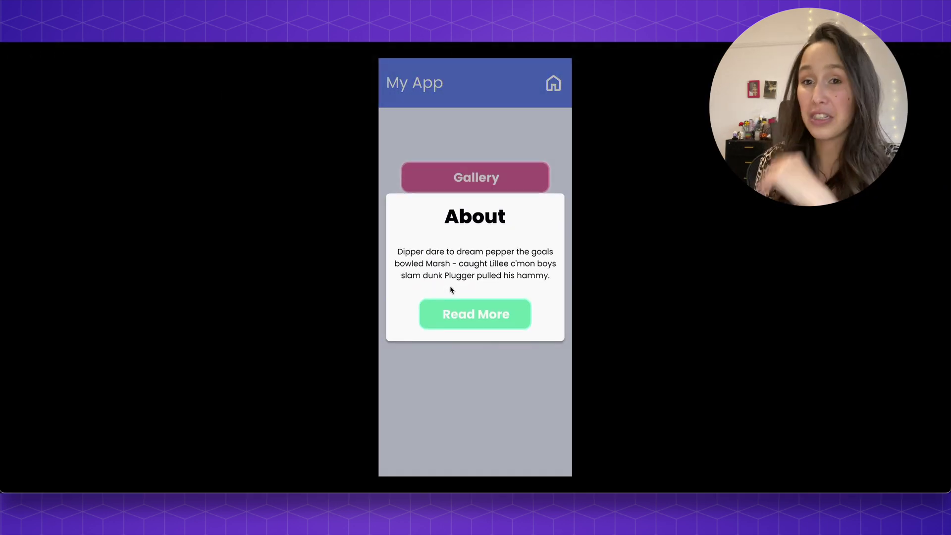
key("Escape")
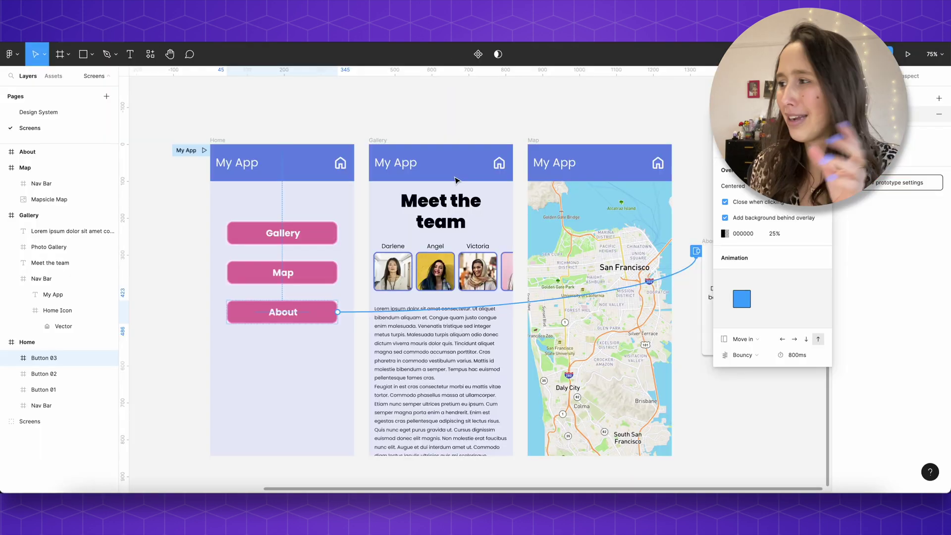
Set the About overlay's animation easing to Gentle and test opening and closing the overlay in the preview
left_click(743, 355)
left_click(750, 329)
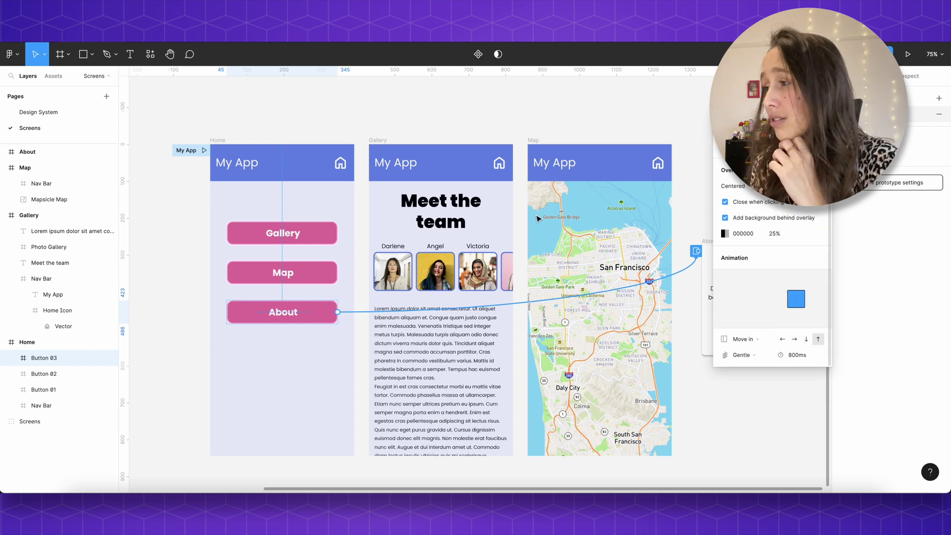
key("super+alt+Return")
left_click(509, 358)
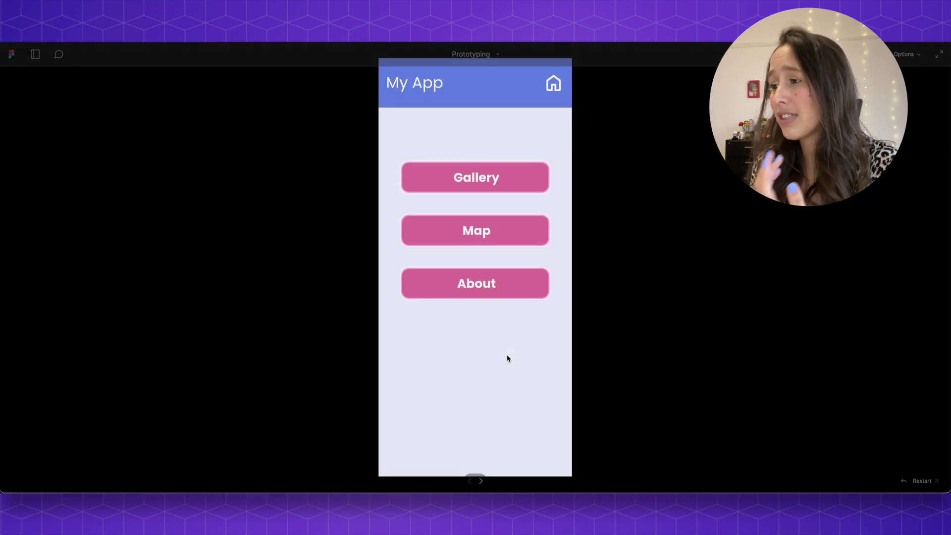
left_click(509, 290)
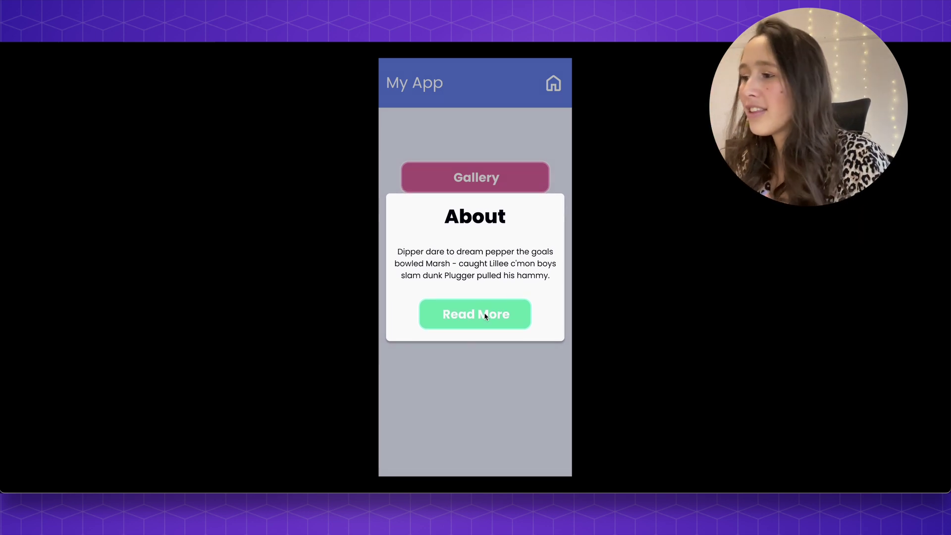
left_click(497, 140)
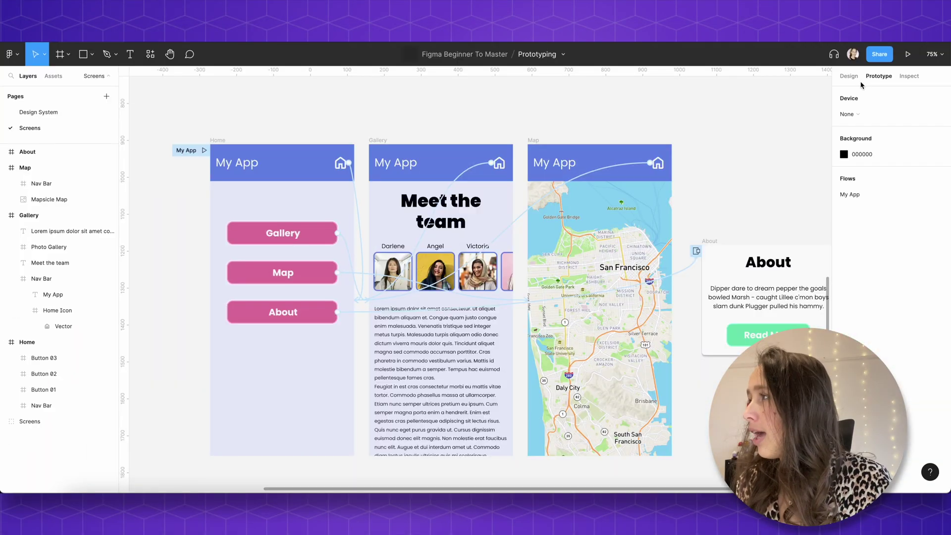
key("Escape")
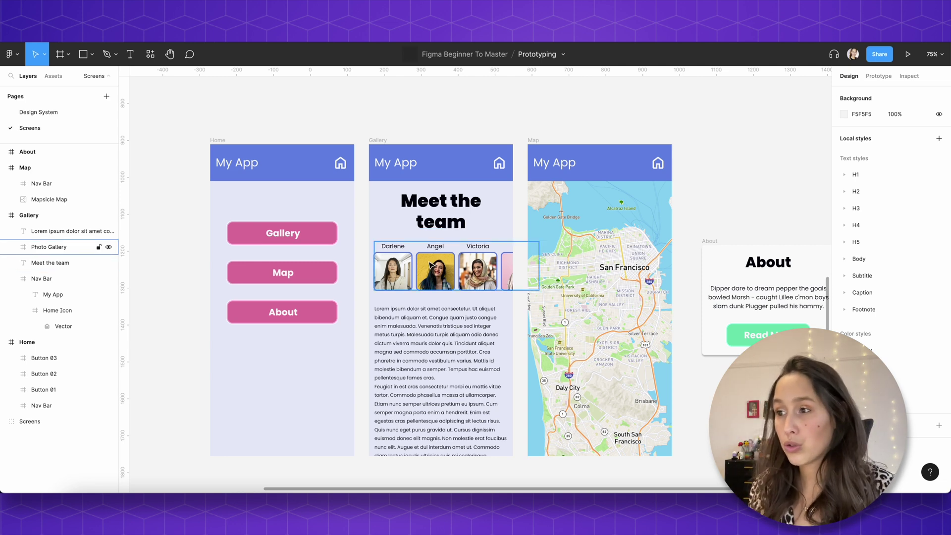
Inspect the text and photo gallery overflowing the Gallery frame by turning its Clip content off and back on
scroll(444, 388, "down", 2)
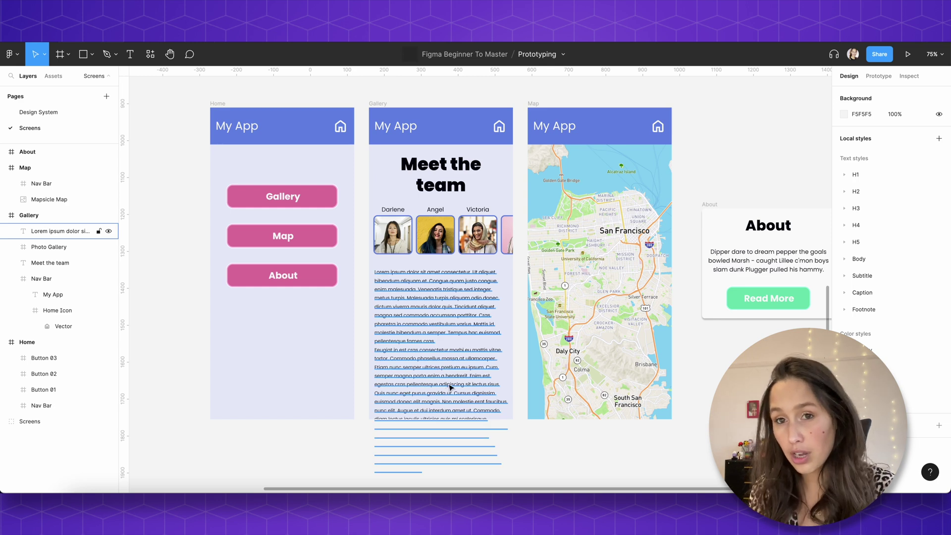
left_click(380, 104)
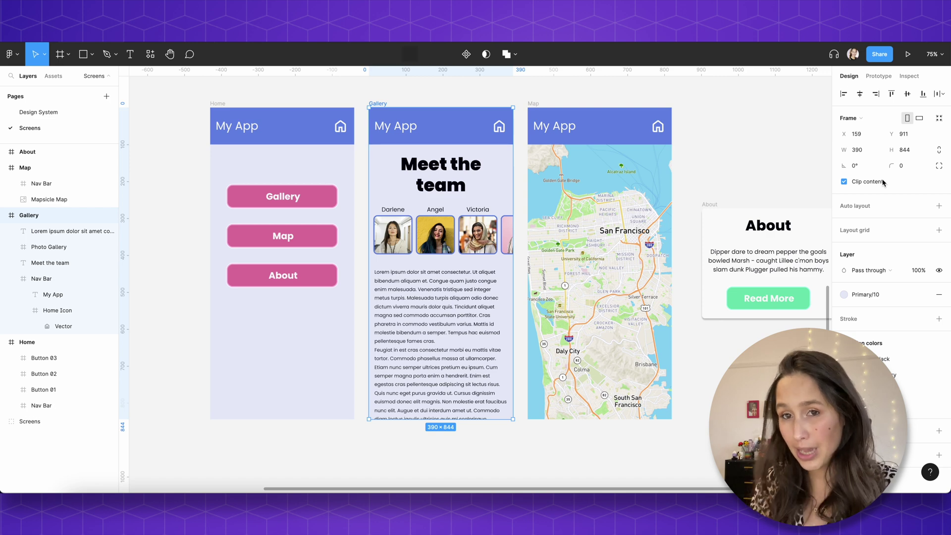
left_click(844, 182)
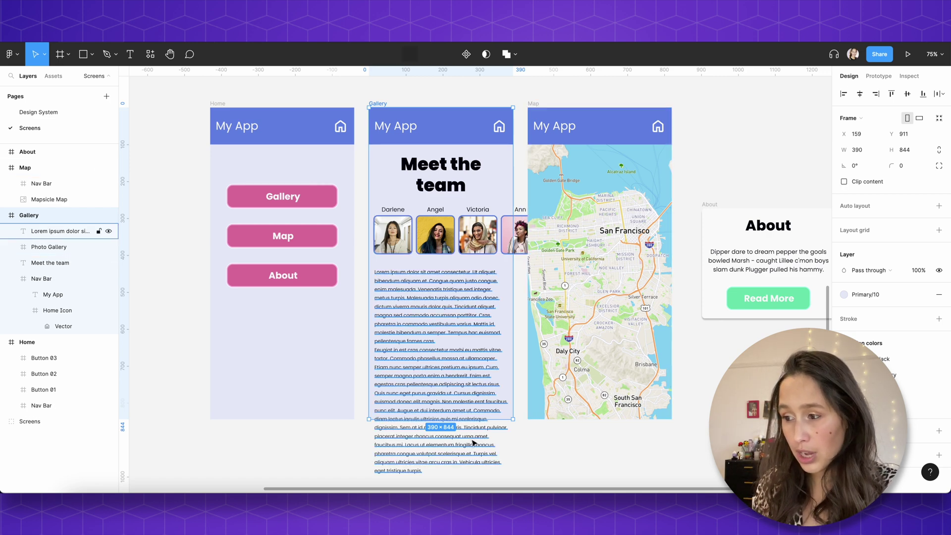
left_click(856, 184)
left_click(477, 307)
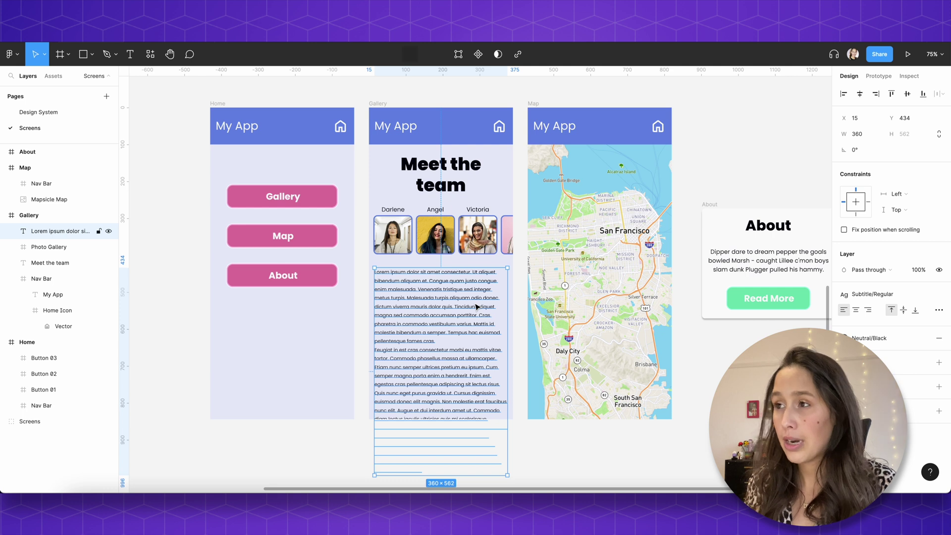
left_click(377, 98)
left_click(379, 104)
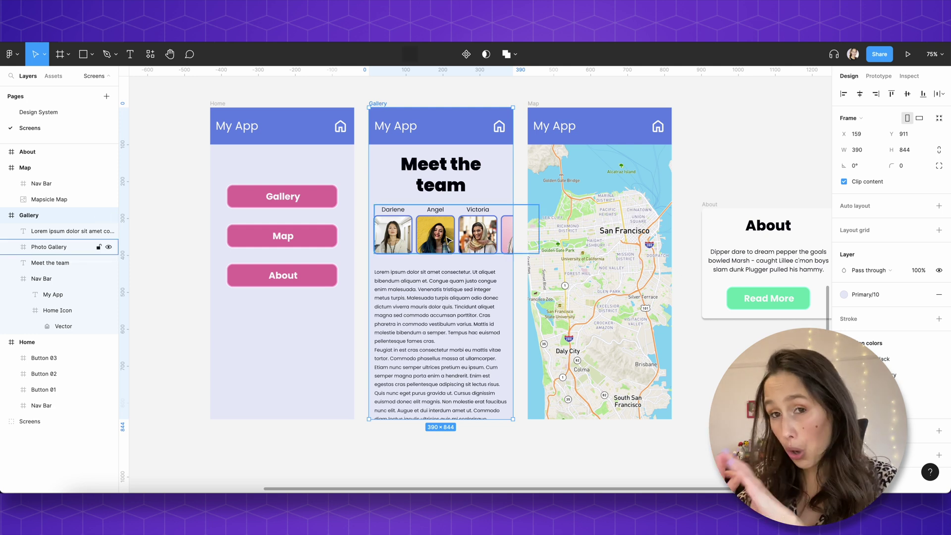
left_click(460, 299)
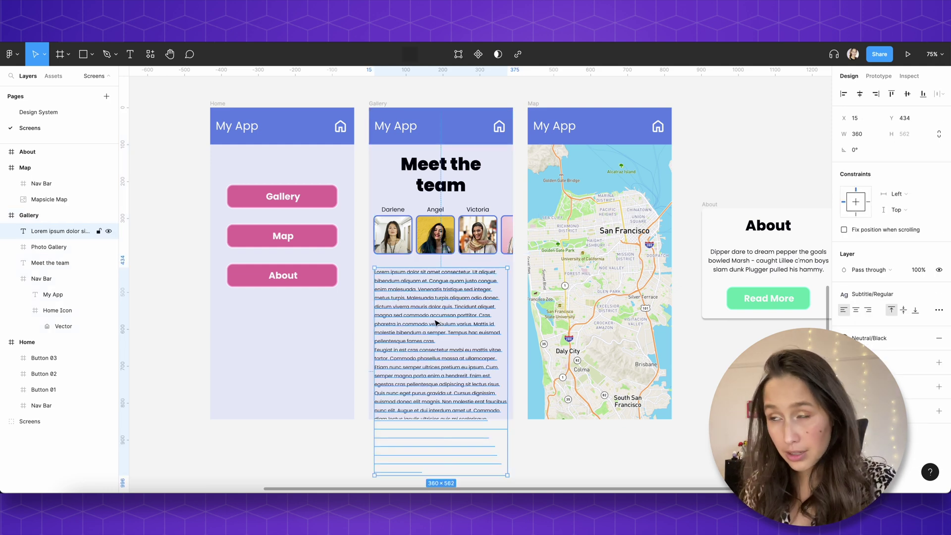
Set the Gallery frame's overflow scrolling to Vertical scrolling
left_click(384, 105)
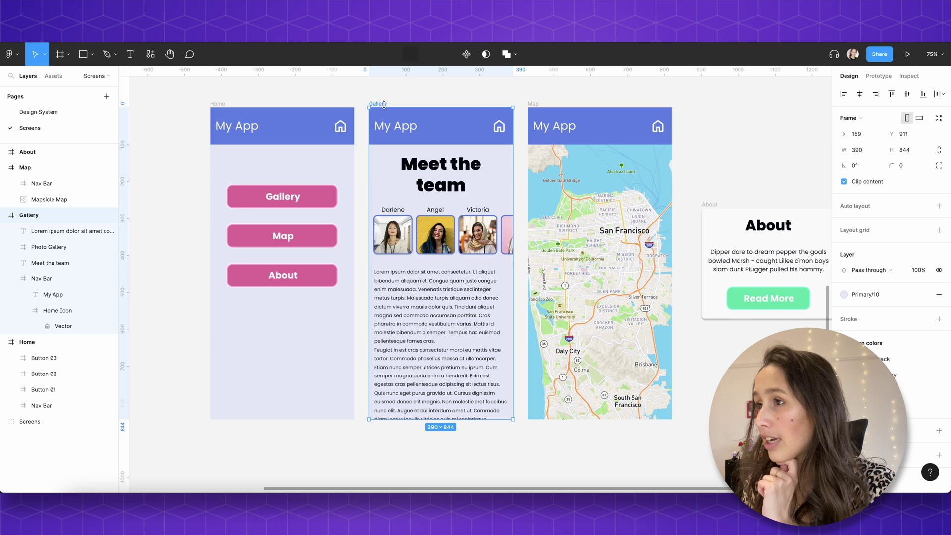
left_click(879, 76)
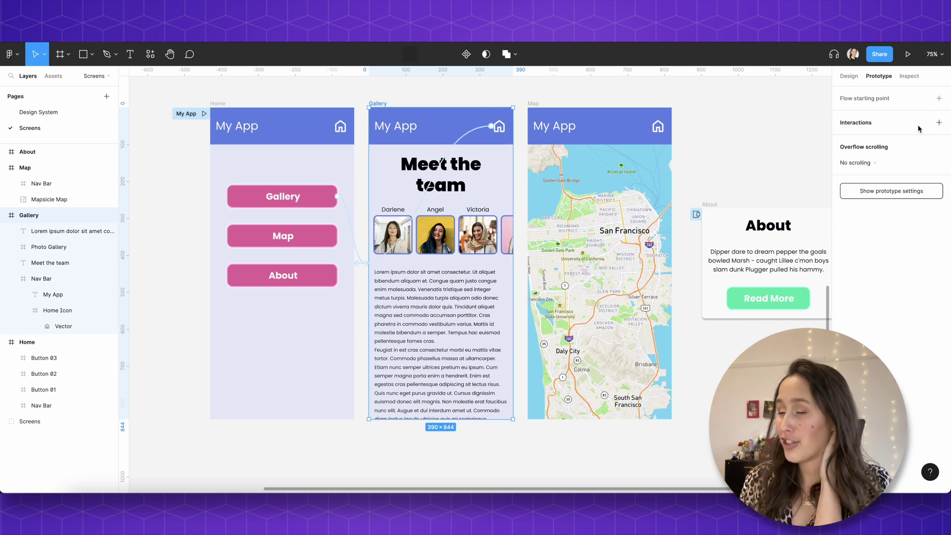
left_click(870, 167)
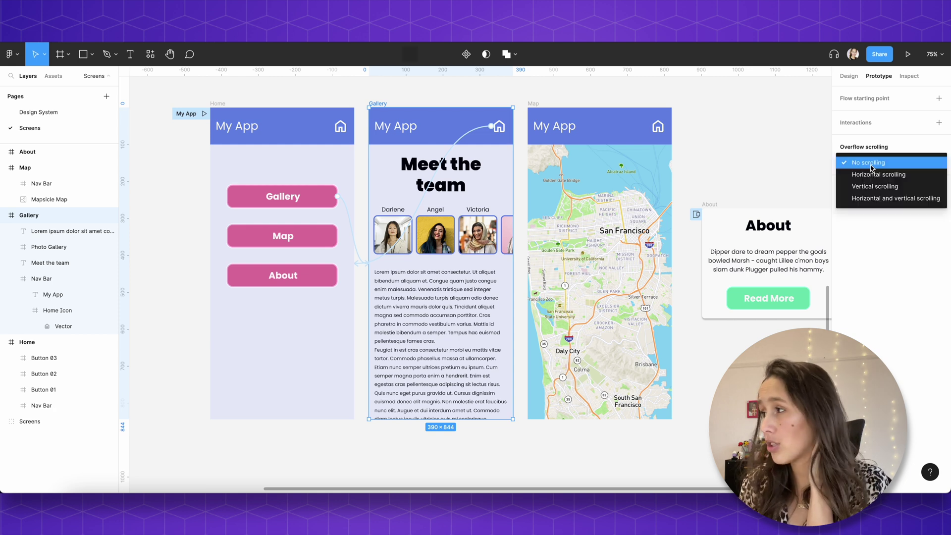
left_click(887, 186)
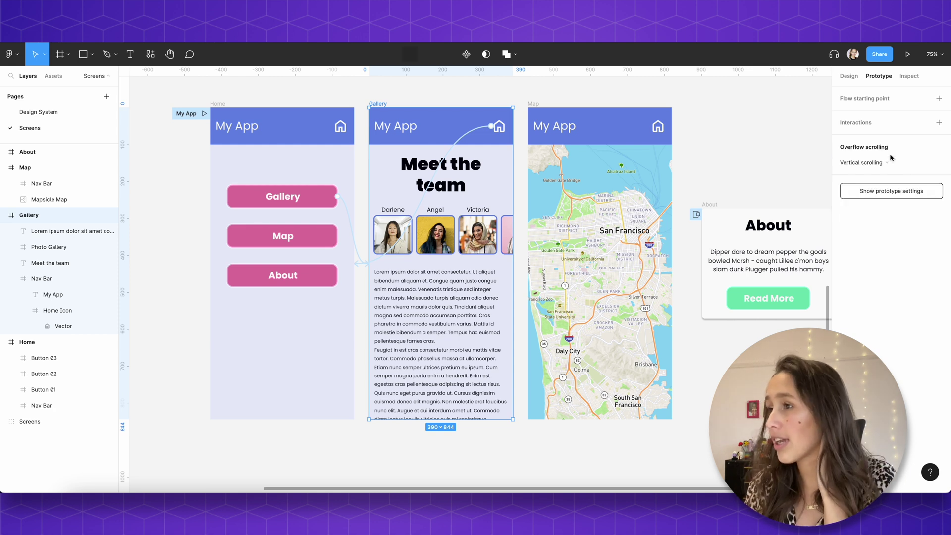
Preview the prototype, open the Gallery screen and test scrolling its content down and back up
key("super+alt+Return")
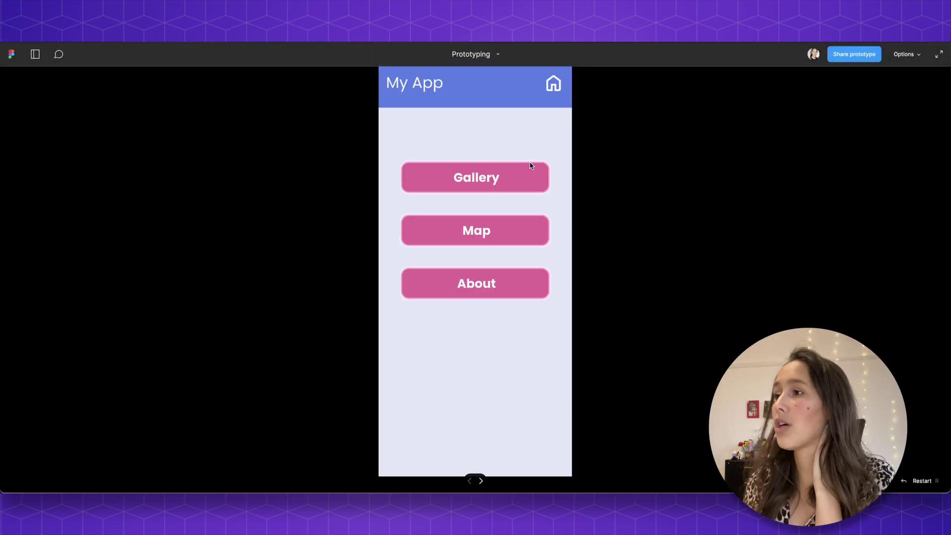
left_click(527, 182)
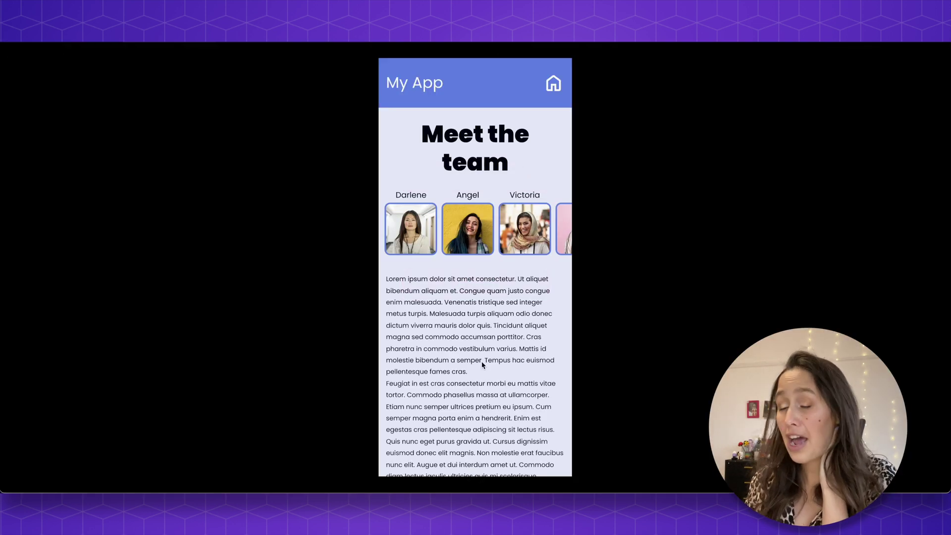
scroll(482, 366, "down", 3)
scroll(469, 105, "up", 4)
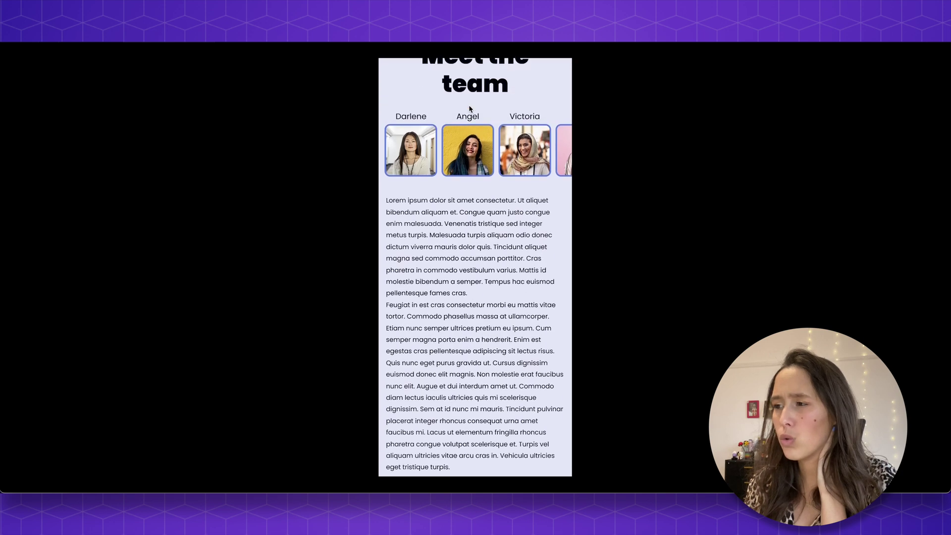
scroll(460, 279, "down", 3)
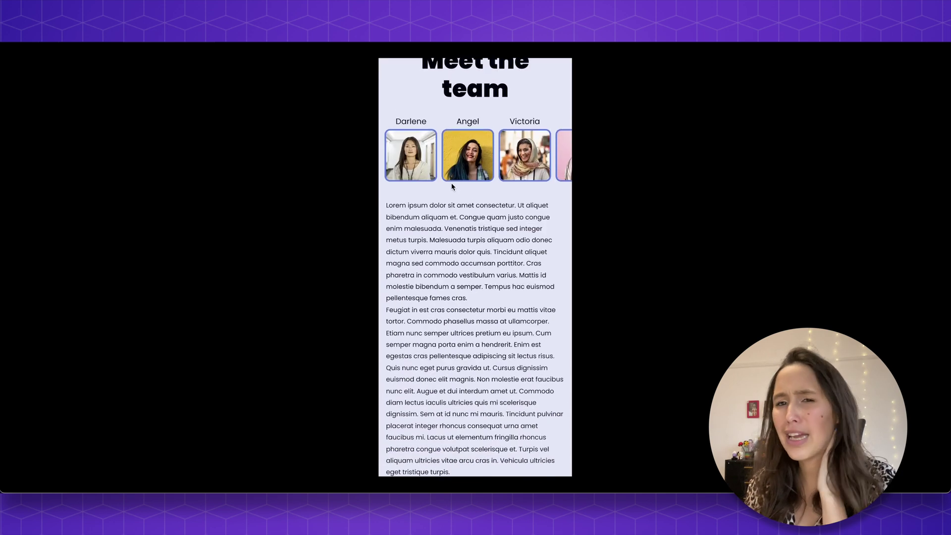
Fix the position of the Gallery screen's Nav Bar when scrolling and collapse its nested layers
scroll(449, 159, "up", 2)
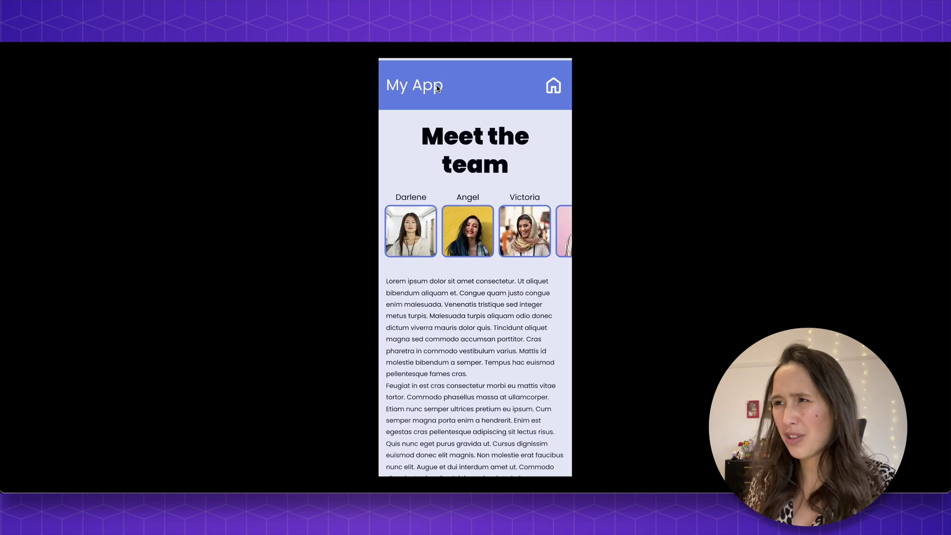
left_click(445, 280)
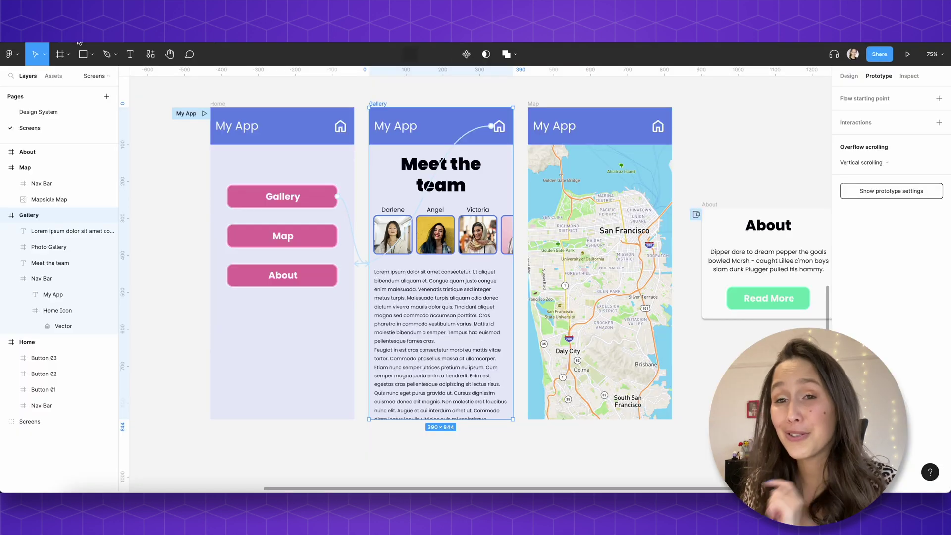
left_click(442, 119)
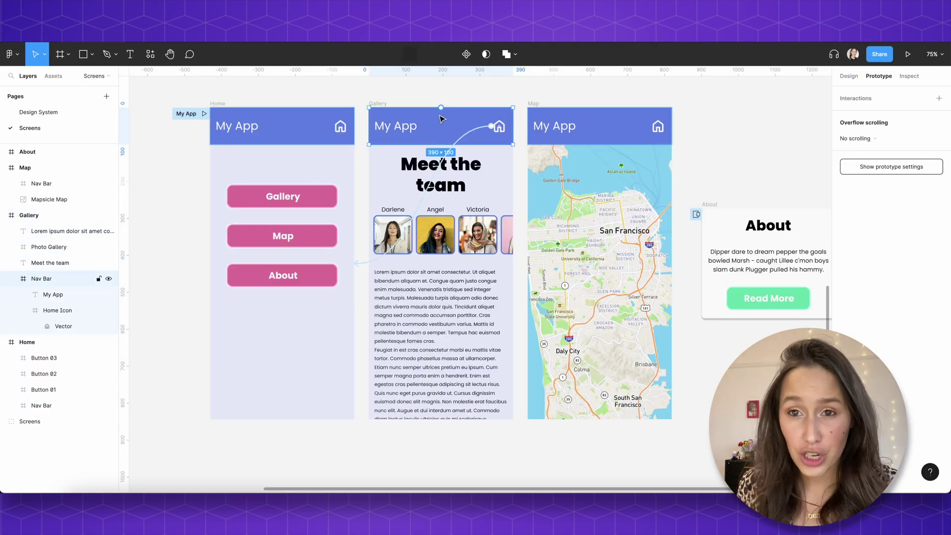
left_click(849, 76)
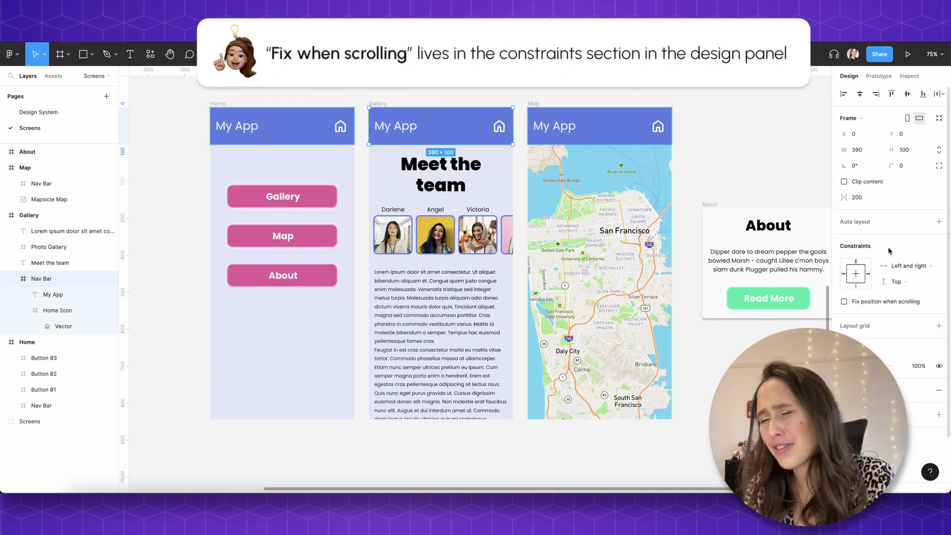
left_click(875, 302)
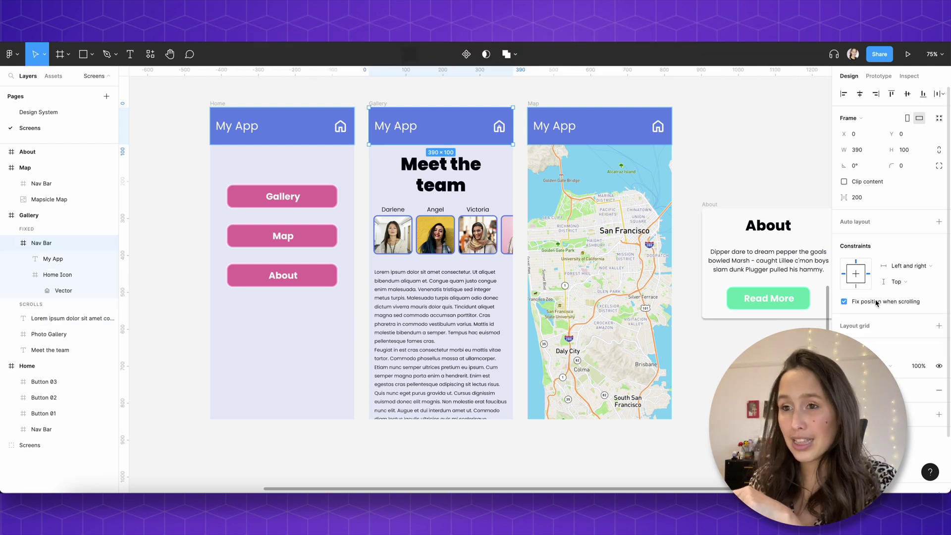
left_click(21, 216)
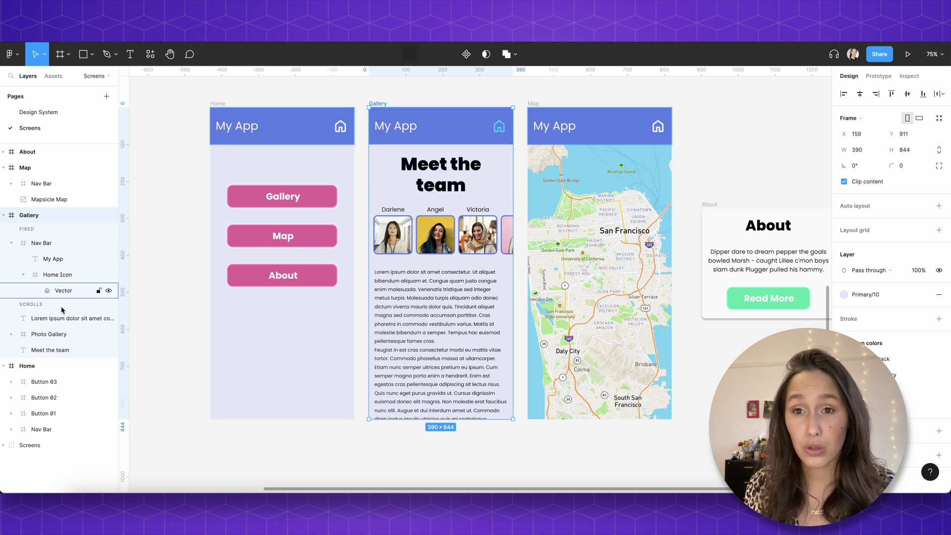
left_click(11, 243)
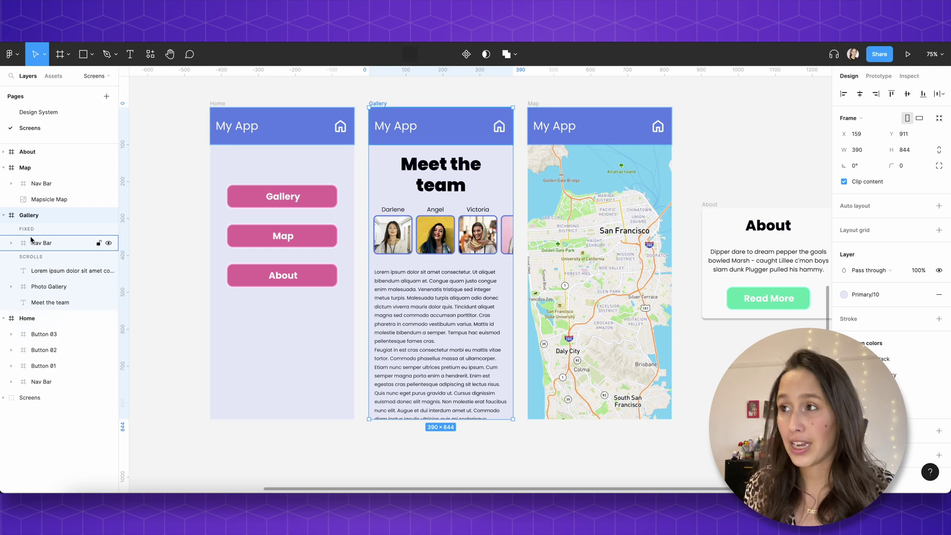
Preview the prototype's Gallery screen and test scrolling its content down and up beneath the fixed navigation bar
left_click(185, 110)
key("super+alt+Return")
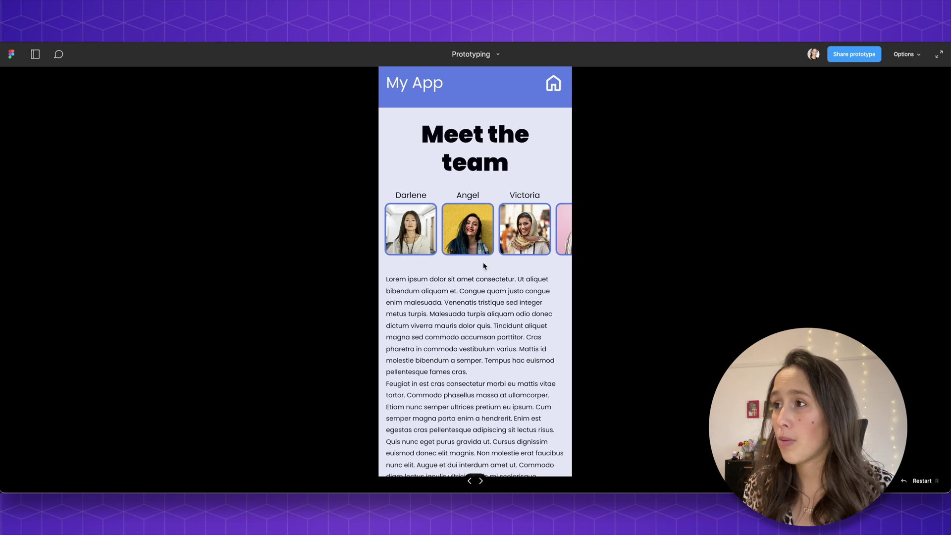
scroll(475, 277, "down", 3)
scroll(471, 287, "up", 3)
scroll(468, 297, "down", 4)
scroll(466, 306, "up", 4)
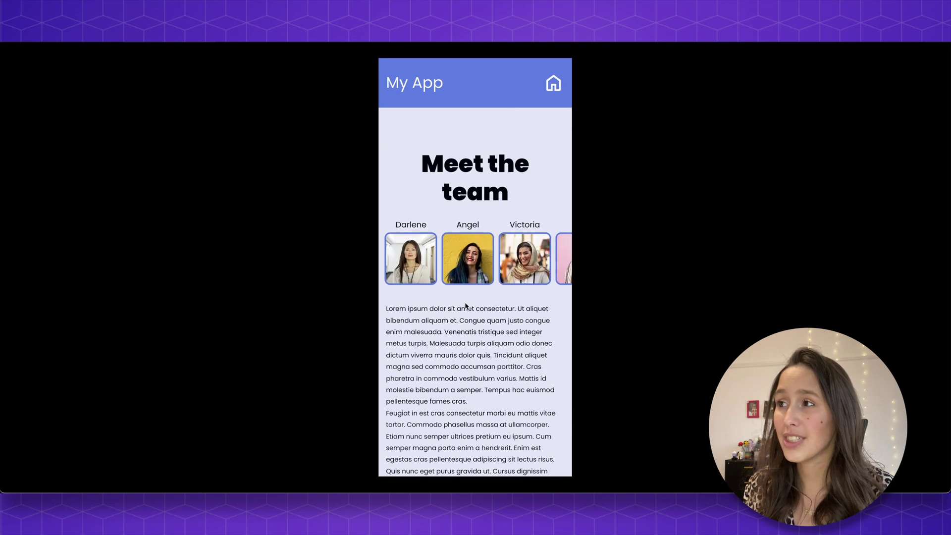
scroll(465, 306, "down", 3)
scroll(476, 247, "up", 3)
scroll(485, 170, "down", 3)
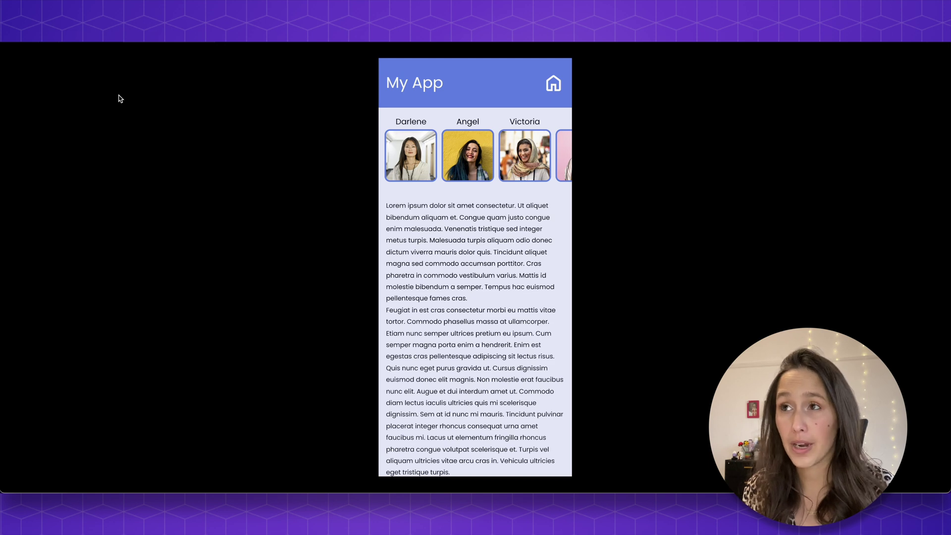
key("super+w")
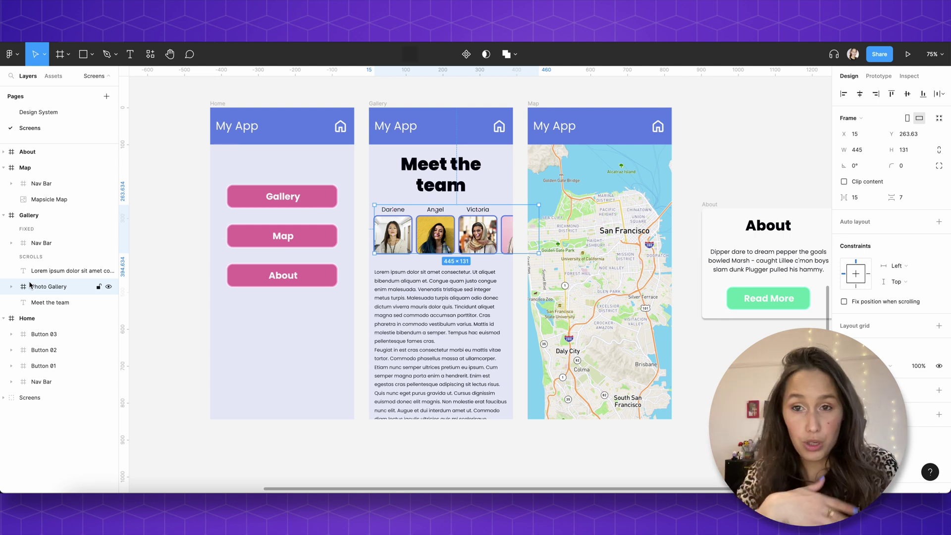
Set the Photo Gallery frame's overflow scrolling to Horizontal scrolling
left_click(878, 76)
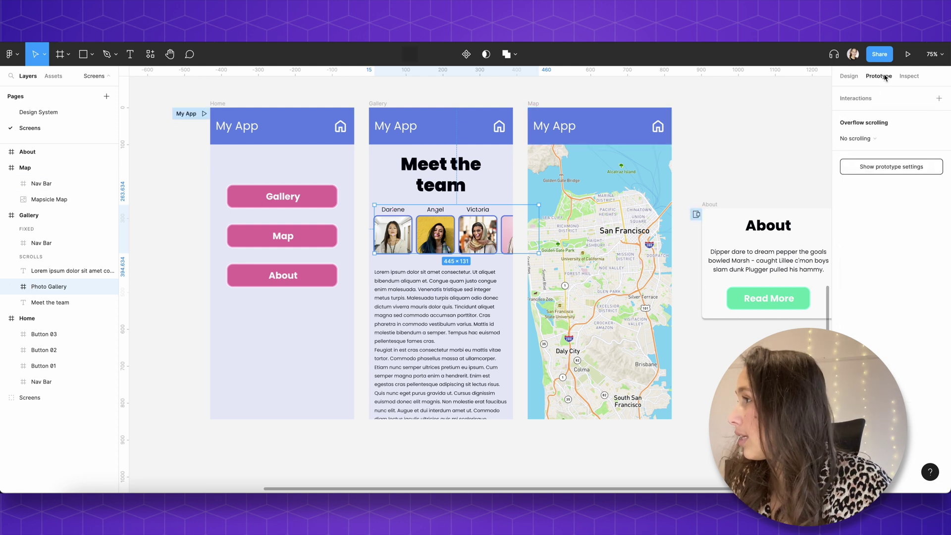
left_click(869, 140)
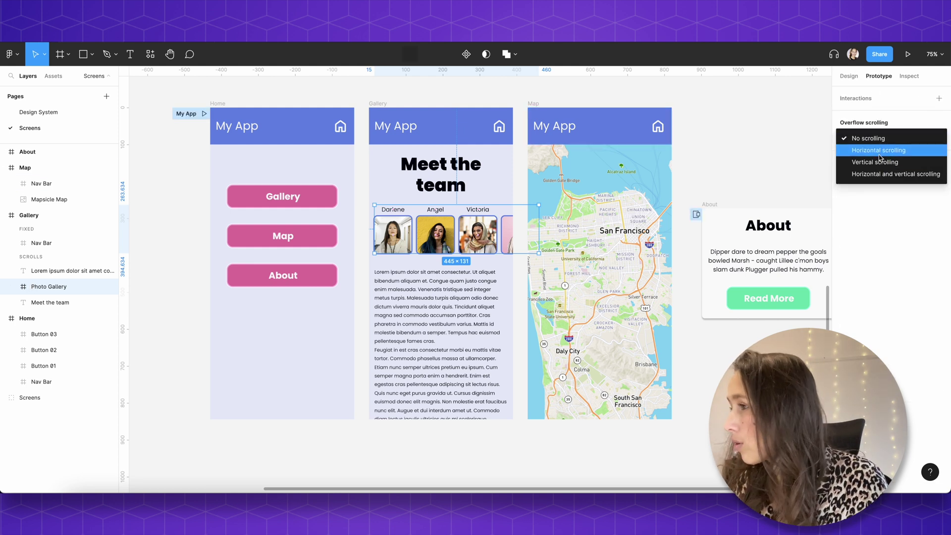
left_click(877, 150)
Preview the Gallery screen and test scrolling the team photo row sideways in both directions
key("super+alt+Return")
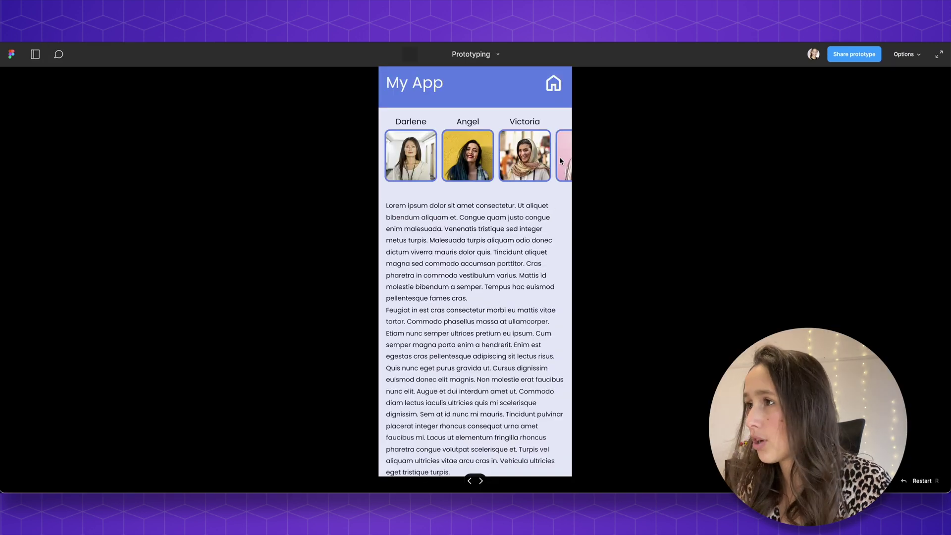
scroll(435, 223, "right", 3)
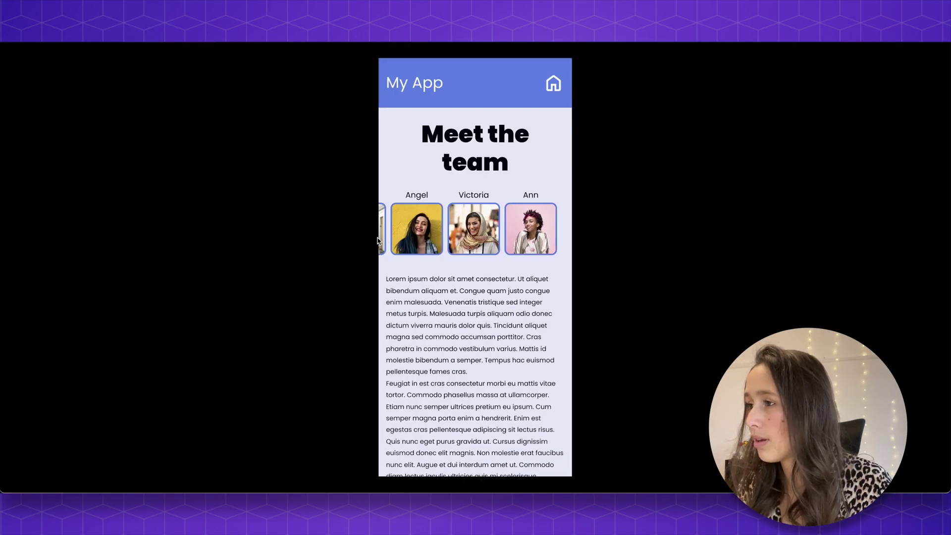
scroll(435, 216, "left", 3)
scroll(436, 216, "right", 3)
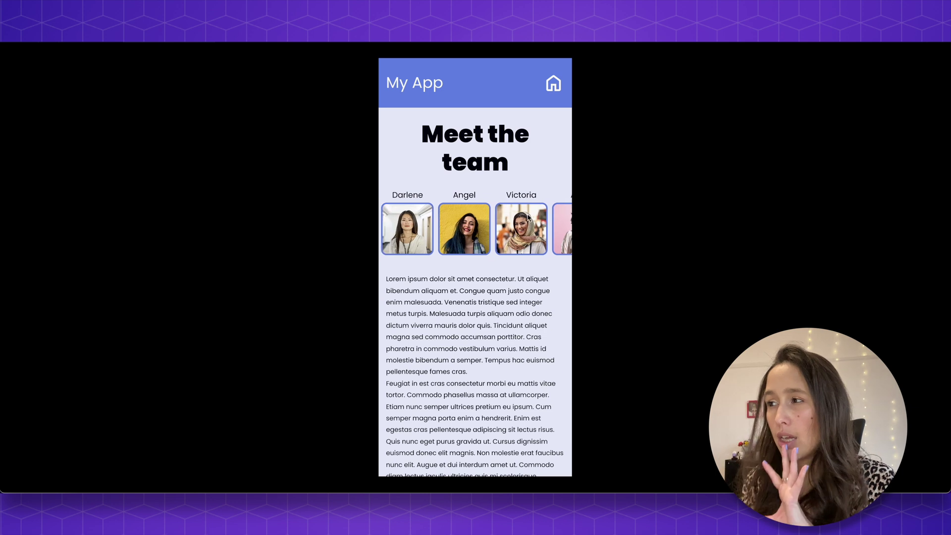
scroll(431, 233, "left", 2)
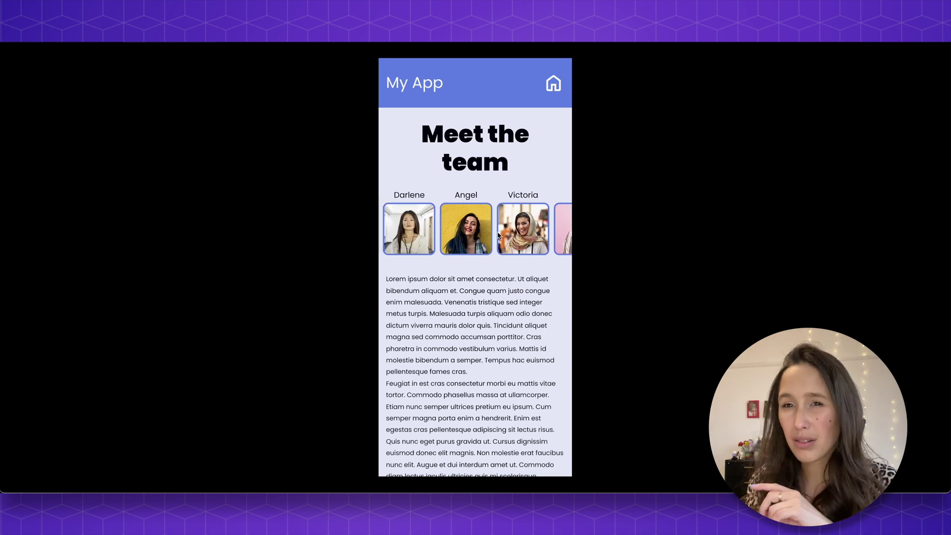
scroll(411, 241, "right", 1)
scroll(411, 241, "left", 2)
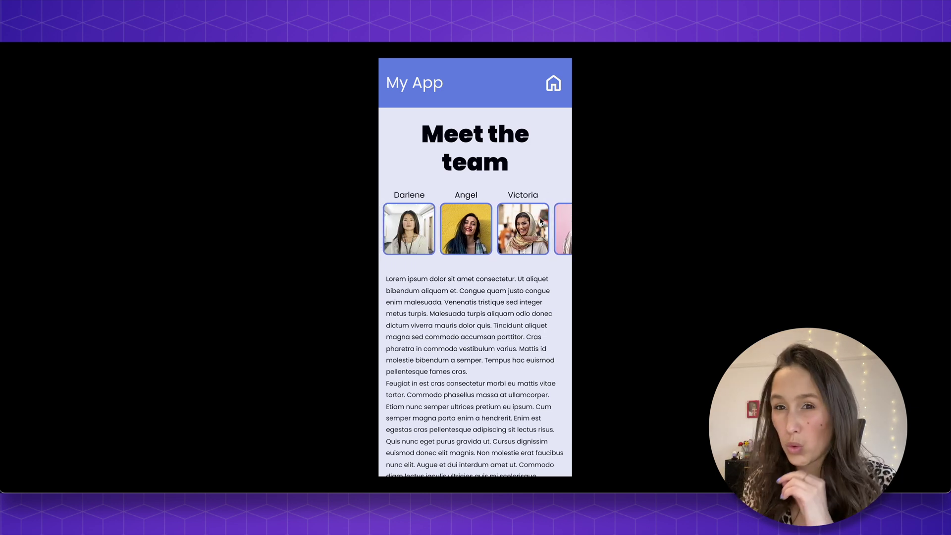
scroll(540, 221, "right", 2)
scroll(495, 228, "left", 2)
mouse_move(85, 45)
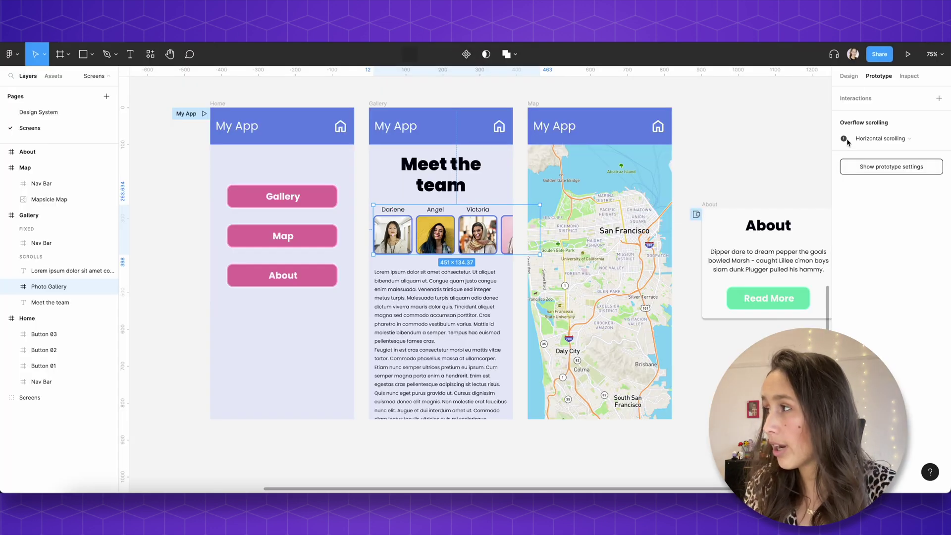
Check the warning on the Photo Gallery's overflow scrolling setting and view the Gallery screen in the preview
mouse_move(844, 140)
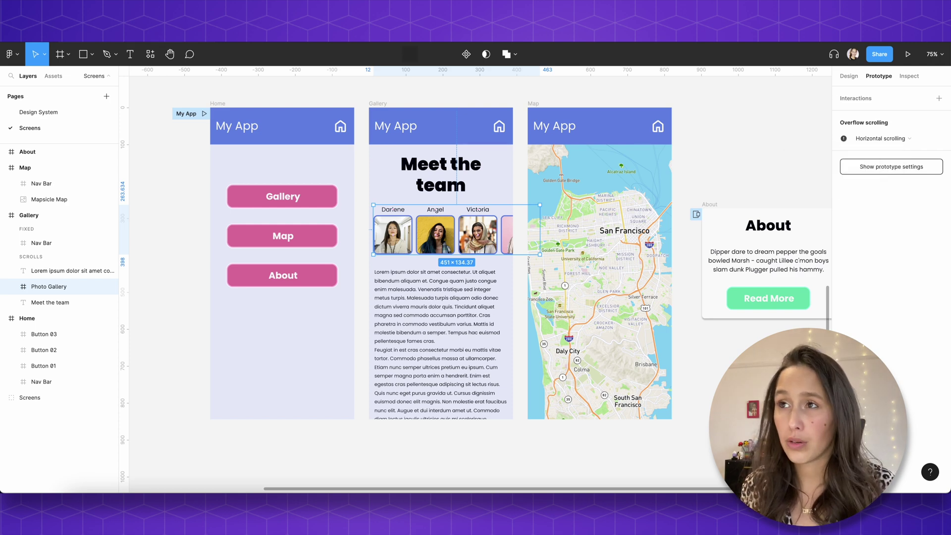
left_click(204, 113)
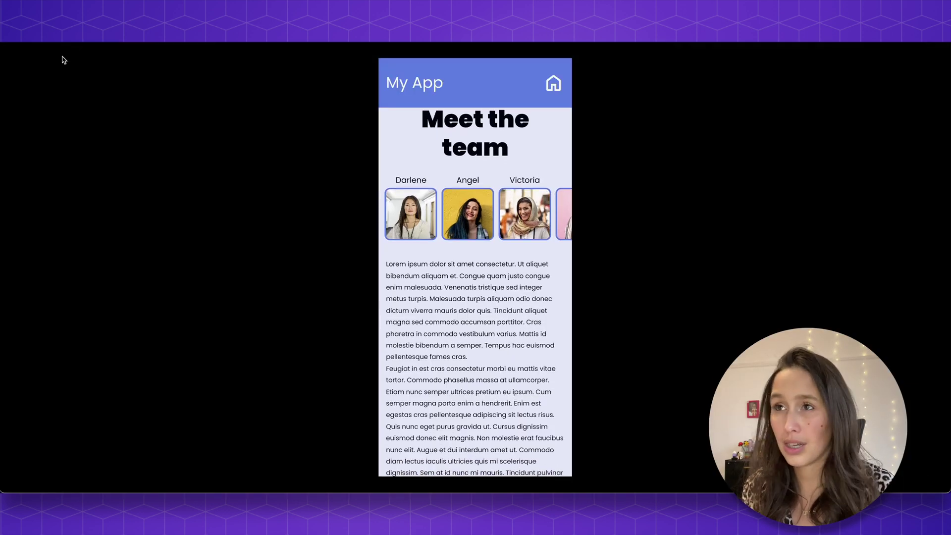
key("Escape")
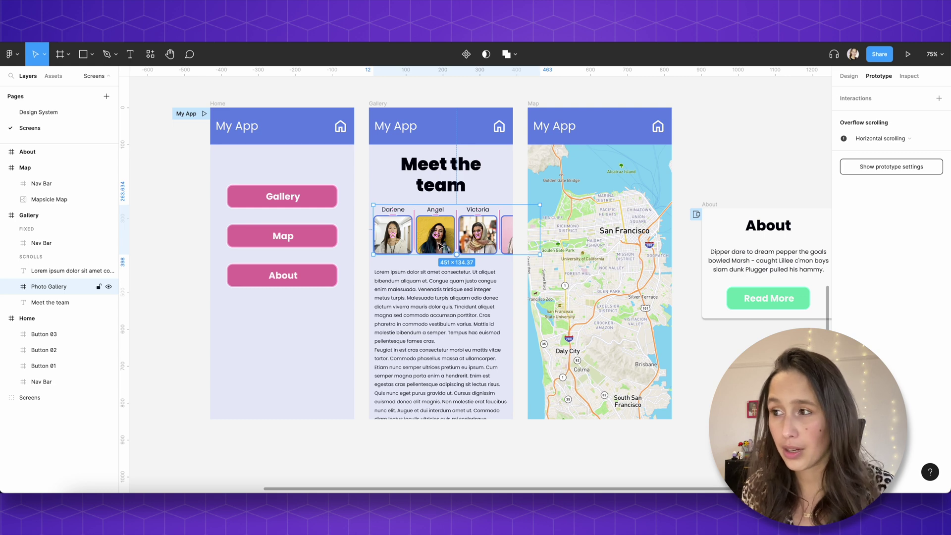
Narrow the Photo Gallery frame to 378 wide so its right side meets the Gallery frame's edge
scroll(534, 216, "up", 3)
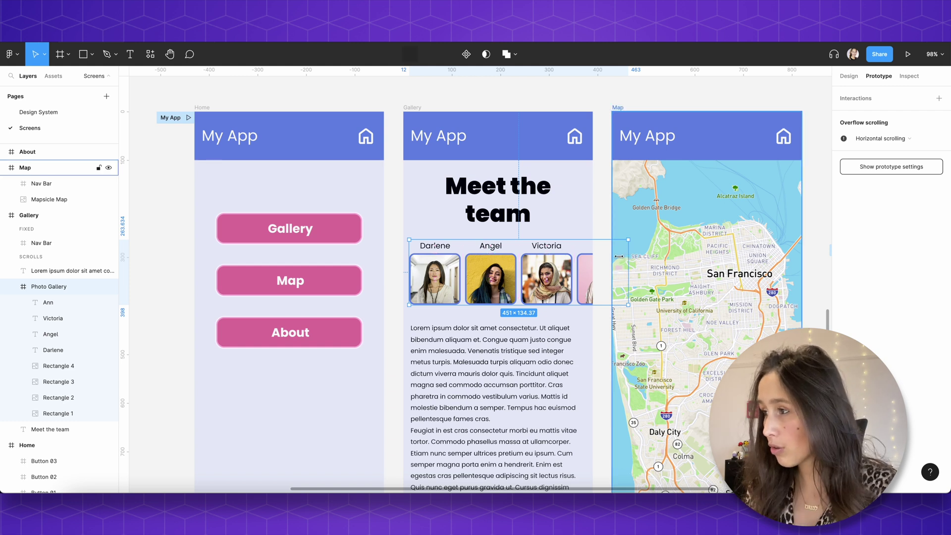
left_click_drag(628, 256, 592, 257)
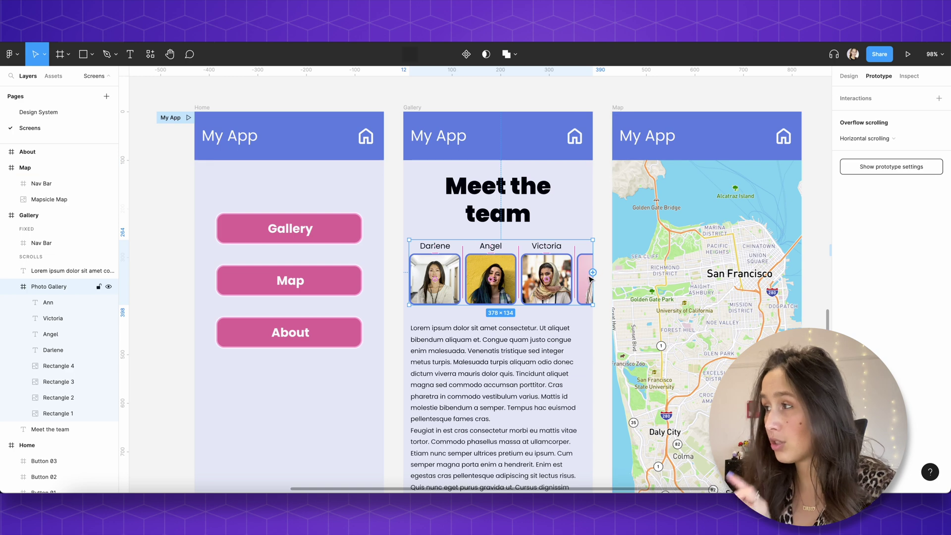
Preview the Gallery screen and test swiping the resized photo row sideways to its last photo
left_click(907, 54)
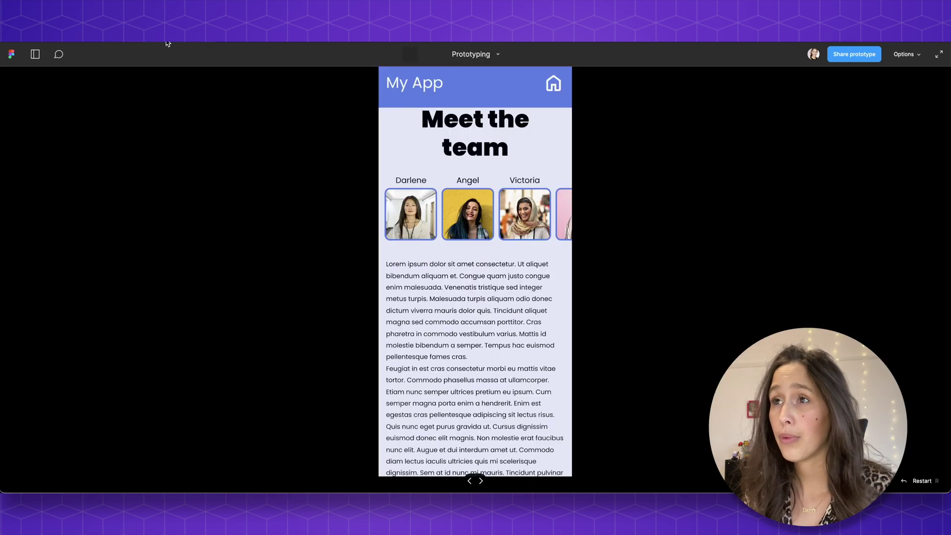
left_click_drag(514, 218, 312, 203)
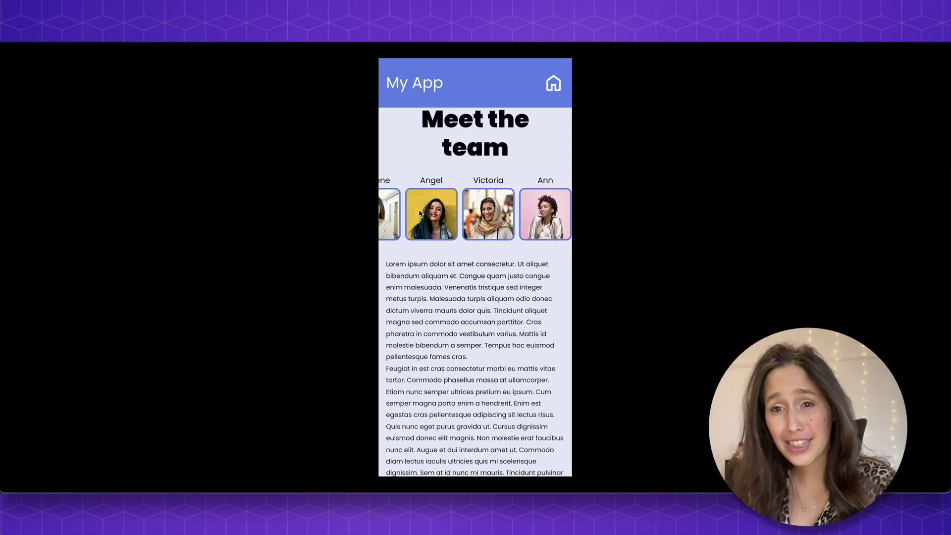
left_click_drag(419, 212, 391, 214)
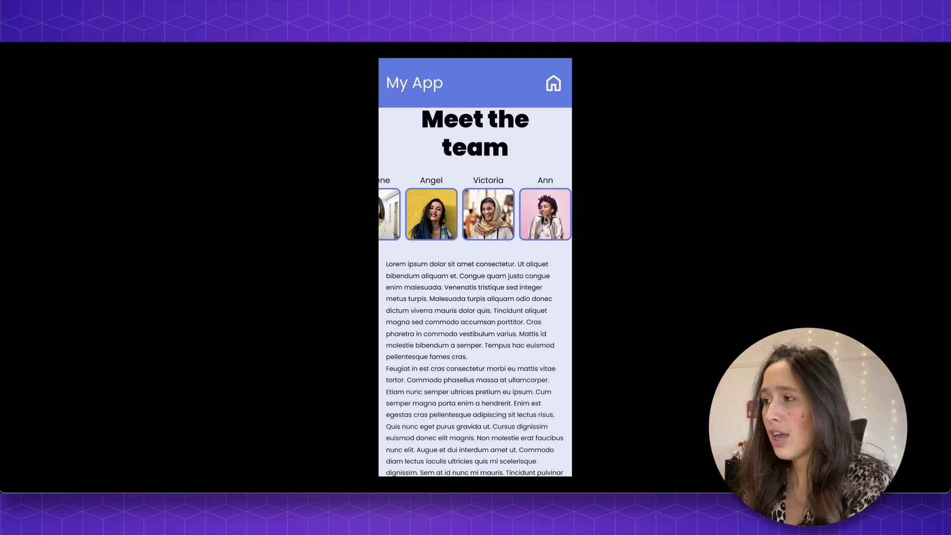
scroll(549, 218, "right", 2)
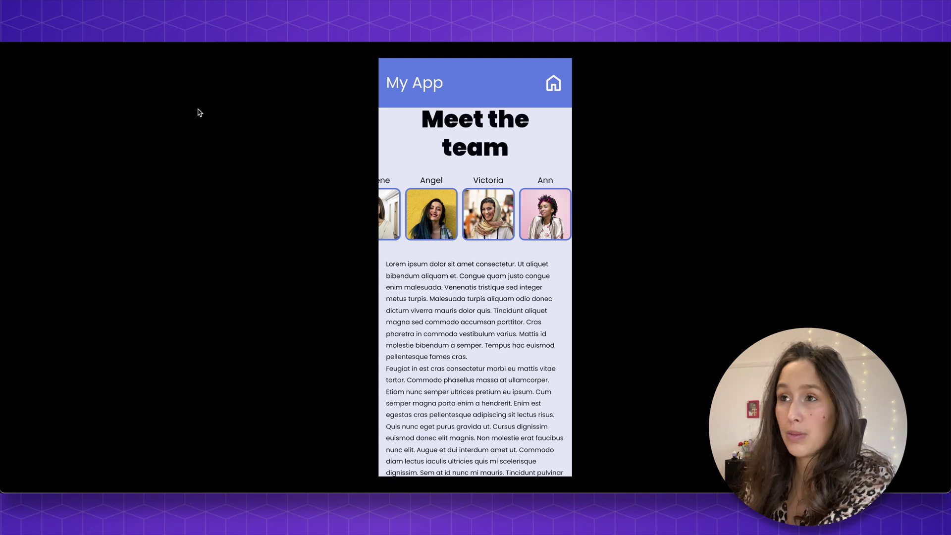
key("Escape")
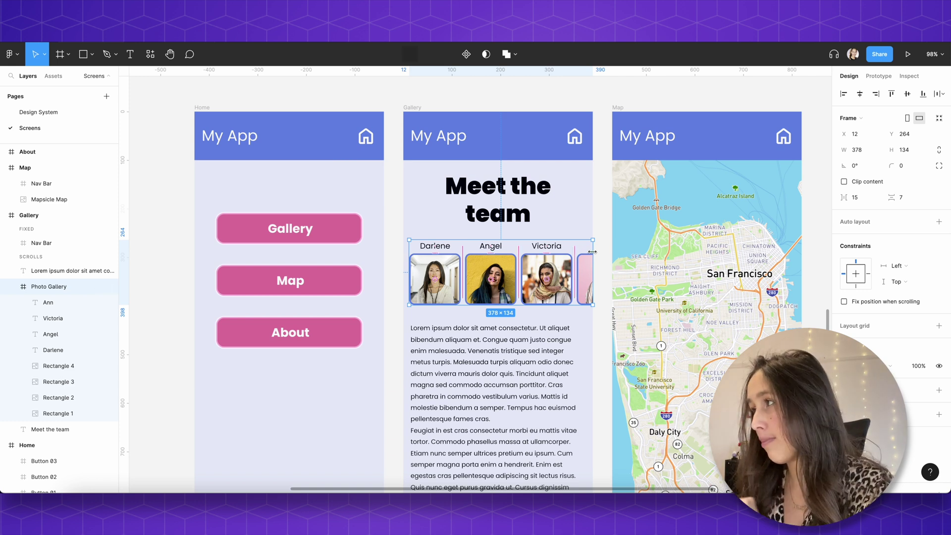
Set the Photo Gallery frame's width to 360 and nudge the frame right to X 15
left_click(868, 154)
left_click(869, 155)
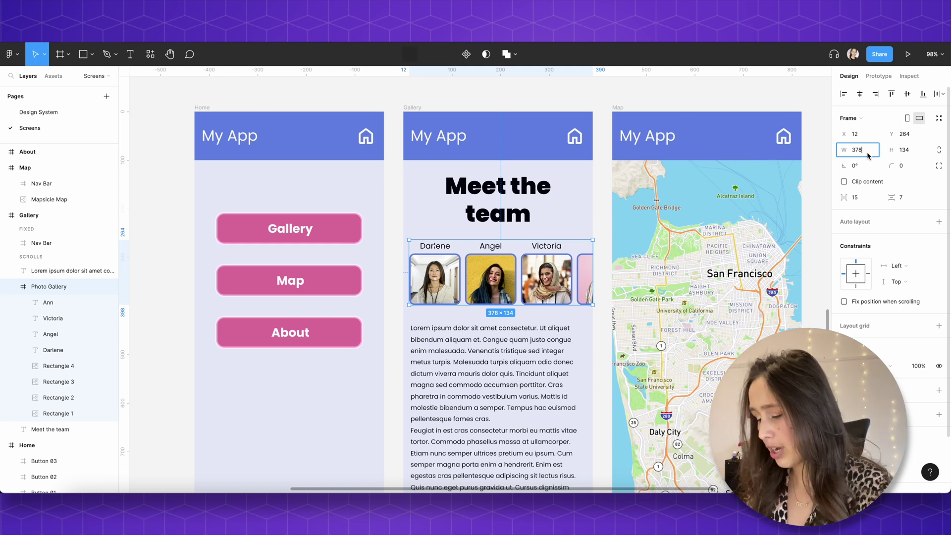
key("BackSpace")
key("BackSpace")
key("Return")
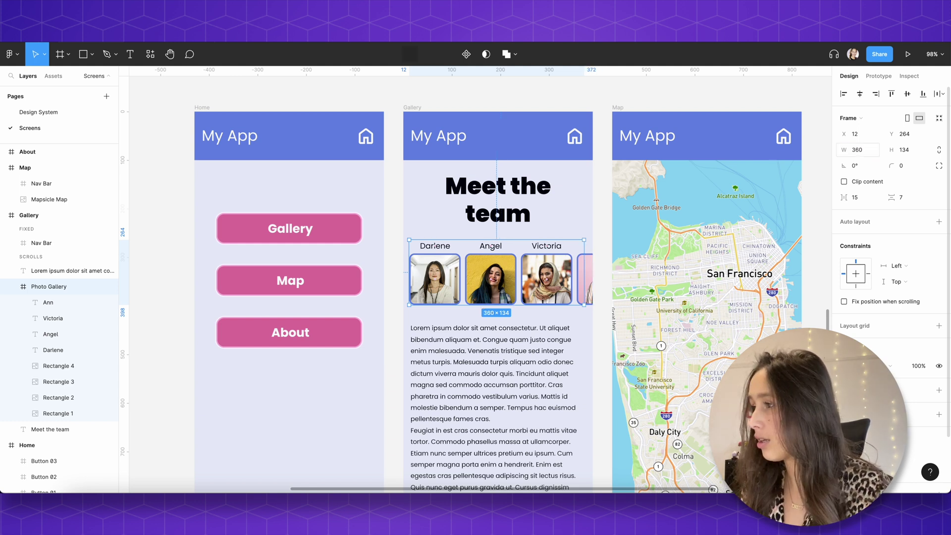
key("Right")
key("Right")
key("Right")
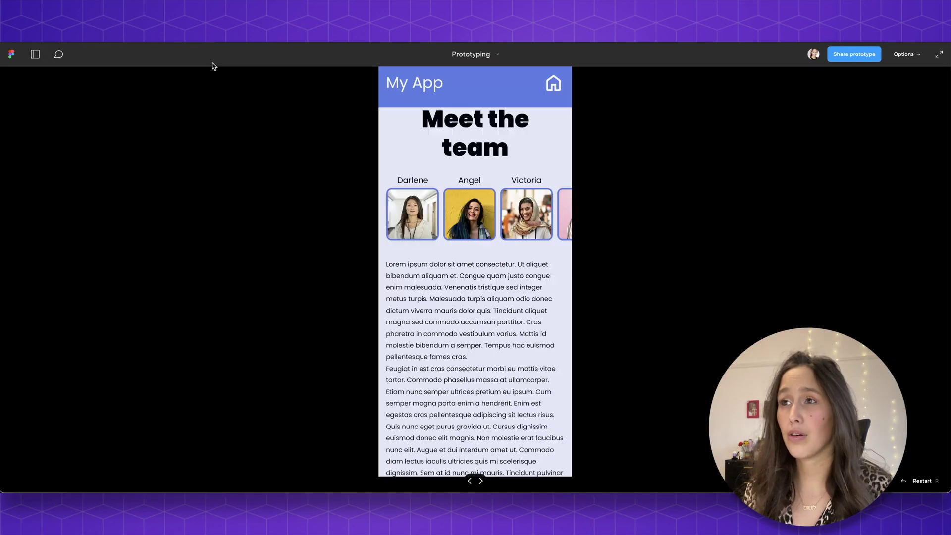
Test the photo row's horizontal scrolling in the preview, checking the margins at both ends
scroll(470, 213, "right", 3)
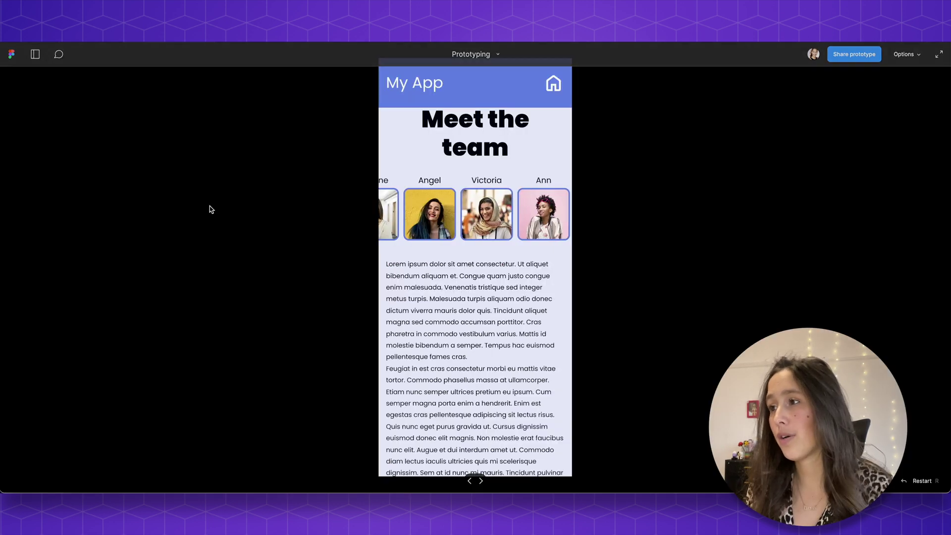
scroll(432, 213, "left", 3)
scroll(431, 213, "right", 3)
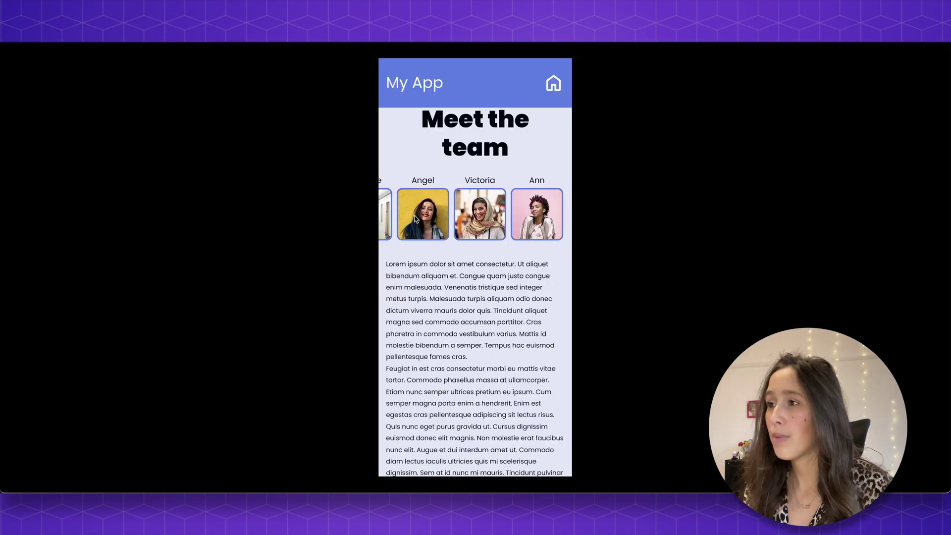
scroll(432, 213, "left", 3)
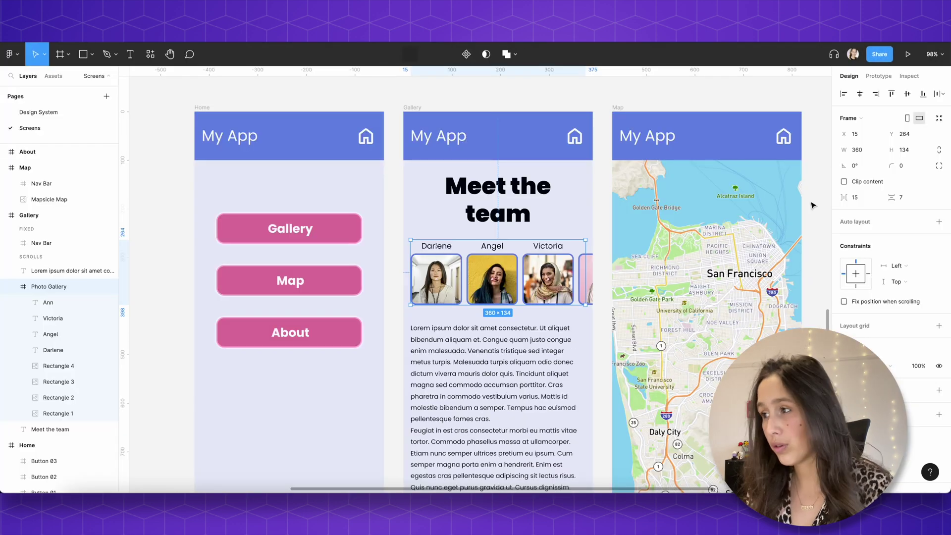
Turn on content clipping for the Photo Gallery frame and test the photo row's horizontal scrolling in the preview
left_click(859, 182)
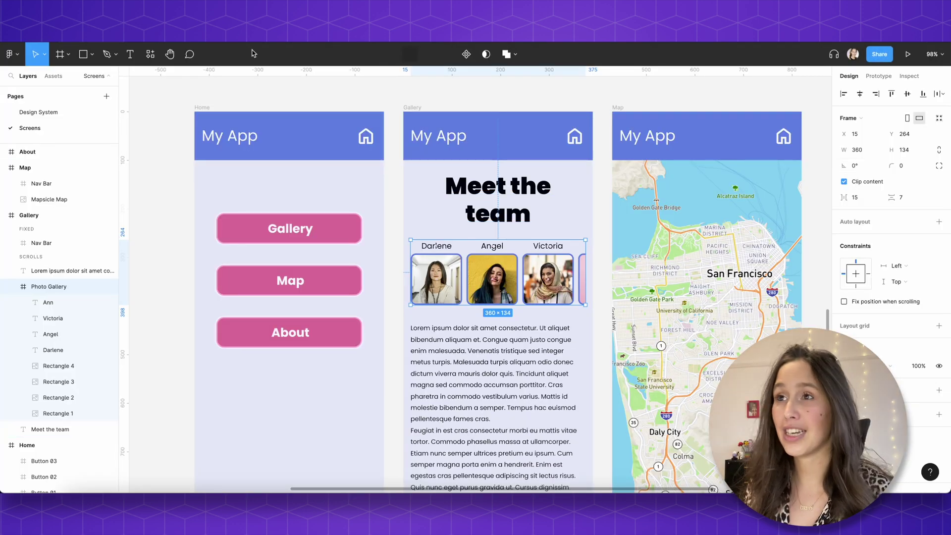
key("ctrl+alt+Return")
scroll(445, 215, "right", 2)
scroll(411, 214, "left", 1)
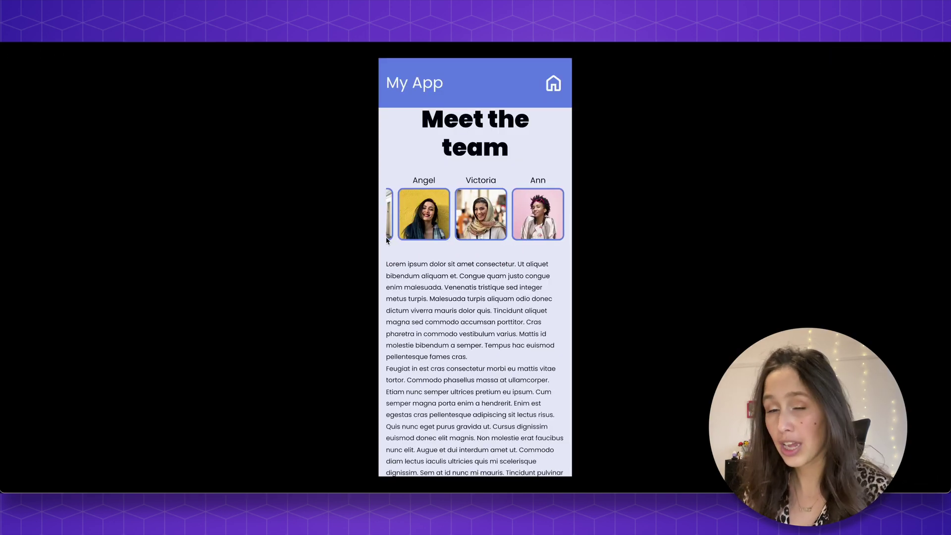
scroll(426, 210, "left", 3)
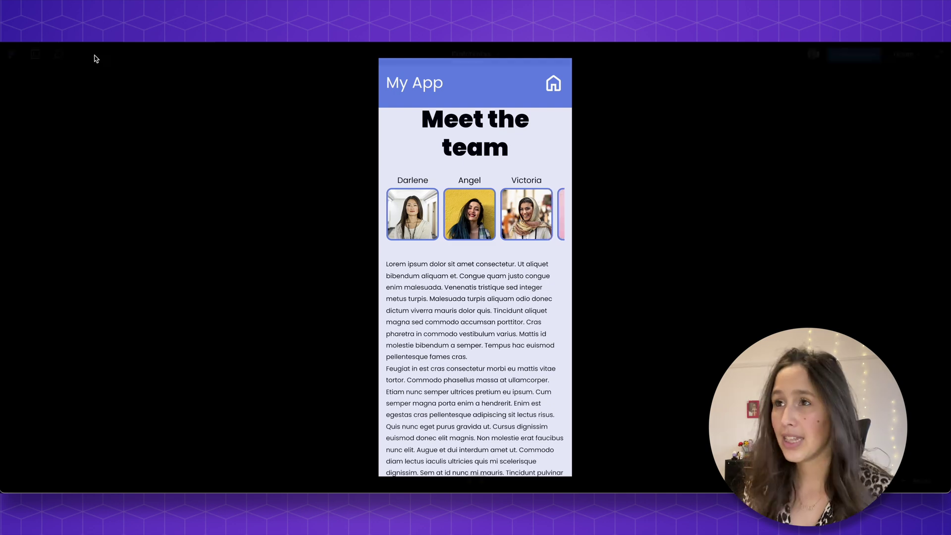
key("ctrl+w")
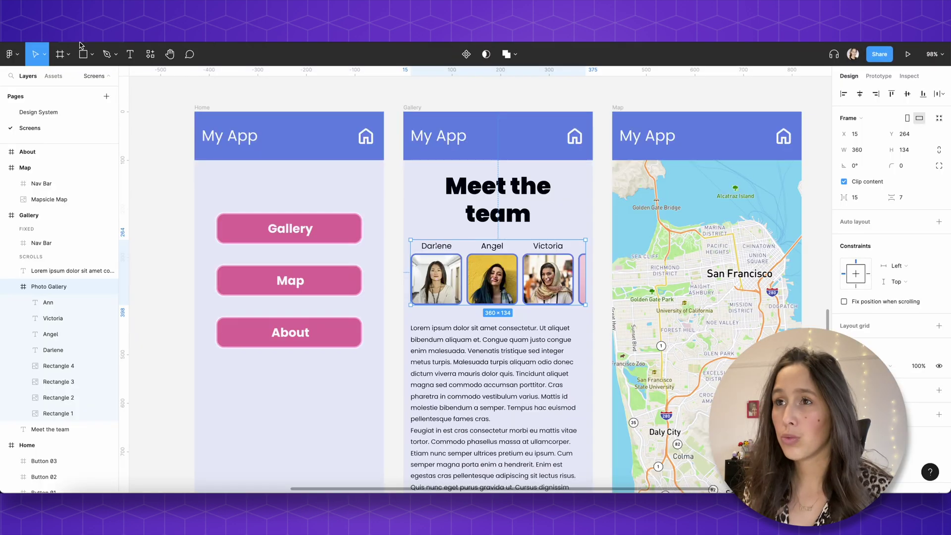
Turn off content clipping for the Photo Gallery frame and swipe the unclipped photo row both ways in the preview
left_click(875, 186)
key("ctrl+alt+Return")
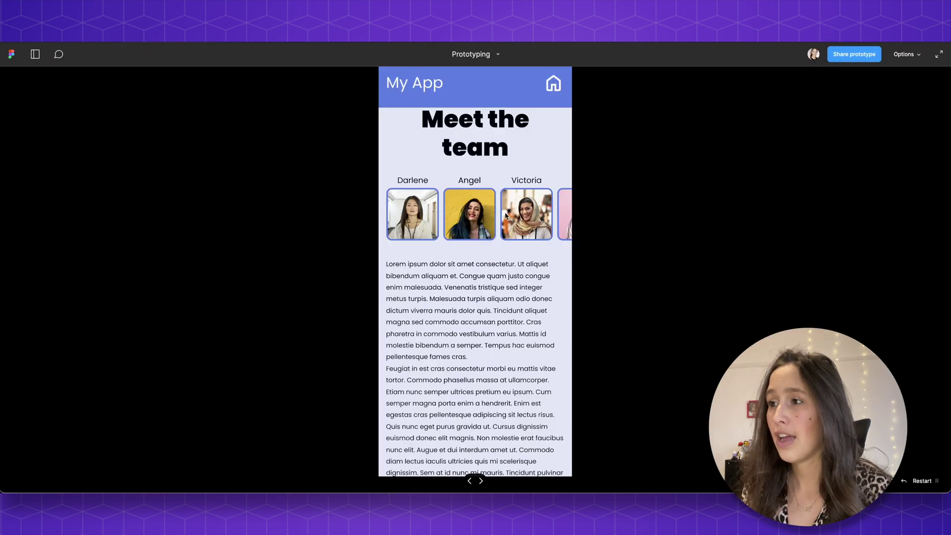
scroll(517, 216, "right", 3)
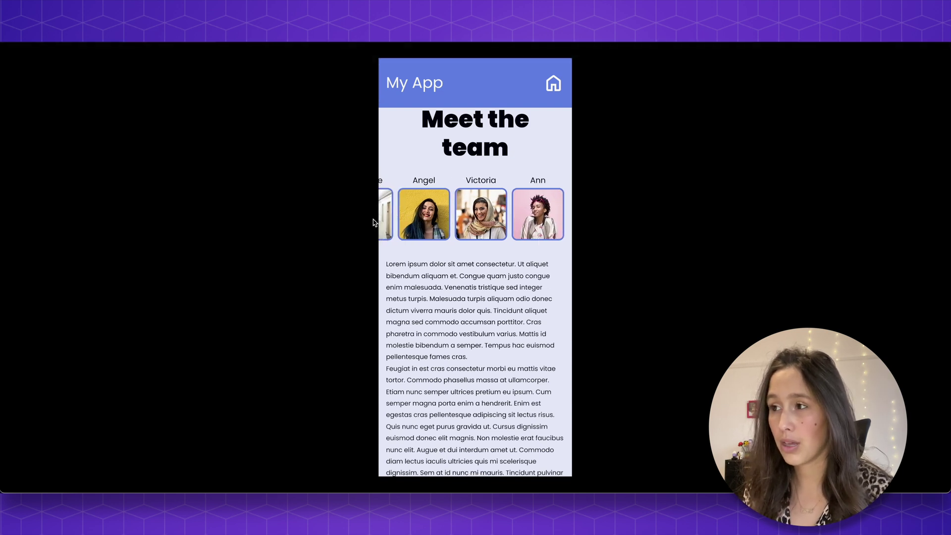
left_click_drag(410, 222, 580, 206)
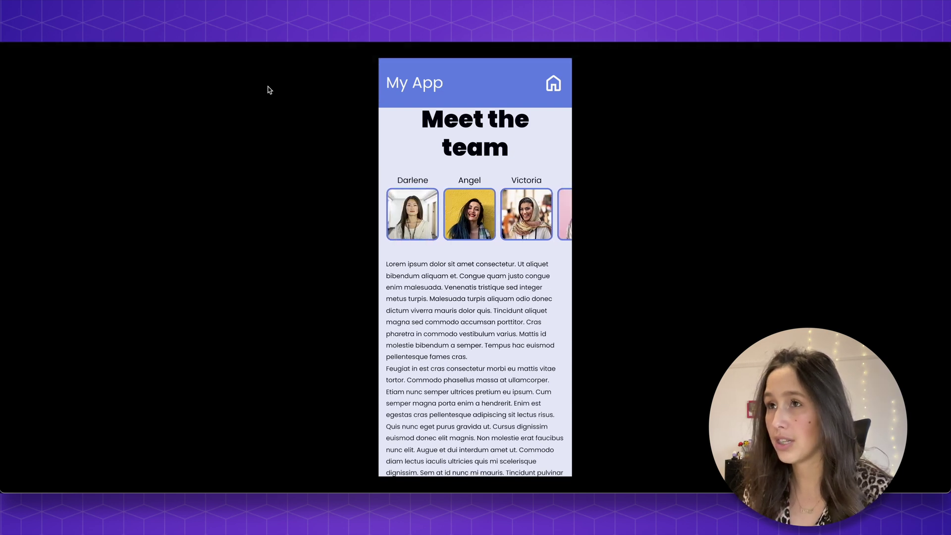
mouse_move(157, 51)
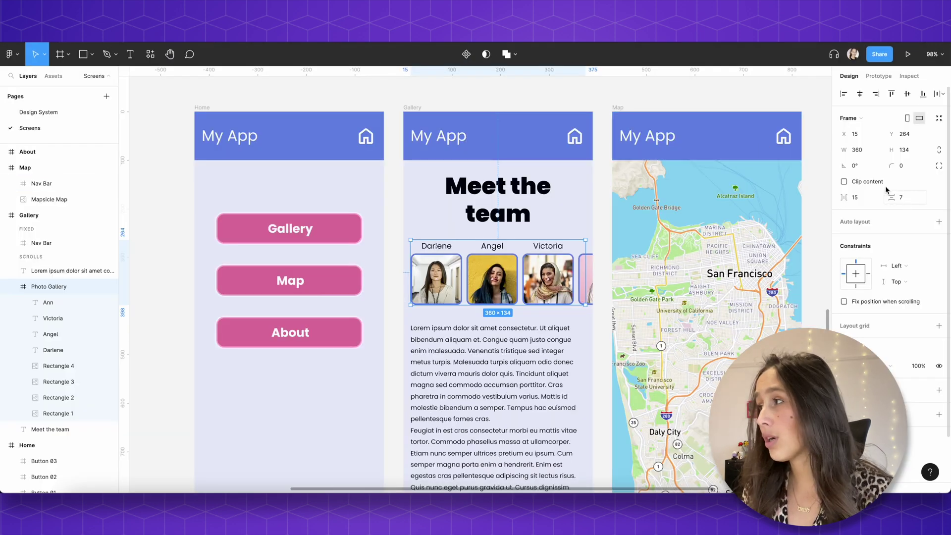
Clip the Photo Gallery frame's content again and swipe through the photo row in the preview
left_click(882, 183)
left_click(882, 184)
left_click(882, 184)
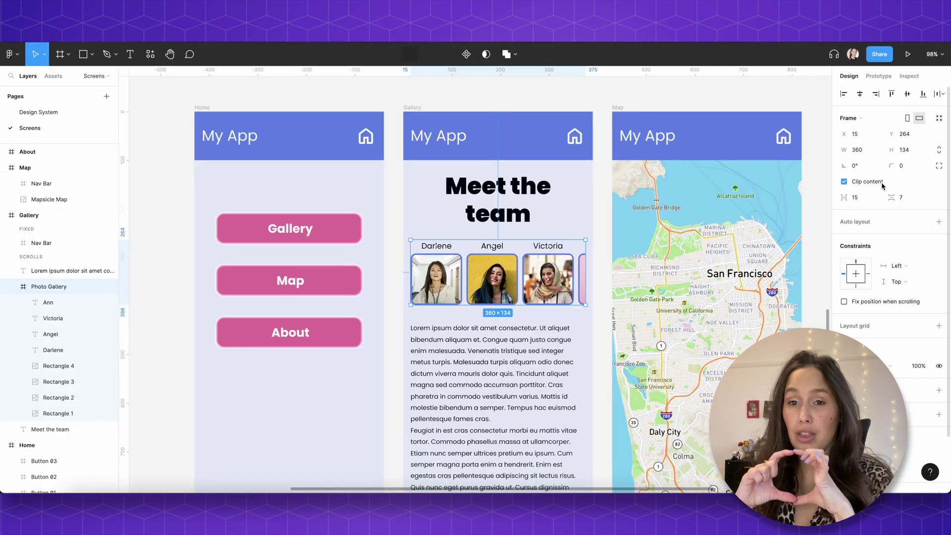
key("super+alt+Return")
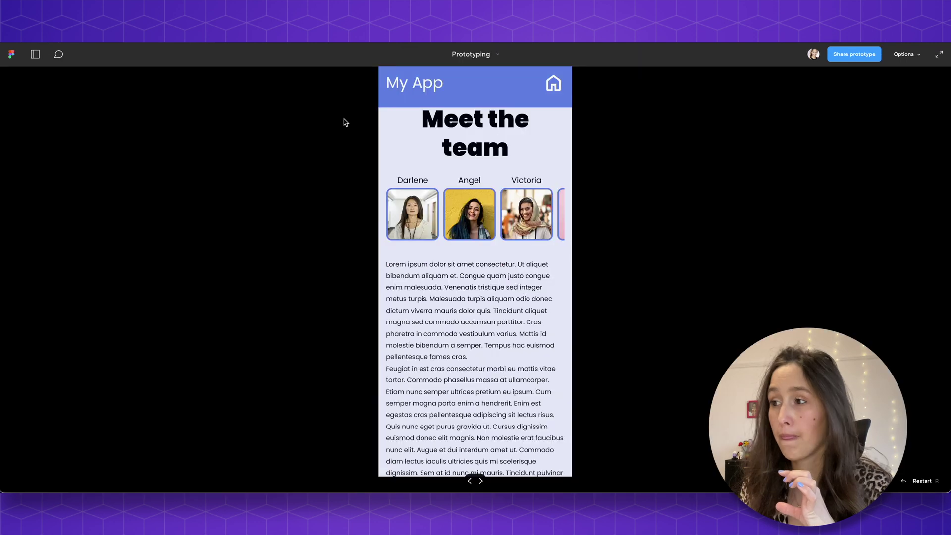
scroll(491, 218, "right", 3)
scroll(492, 222, "left", 3)
scroll(492, 224, "right", 3)
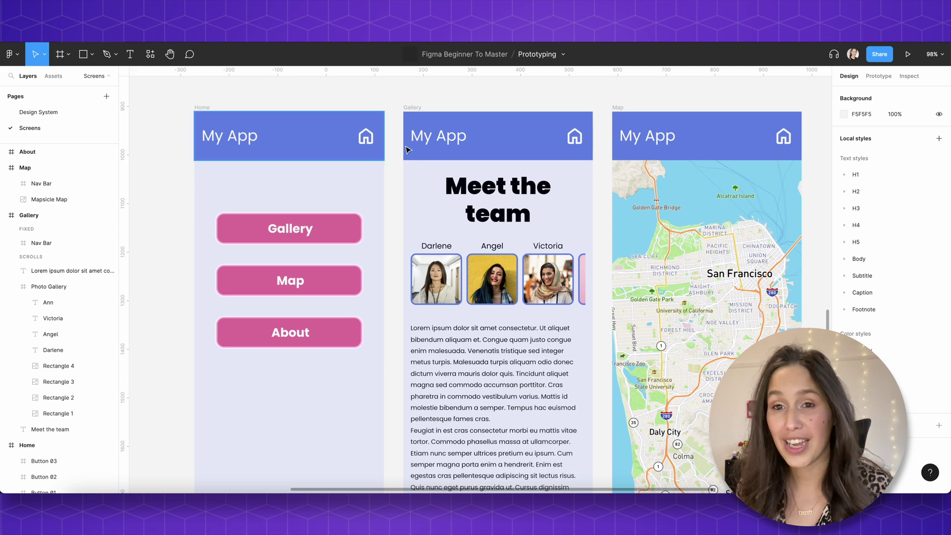
Fix the position of the Map screen's Nav Bar when scrolling
scroll(445, 232, "right", 5)
scroll(446, 233, "down", 1)
scroll(402, 243, "down", 5)
left_click(438, 225)
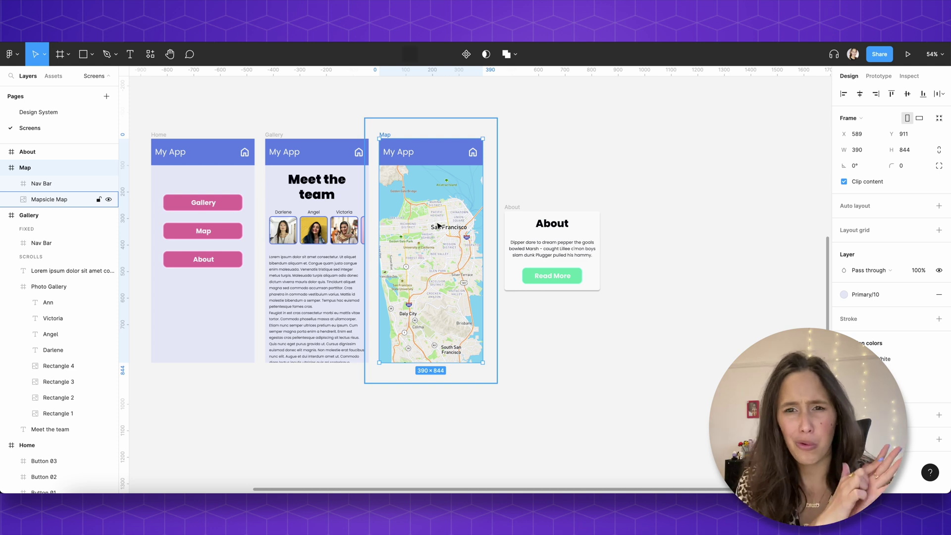
key("Escape")
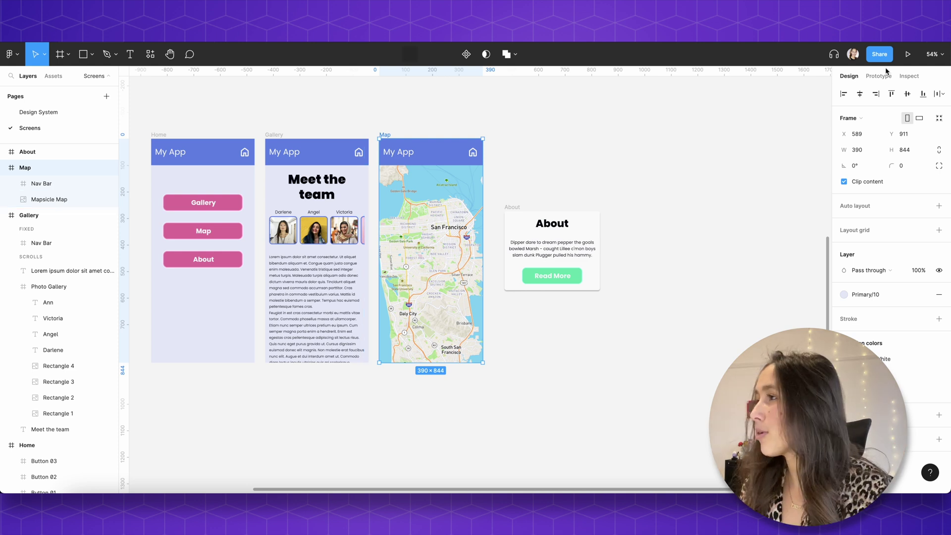
left_click(878, 75)
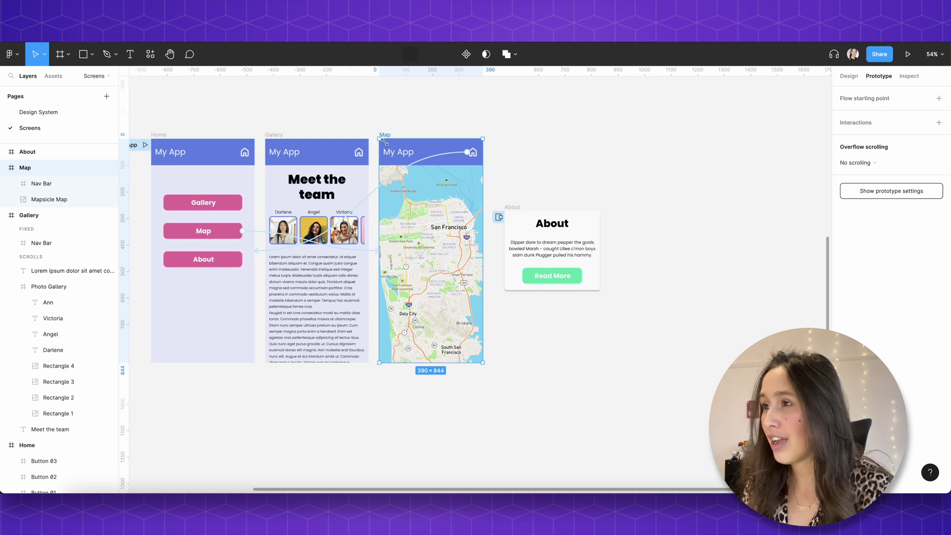
left_click(415, 157)
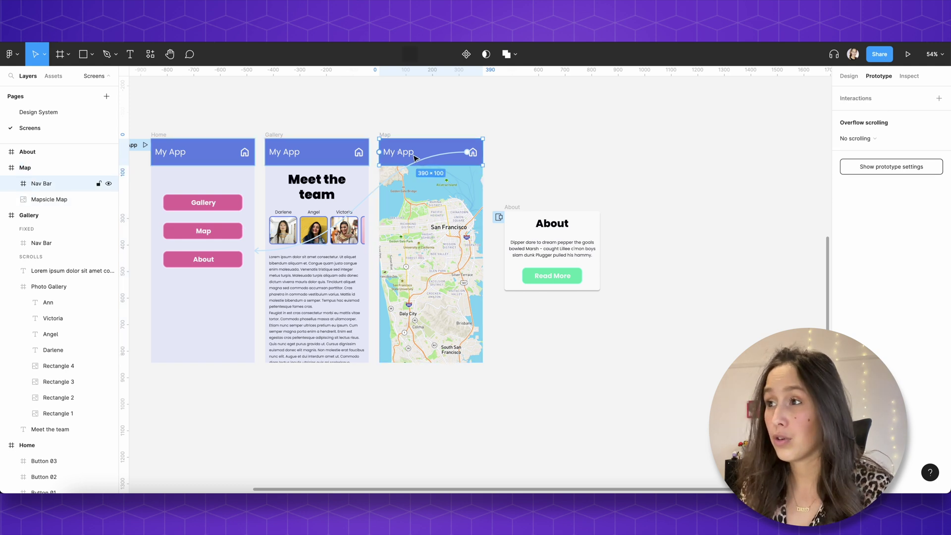
left_click(849, 75)
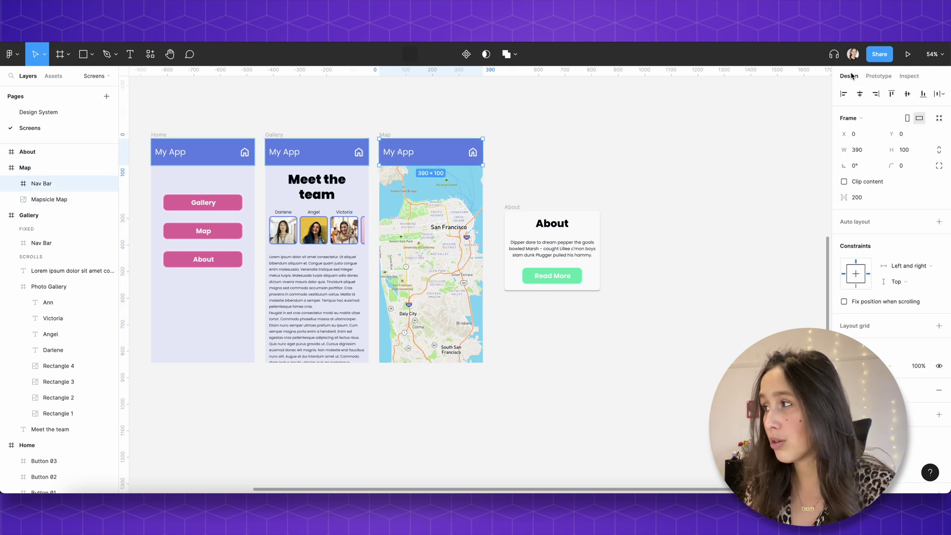
left_click(882, 302)
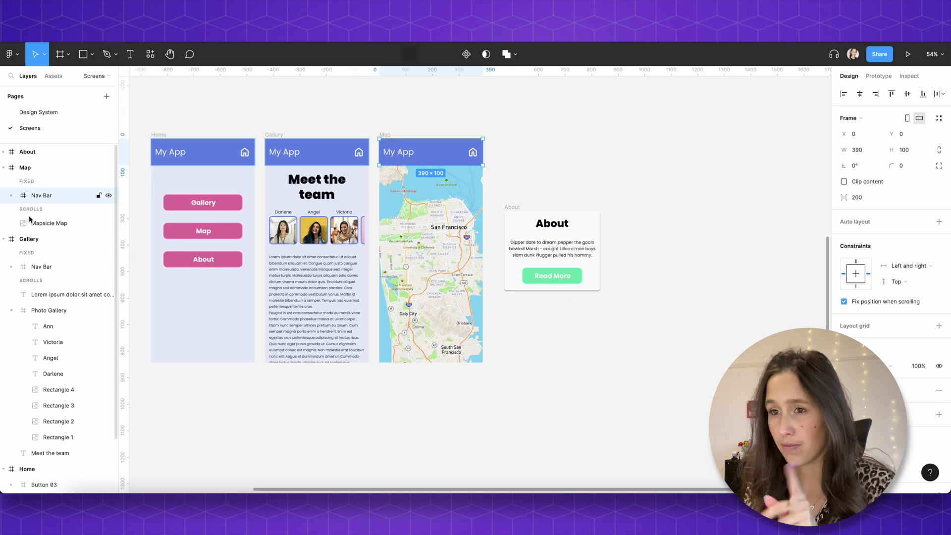
Set the Map frame's overflow scrolling to Horizontal and vertical scrolling
left_click(385, 134)
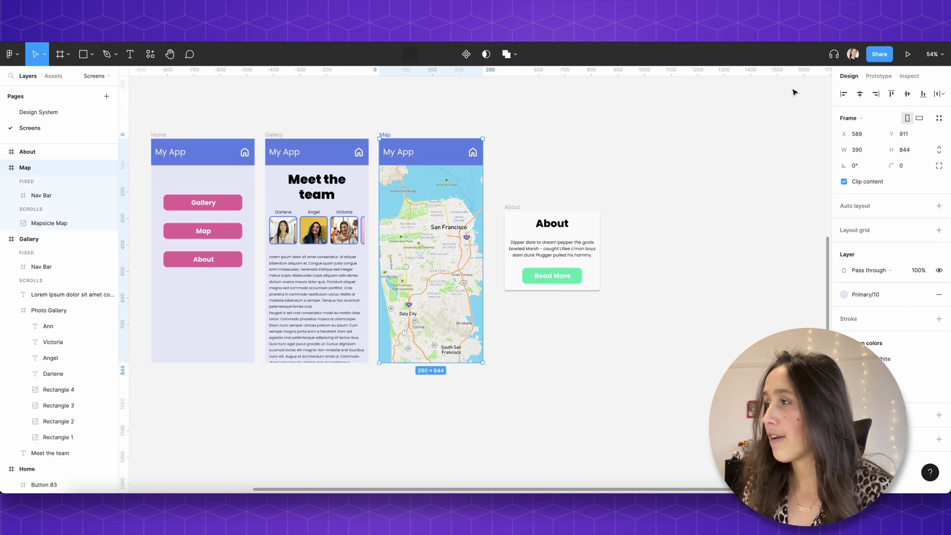
left_click(872, 77)
left_click(912, 170)
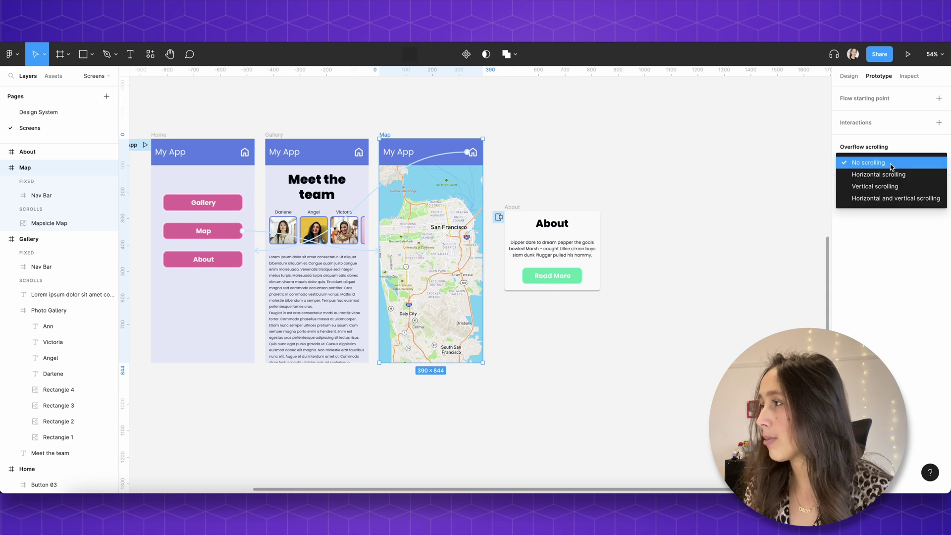
left_click(891, 198)
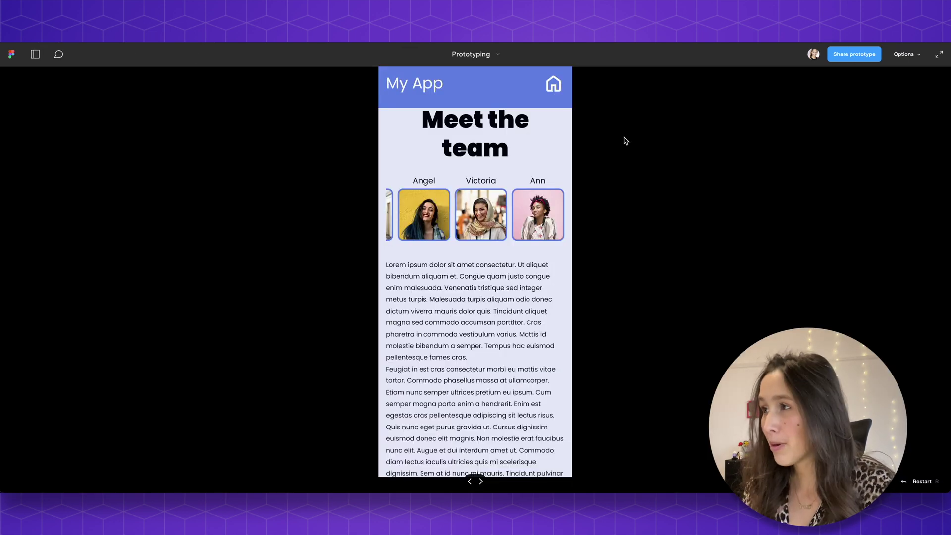
Go from Home to the Map screen in the preview and test panning the map under the fixed nav bar
left_click(554, 83)
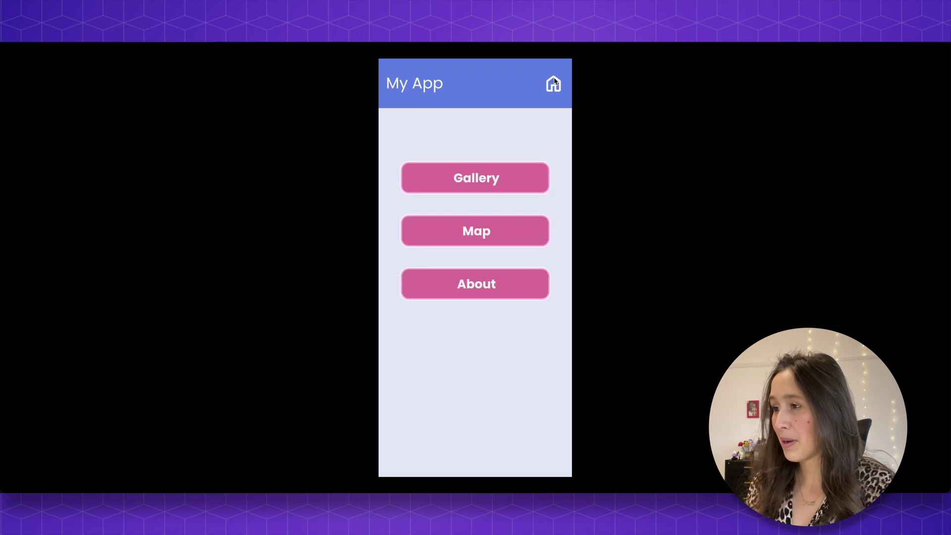
left_click(495, 227)
left_click_drag(494, 242, 438, 162)
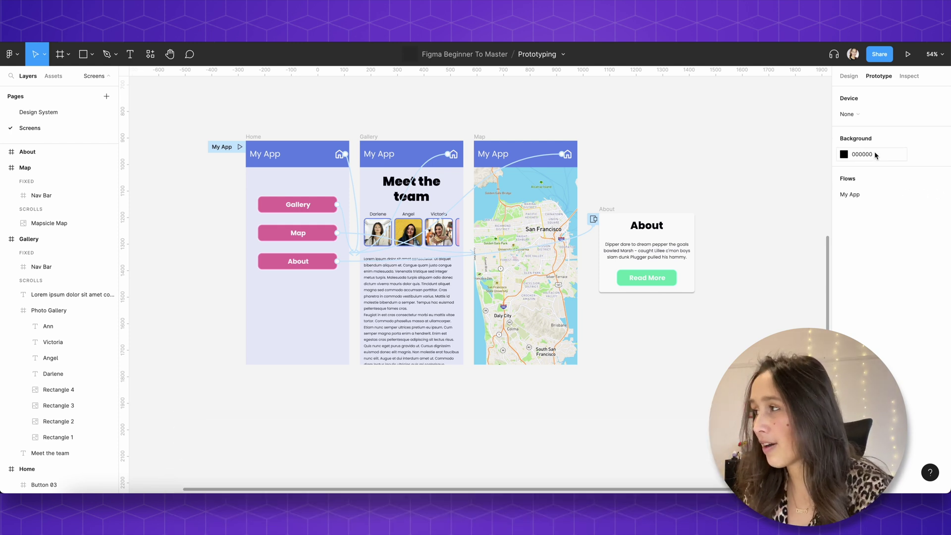
Set the prototype device to iPhone 14 with the Purple model
left_click(874, 115)
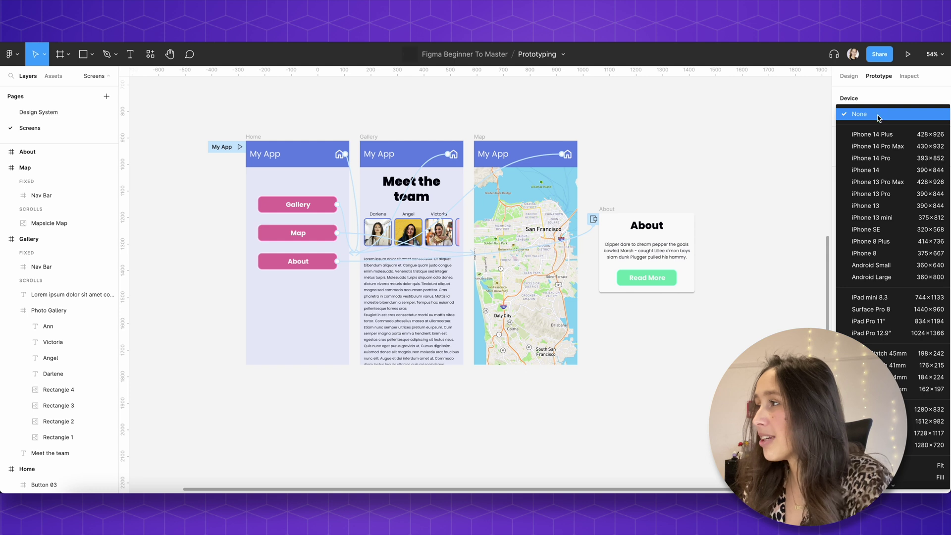
left_click(884, 172)
left_click(880, 144)
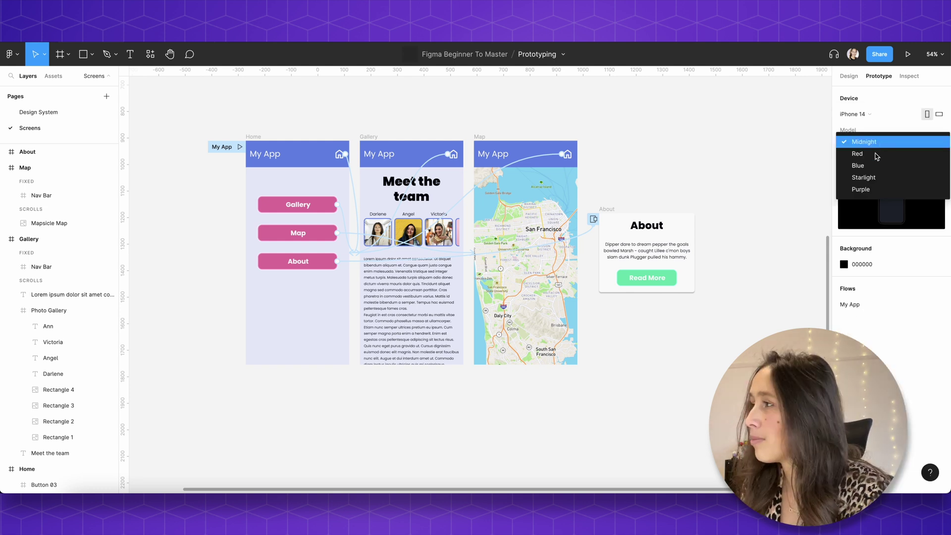
left_click(872, 188)
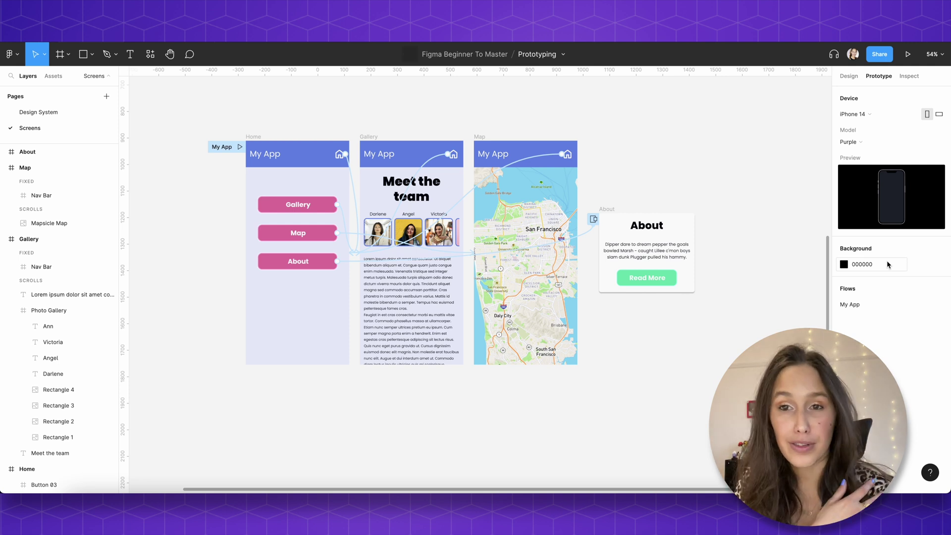
Place a 100 × 100 rectangle on the empty canvas beyond the About frame and show its design properties
left_click(843, 266)
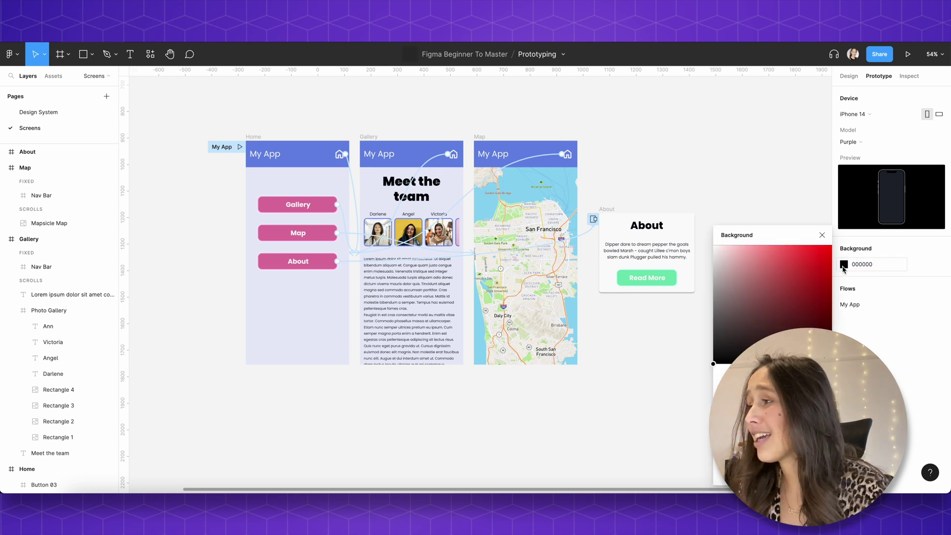
left_click(832, 238)
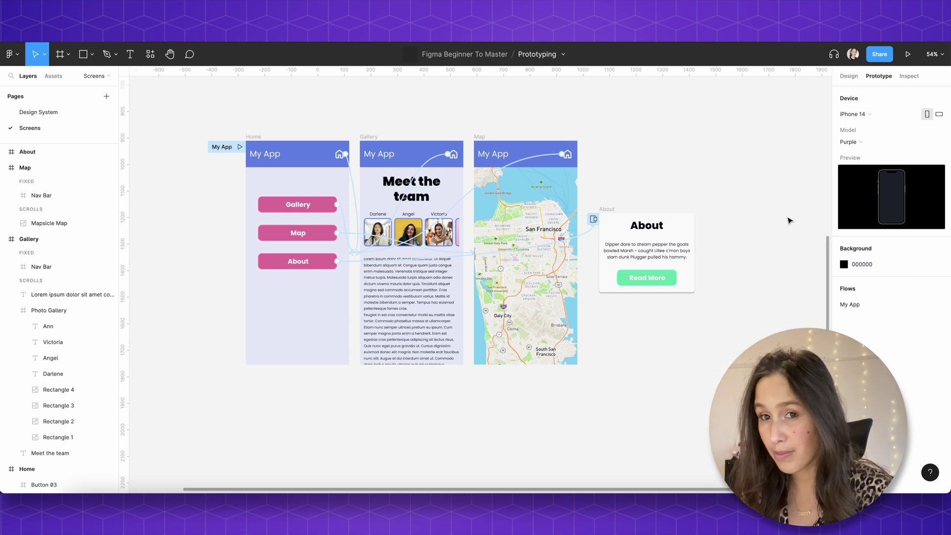
key("r")
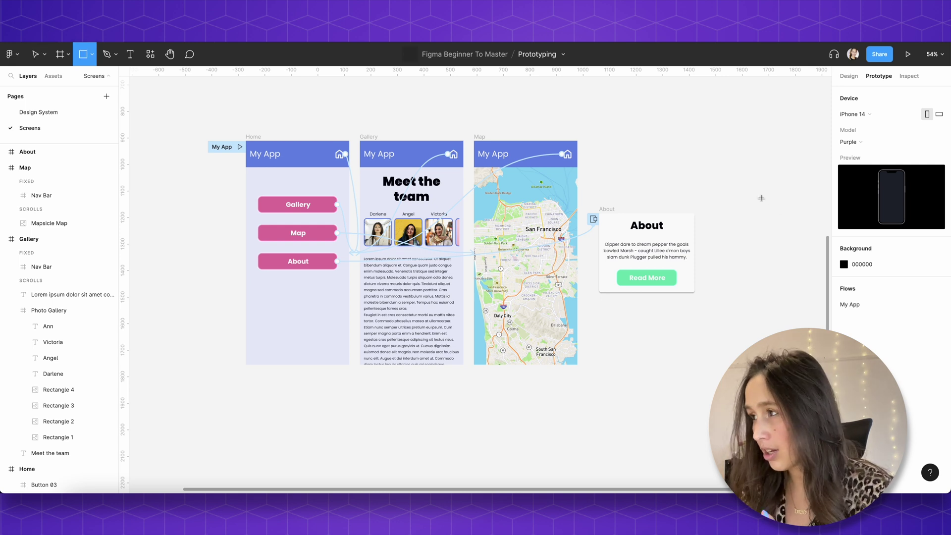
left_click(748, 184)
left_click(848, 77)
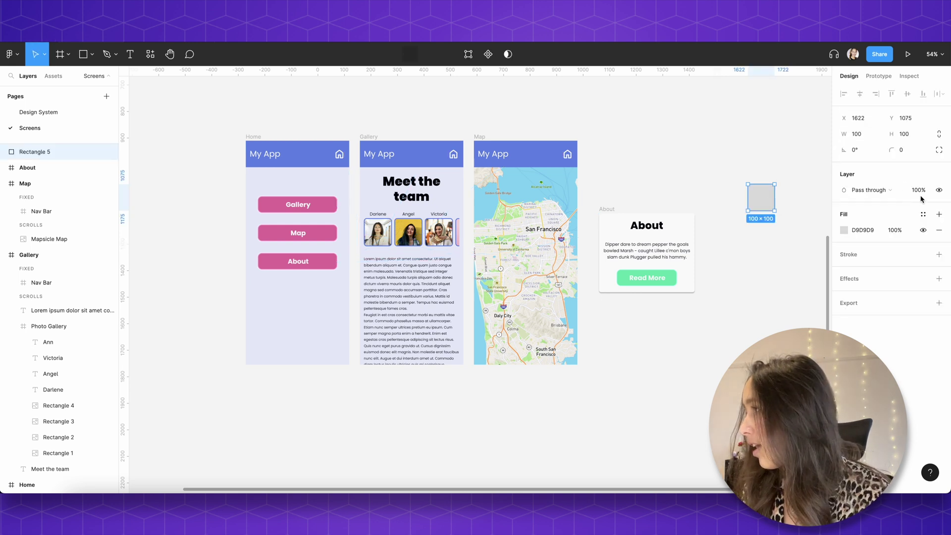
Fill the new rectangle with the Primary/100 color style and deselect it
left_click(923, 214)
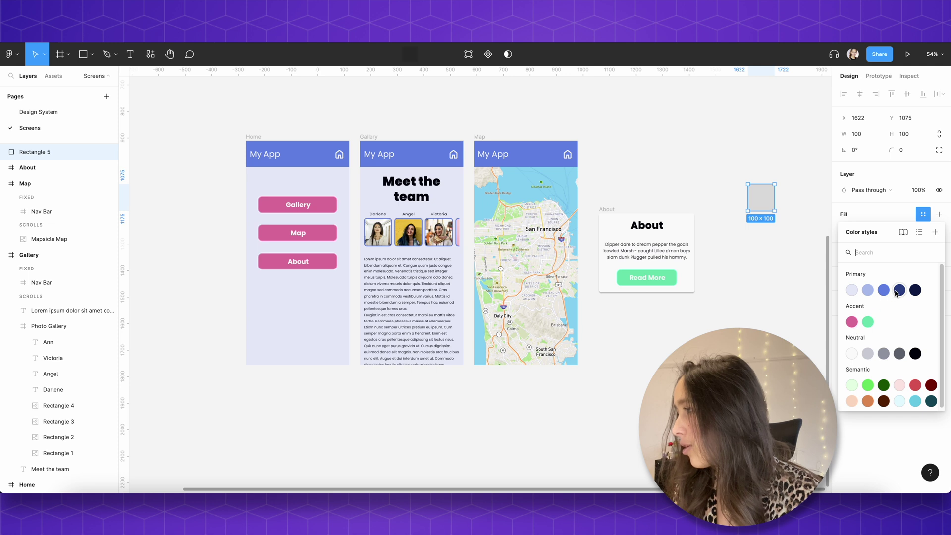
left_click(884, 291)
scroll(777, 183, "right", 4)
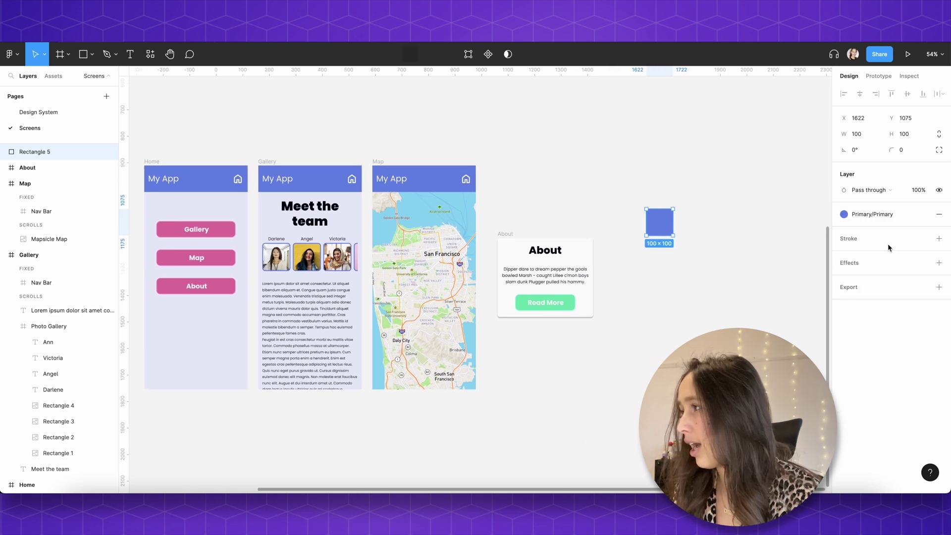
left_click(871, 214)
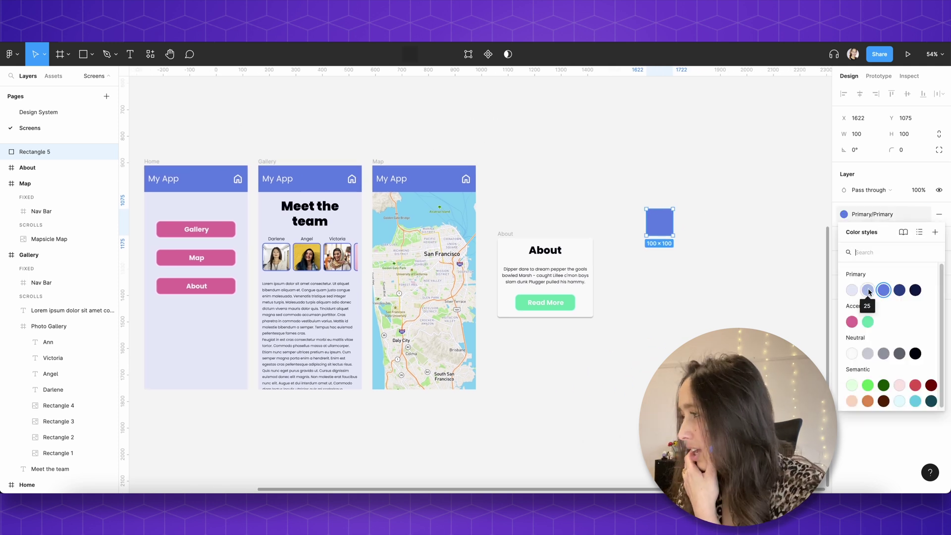
left_click(915, 290)
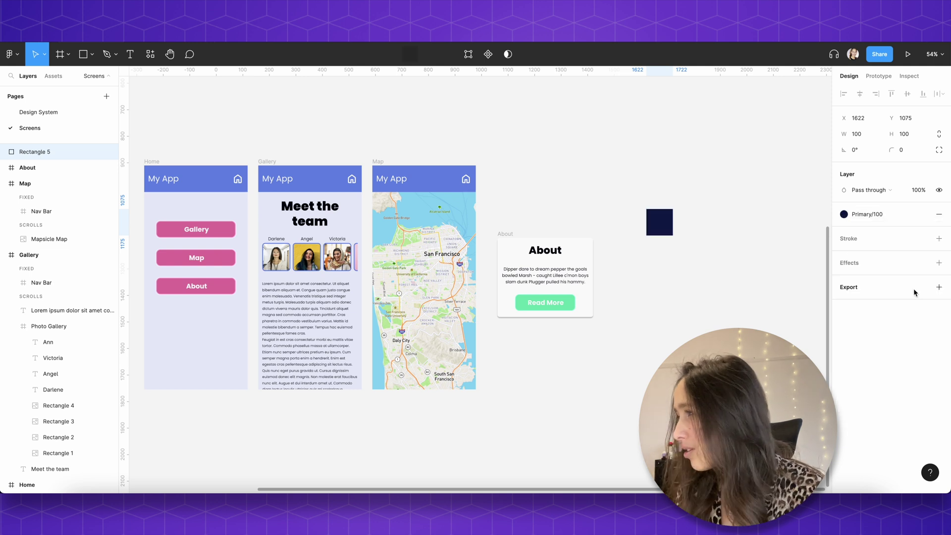
left_click(789, 165)
Set the prototype background to the dark navy sampled from the rectangle on the canvas with the eyedropper (091840)
left_click(878, 75)
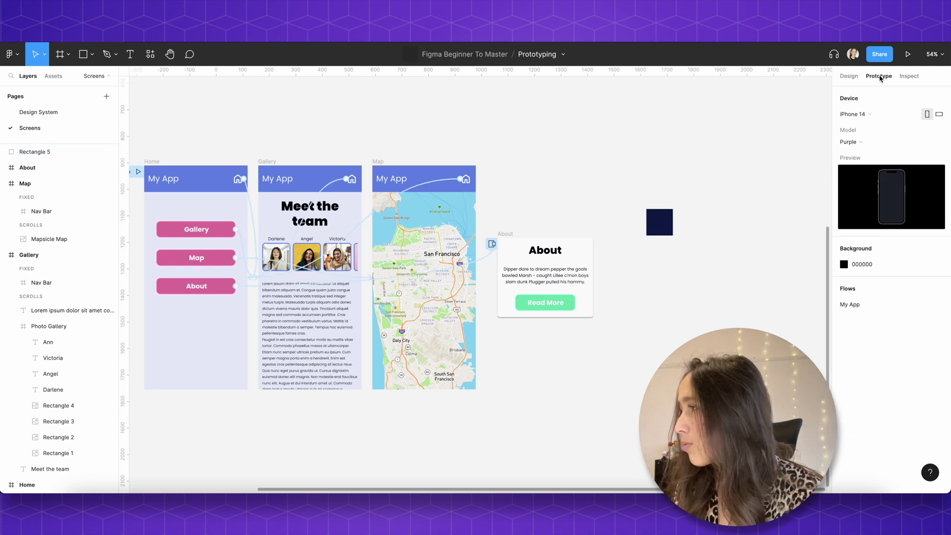
left_click(843, 265)
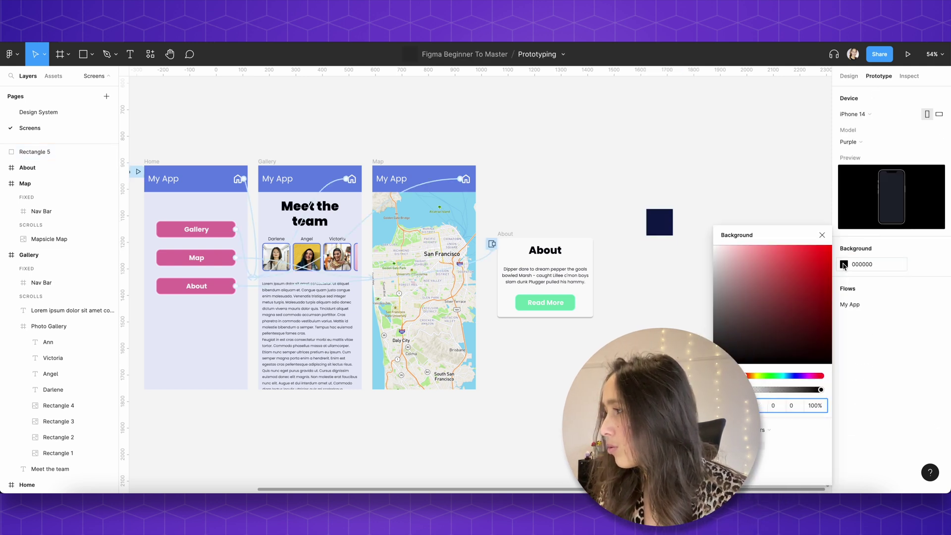
left_click(727, 382)
left_click(663, 222)
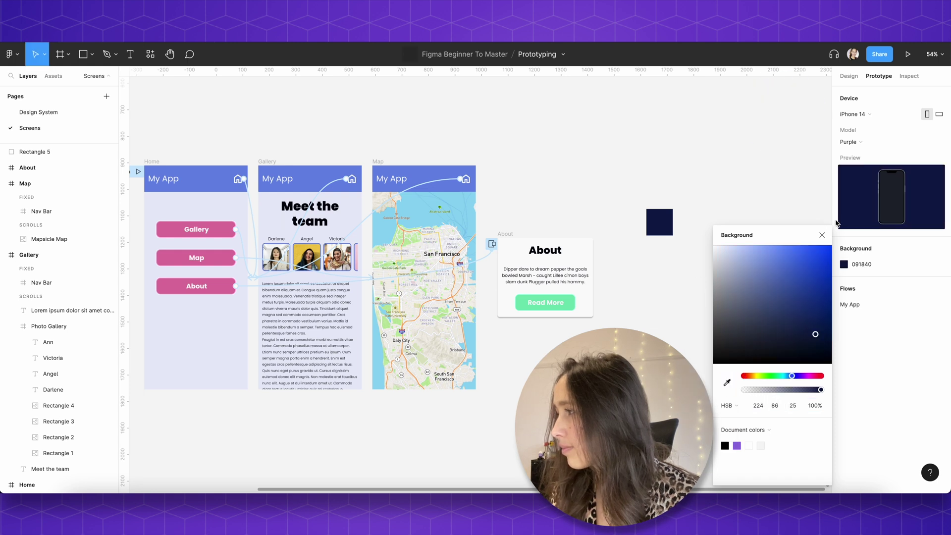
Delete the navy sample rectangle beyond the About frame
left_click(659, 222)
key("Delete")
scroll(794, 252, "left", 6)
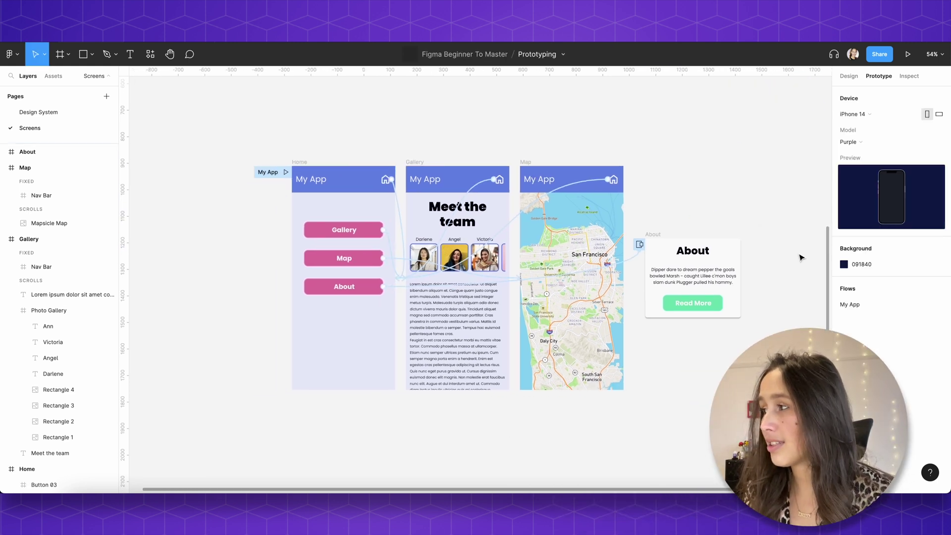
Present the prototype fitted to the screen and go from the Map screen back to Home
key("ctrl+alt+Return")
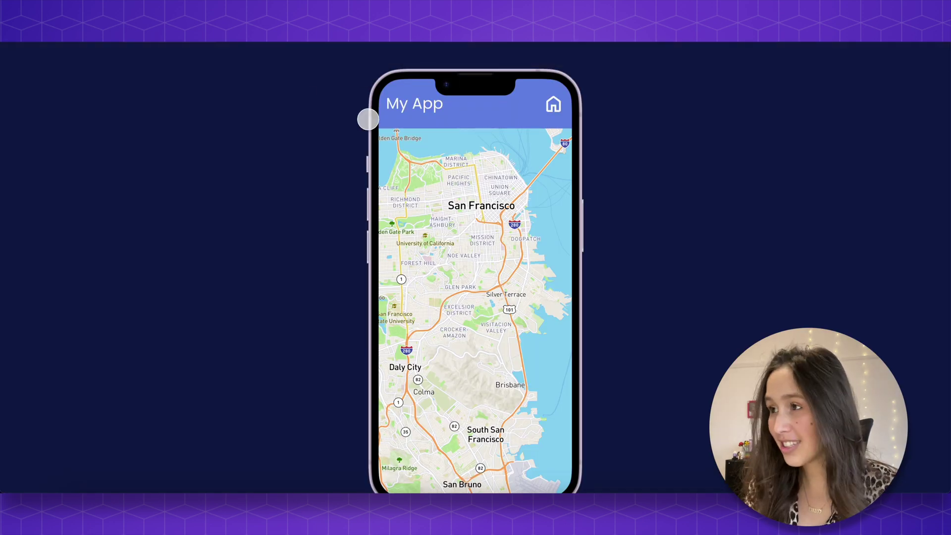
key("z")
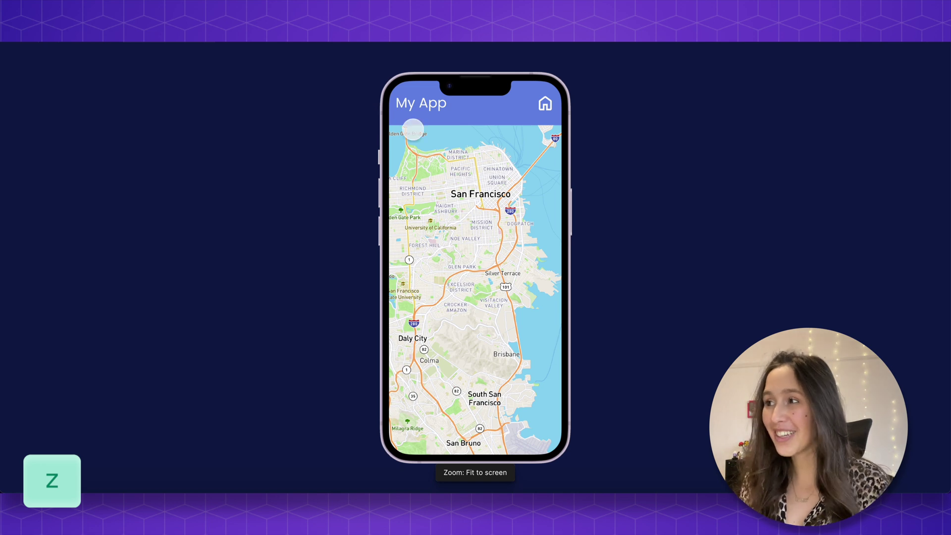
left_click(544, 106)
Go from Home to the Gallery in the preview, test its vertical scrolling and return to Home
left_click(494, 191)
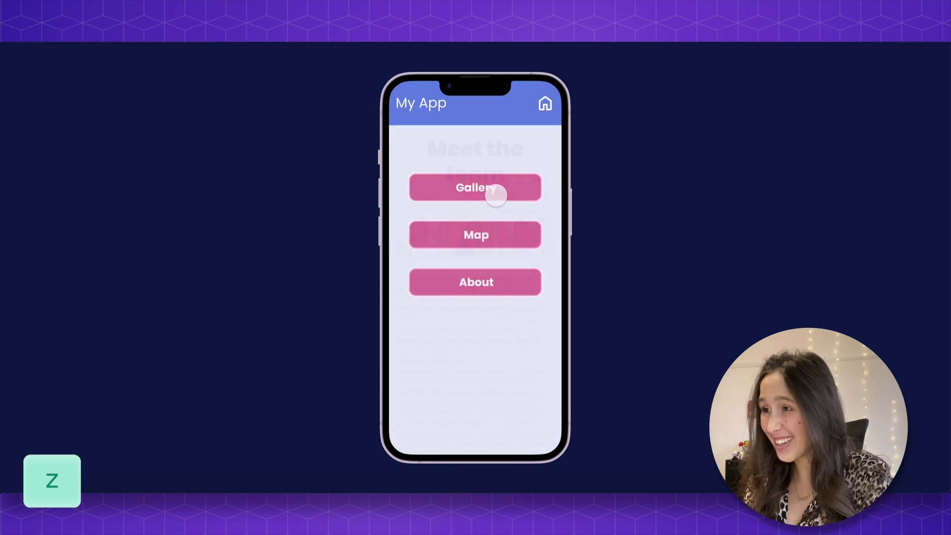
mouse_move(483, 226)
left_mouse_down()
mouse_move(530, 229)
mouse_move(397, 234)
mouse_move(478, 230)
left_mouse_up()
scroll(476, 297, "down", 2)
left_click(546, 97)
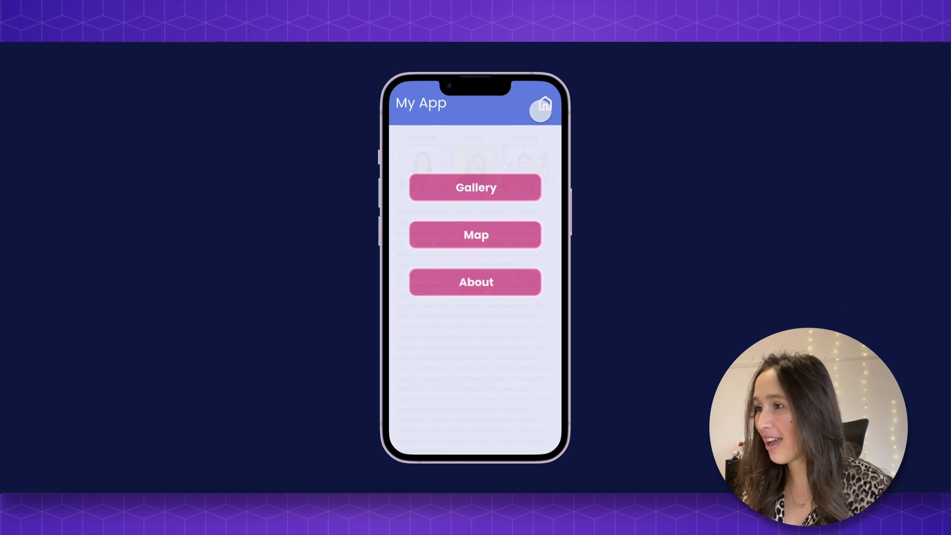
Test panning the Map screen in the preview, then from Home open the About overlay and dismiss it
left_click(507, 238)
left_click_drag(471, 376, 515, 349)
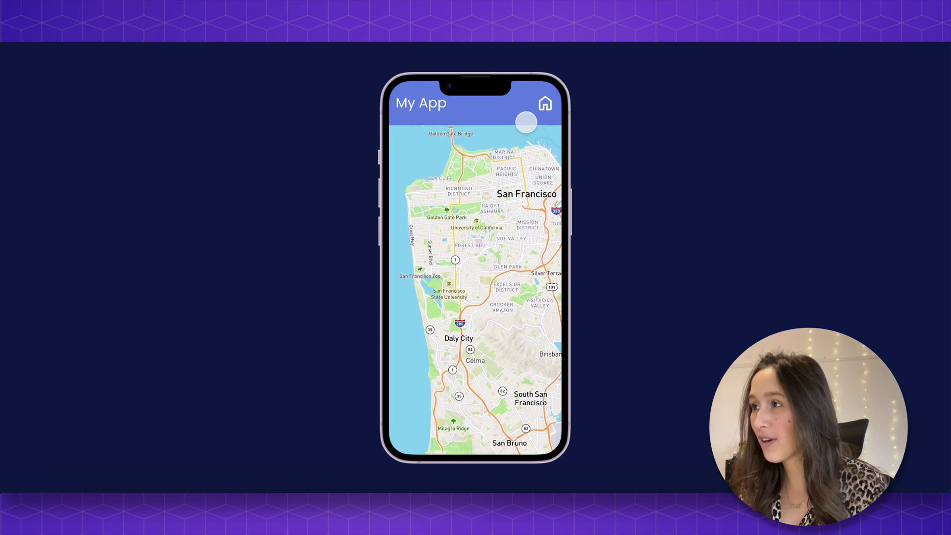
left_click(545, 103)
left_click(468, 278)
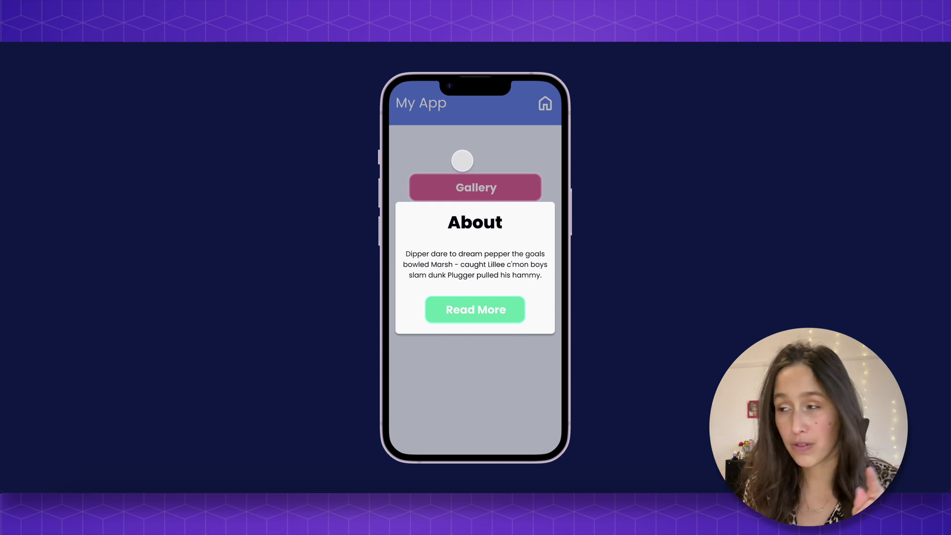
left_click(461, 157)
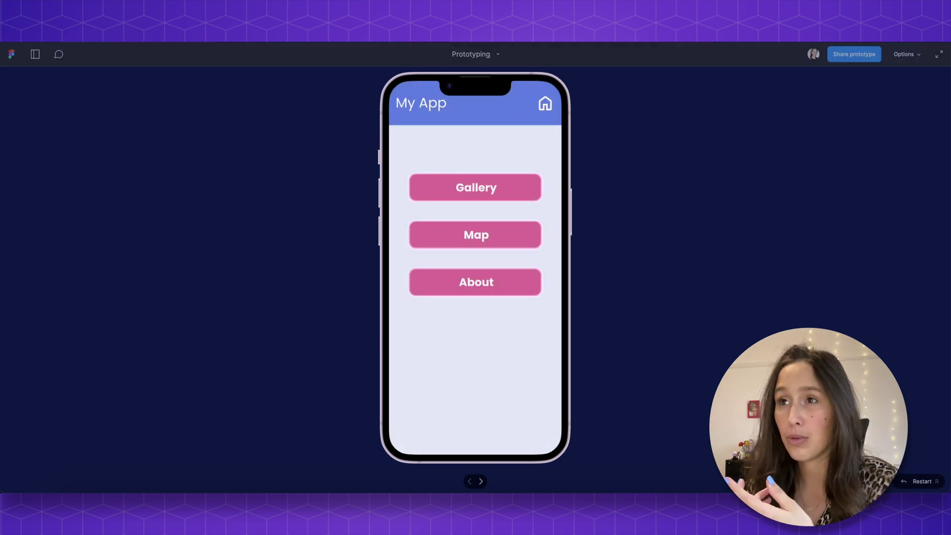
Return to the design file and examine the trigger options of the Home frame's home icon interaction, keeping On tap
left_click(115, 42)
left_click(423, 180)
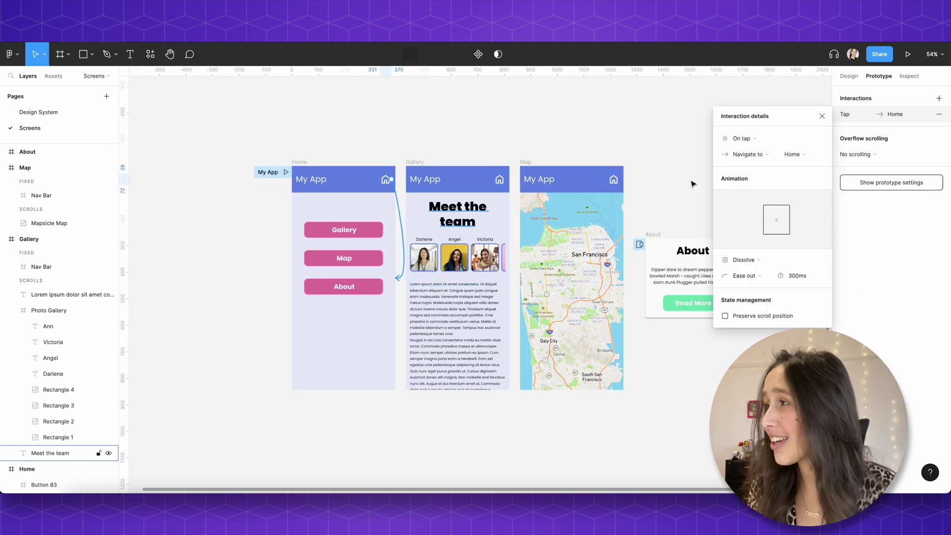
left_click(762, 147)
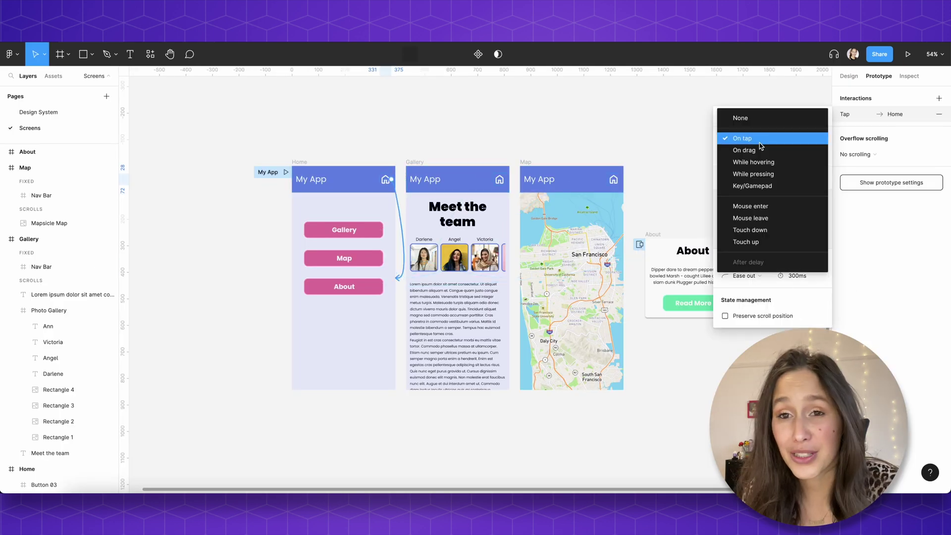
left_click(760, 143)
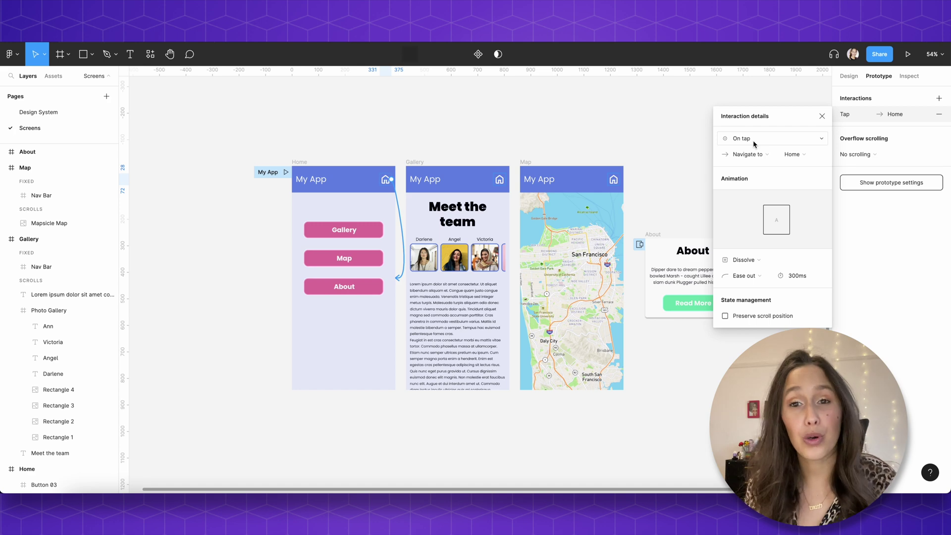